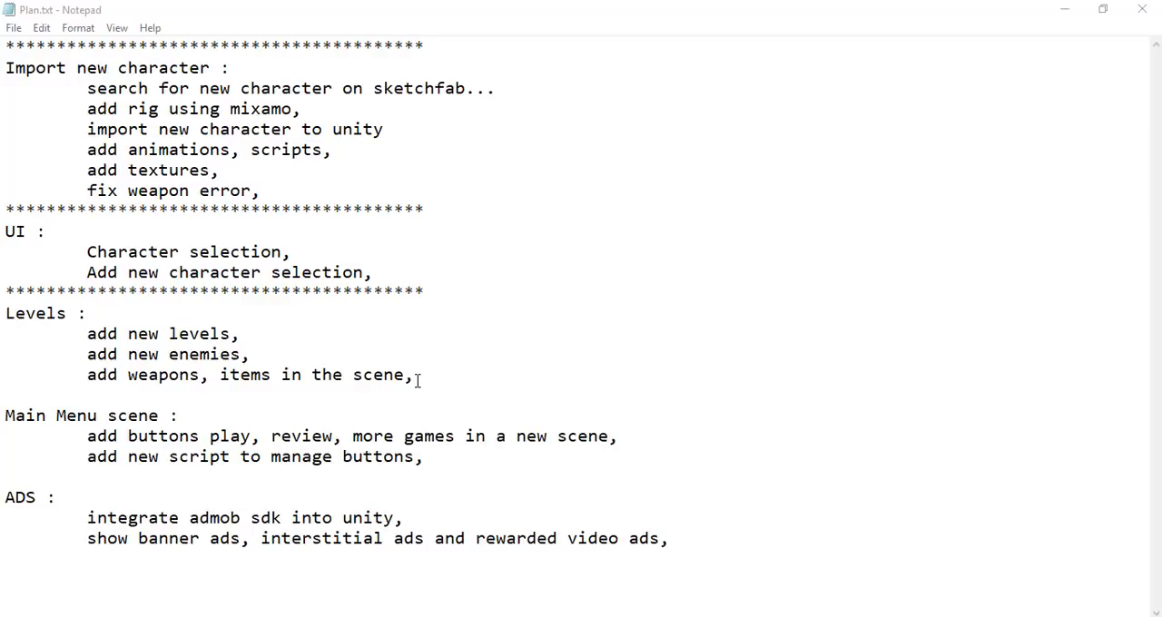
Review the plan's Levels section, covering new levels, new enemies, and weapons and items in the scene
left_click_drag(416, 376, 5, 296)
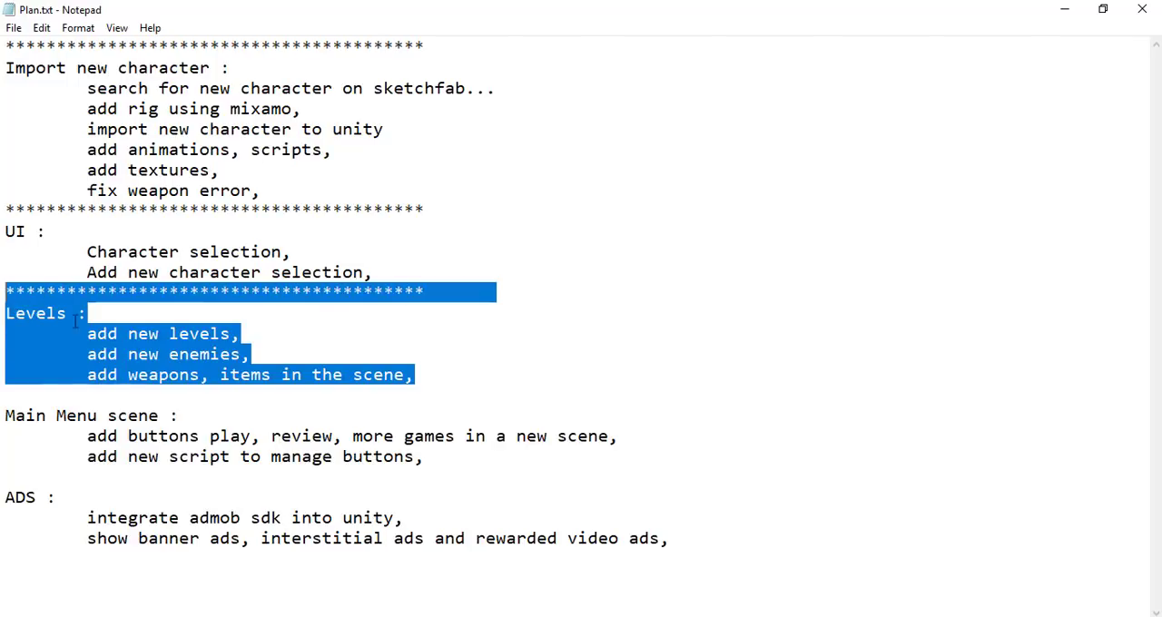
double_click(183, 337)
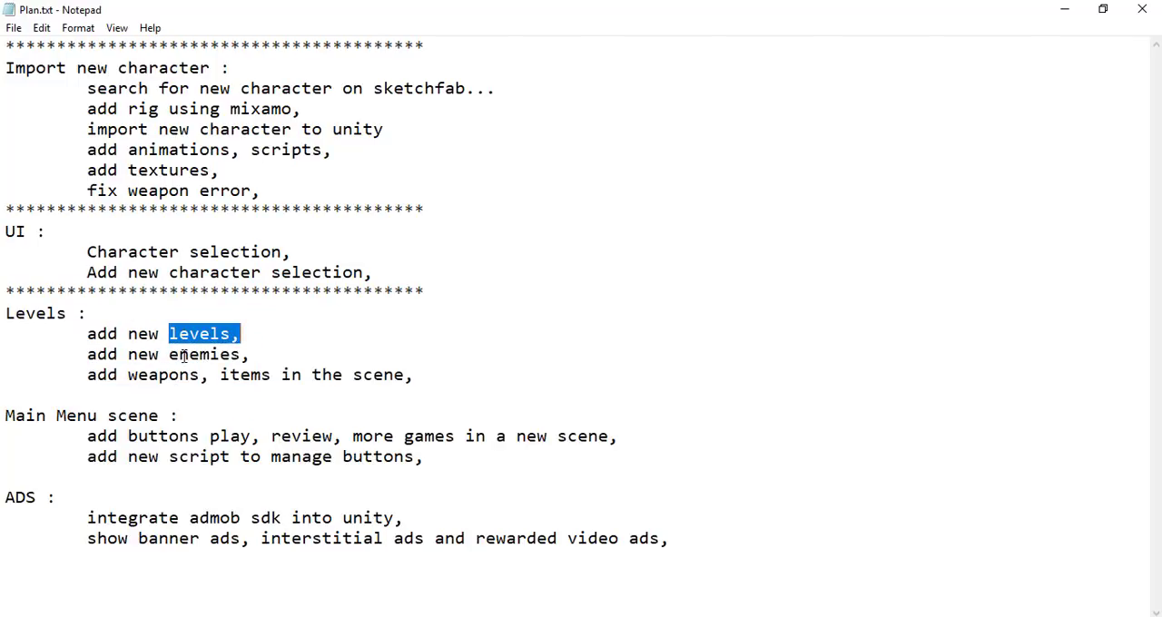
double_click(184, 357)
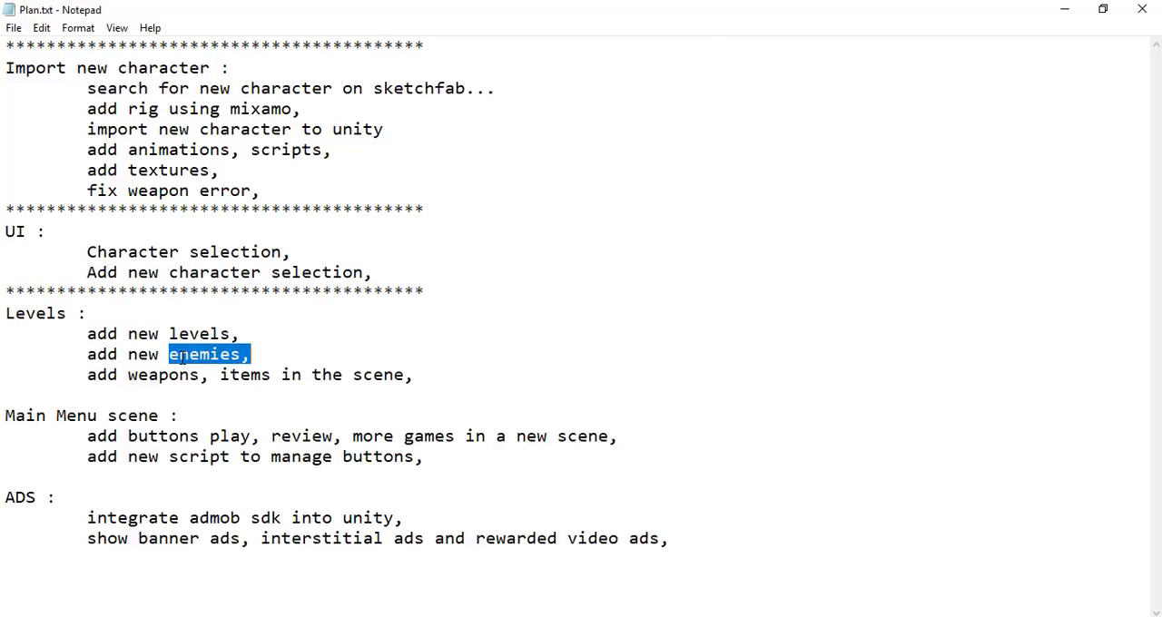
double_click(158, 375)
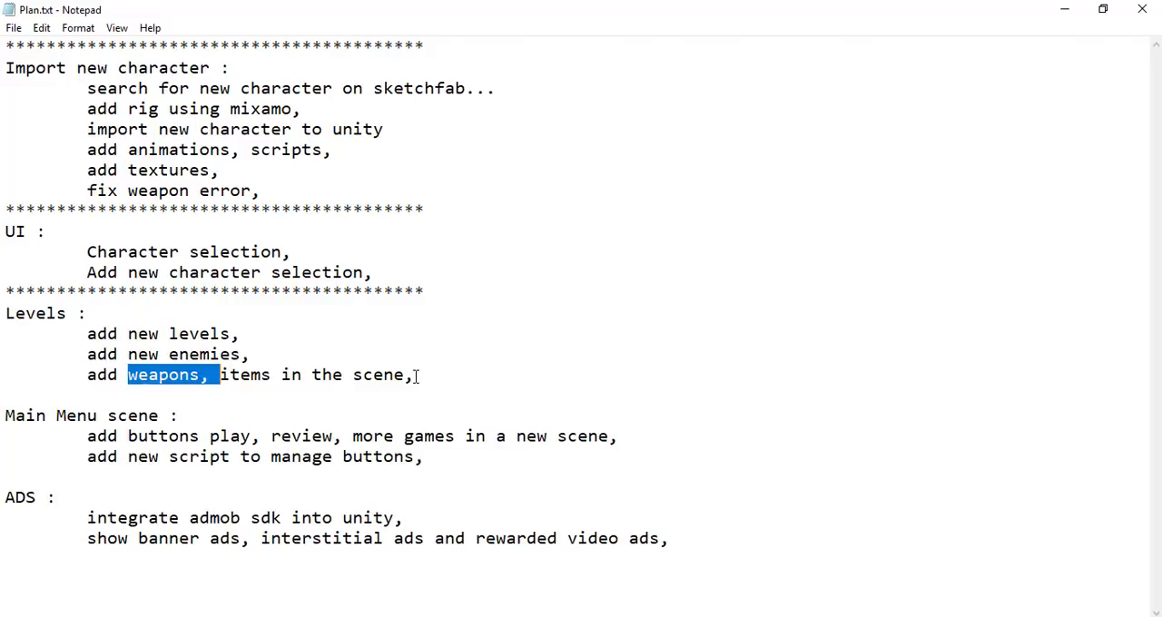
left_click_drag(415, 377, 169, 375)
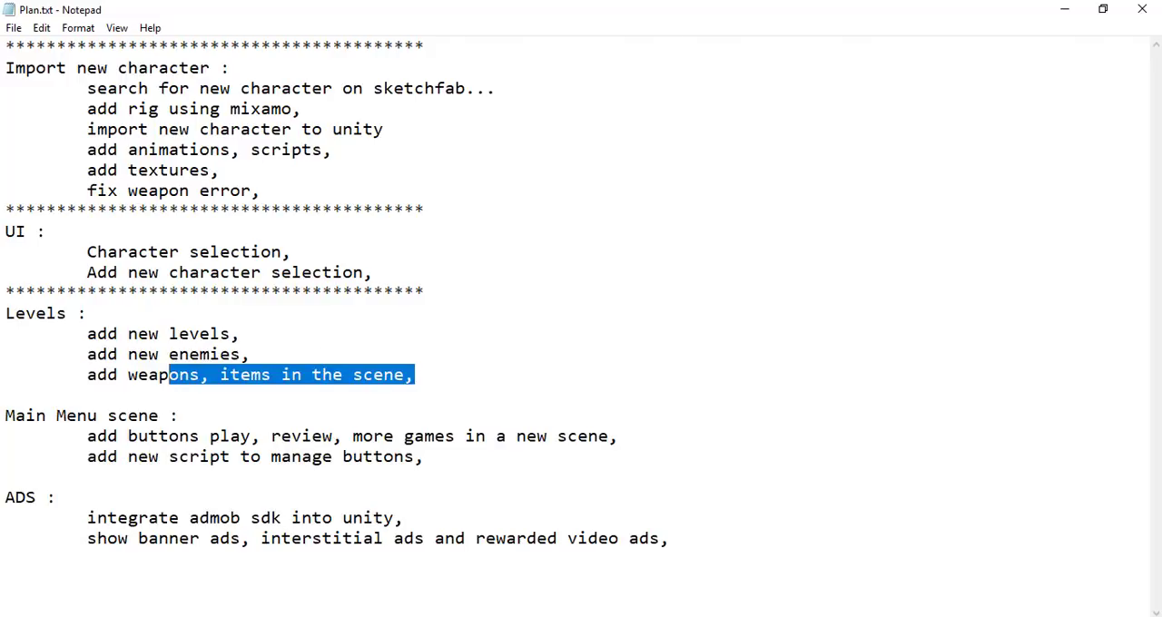
Switch to Unity, clear the asset search, and open the Game scene from the BeatEmUp_GameTemplate3D folder
key("alt+Tab")
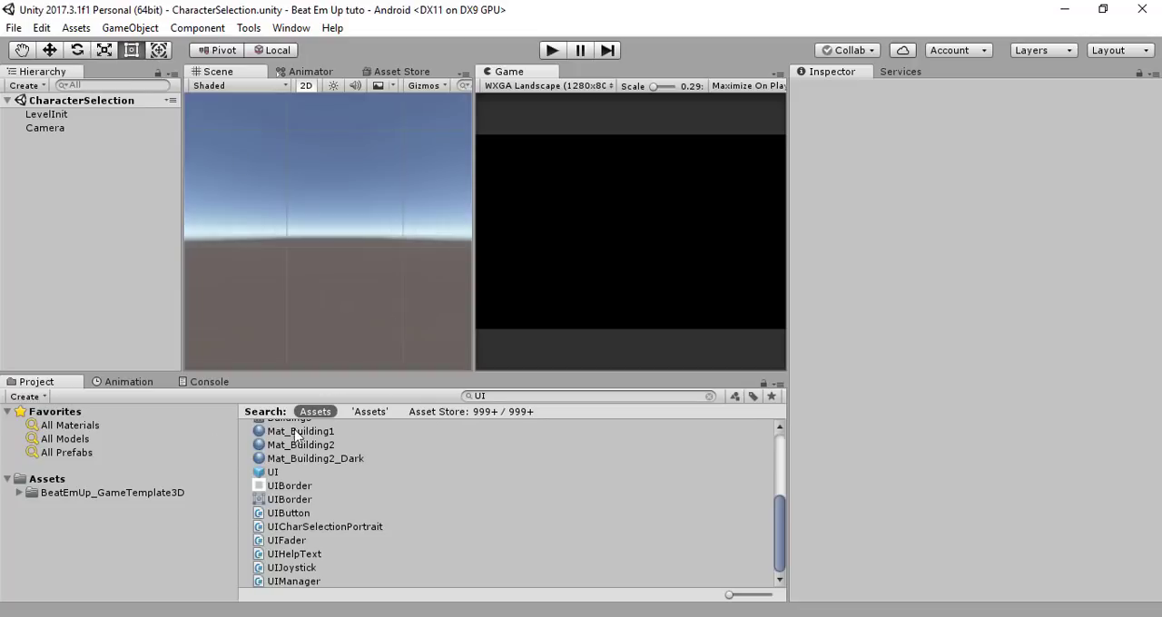
left_click(500, 397)
key("BackSpace")
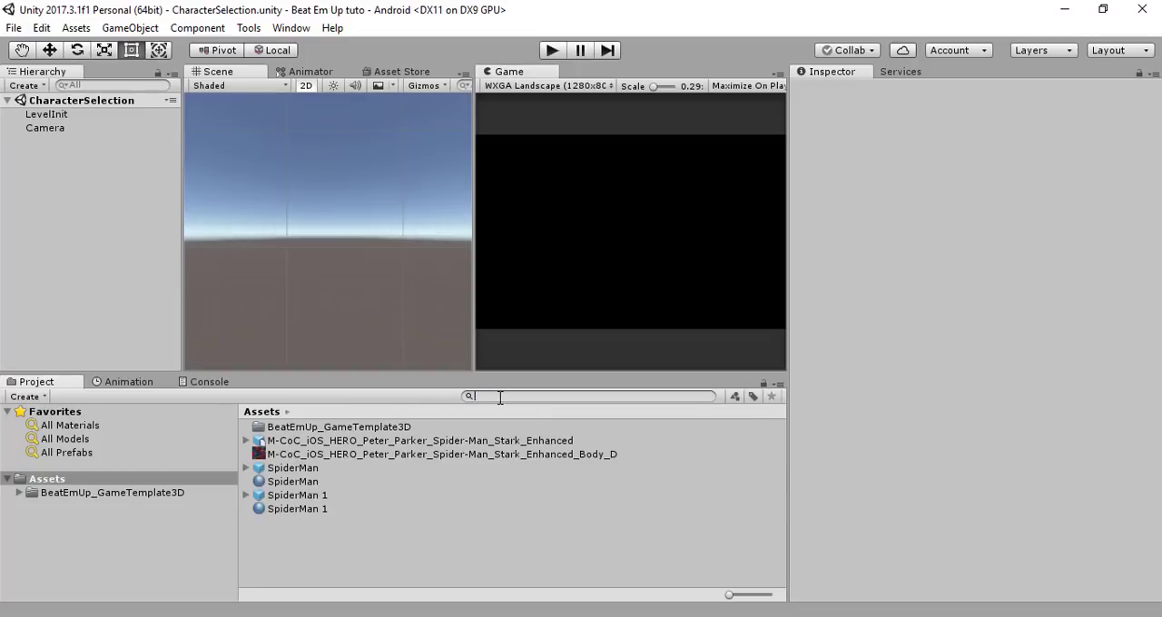
left_click(155, 492)
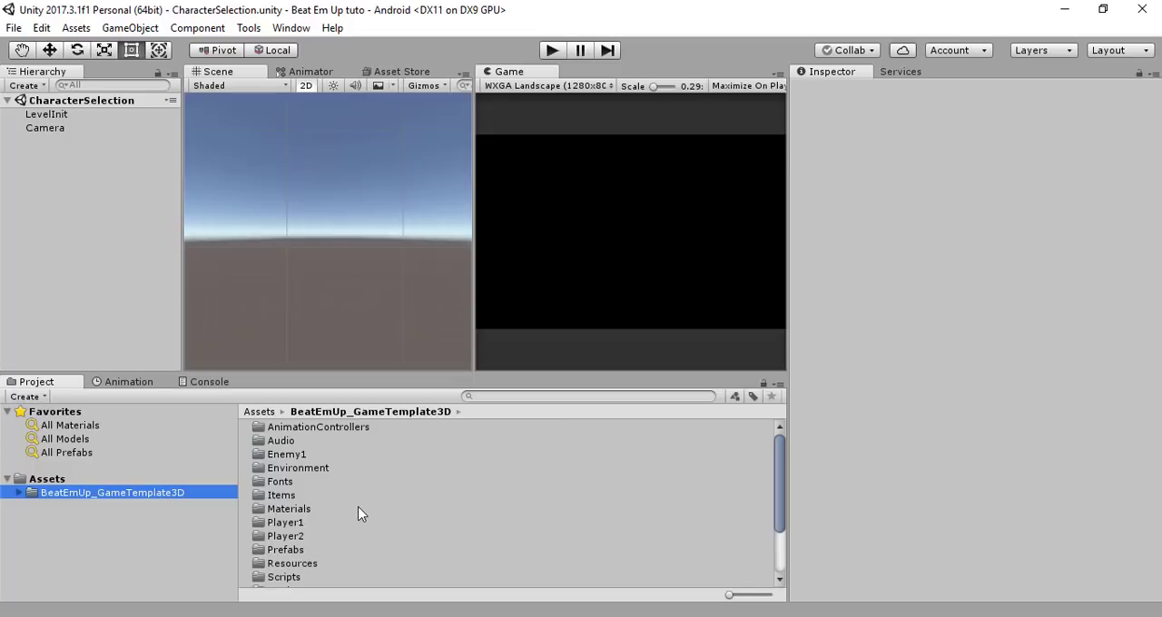
scroll(360, 513, "down", 3)
left_click(286, 570)
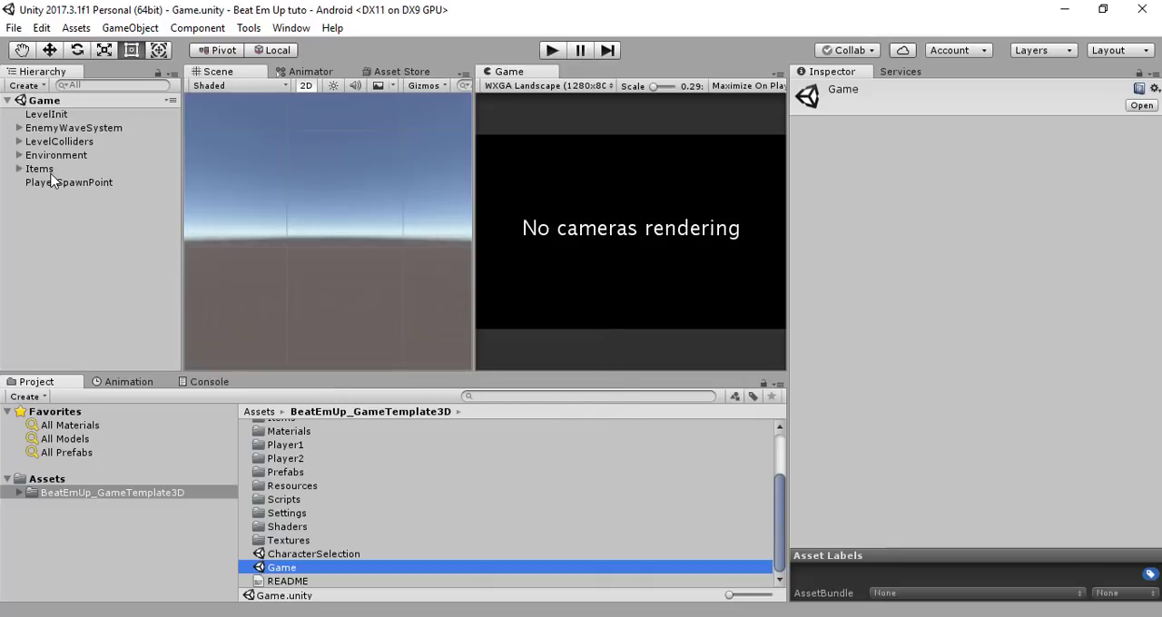
Switch the Scene view to 3D, widen it, and frame EnemyWaveSystem to show the whole street from the front
left_click(306, 87)
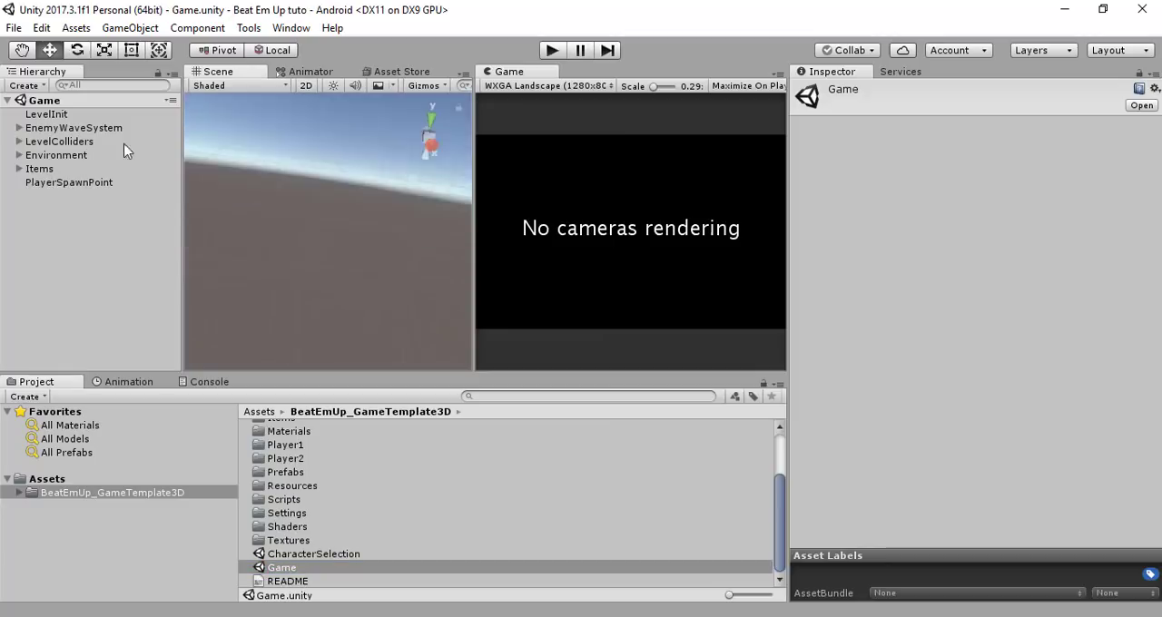
double_click(69, 133)
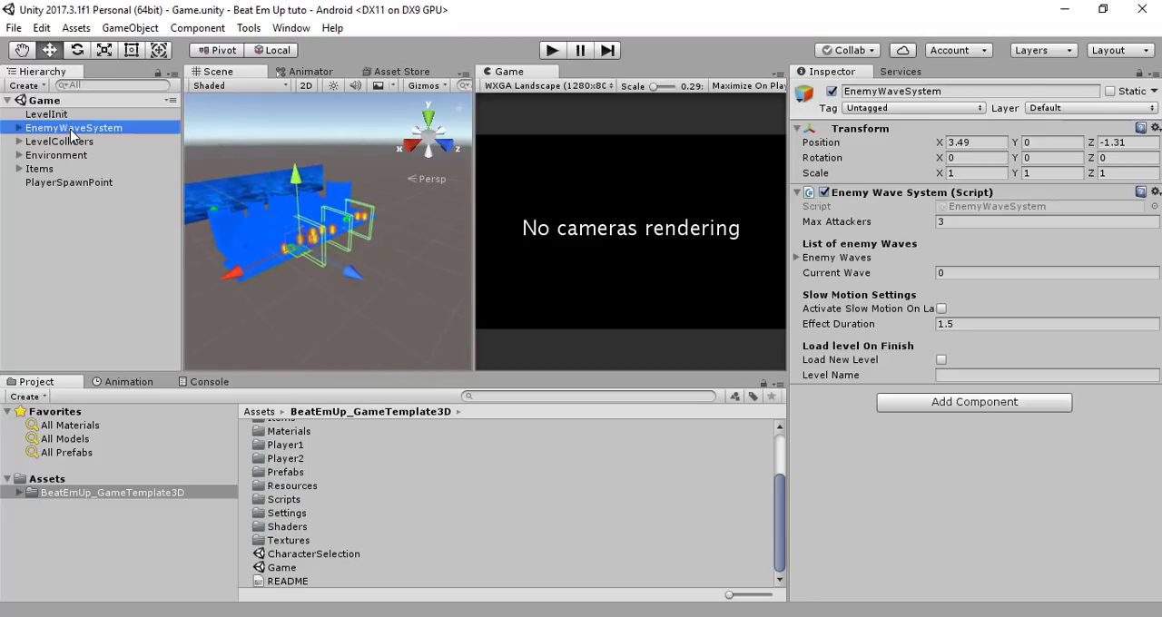
scroll(333, 272, "up", 5)
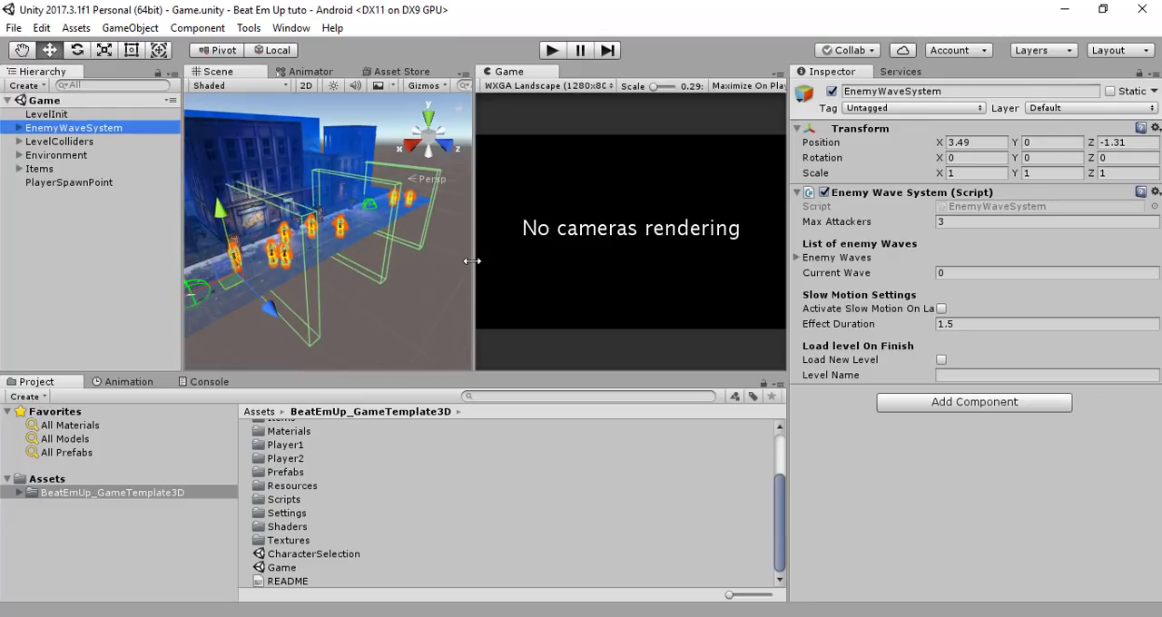
left_click_drag(471, 260, 750, 264)
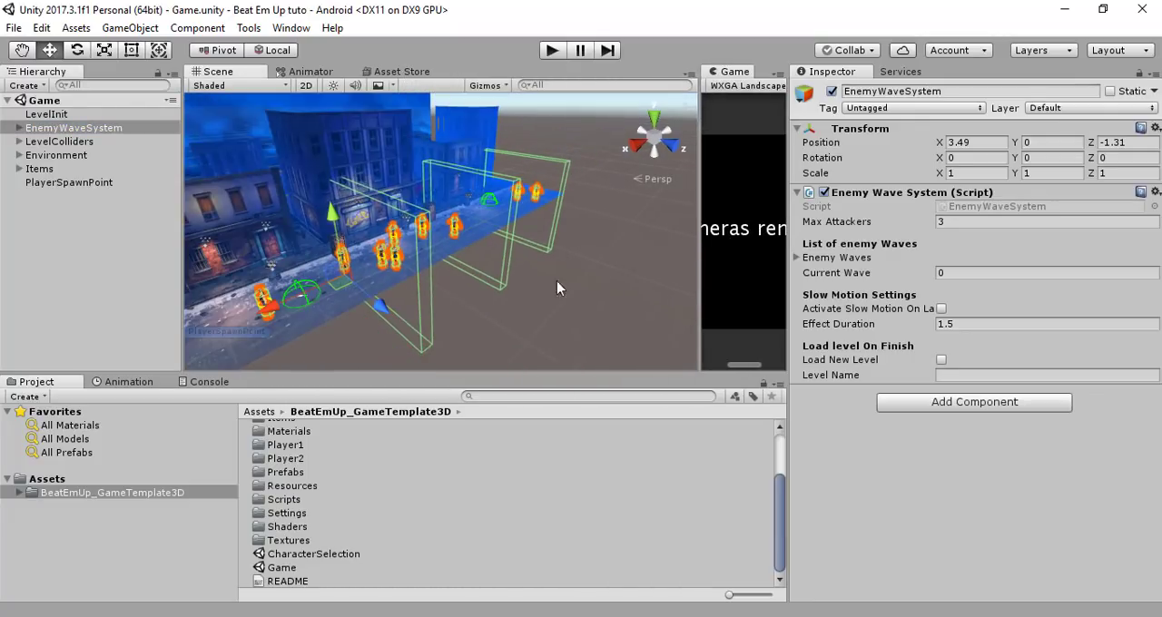
right_click_drag(586, 278, 368, 279)
middle_click_drag(422, 296, 283, 287)
scroll(385, 262, "down", 3)
middle_click_drag(440, 287, 362, 291)
scroll(412, 284, "down", 3)
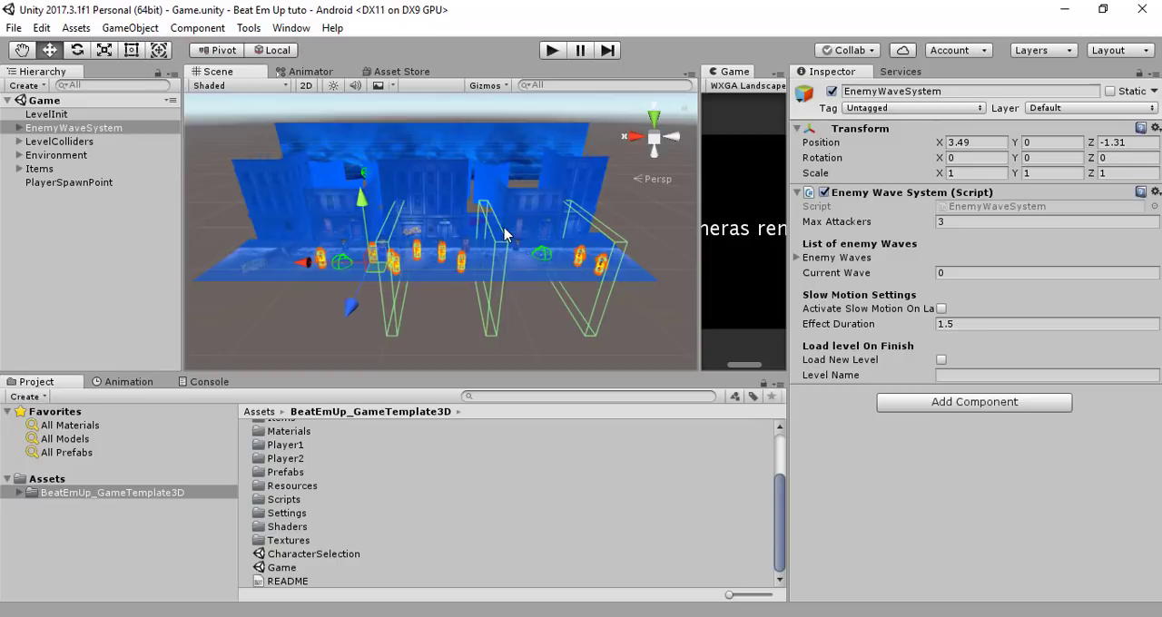
Duplicate the Game scene asset and open the copy
left_click(289, 571)
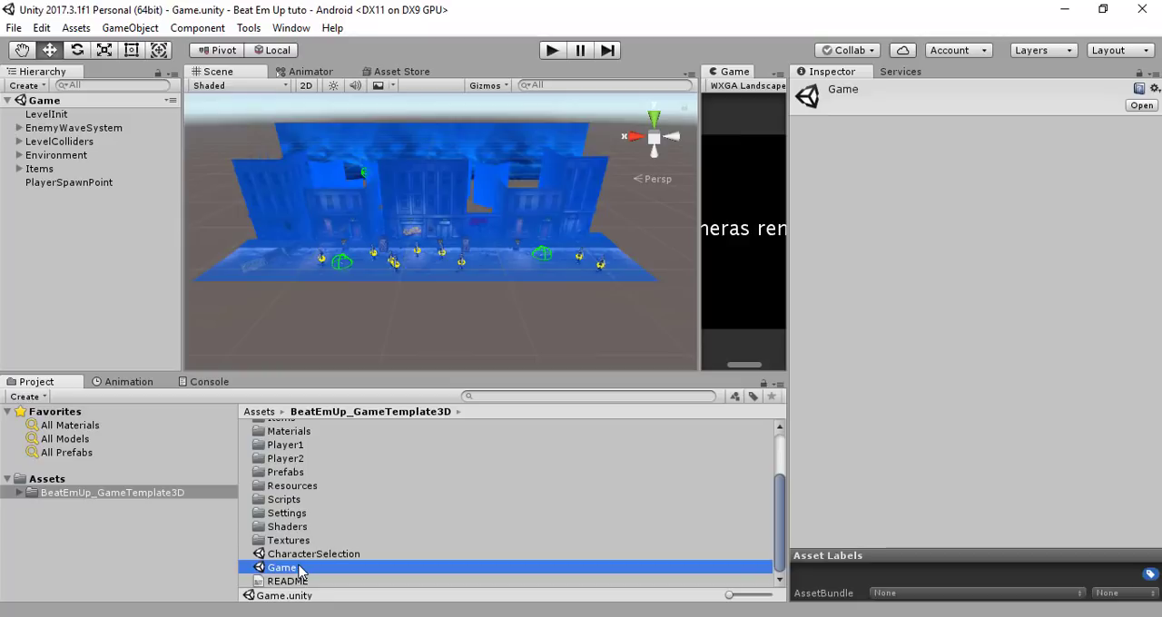
key("ctrl+d")
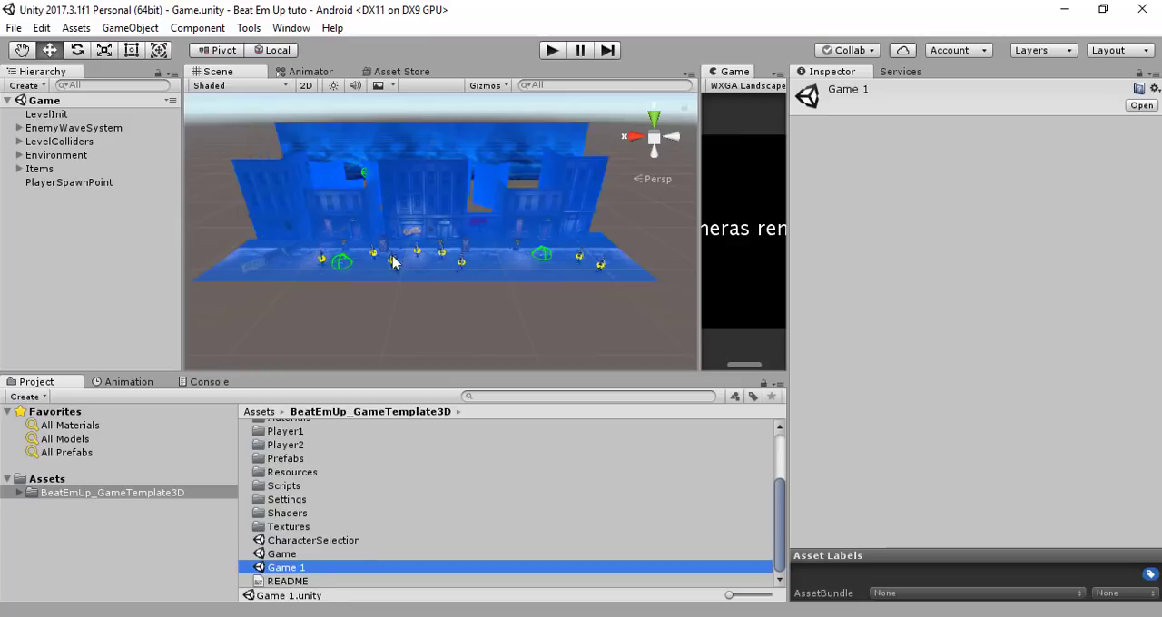
double_click(292, 571)
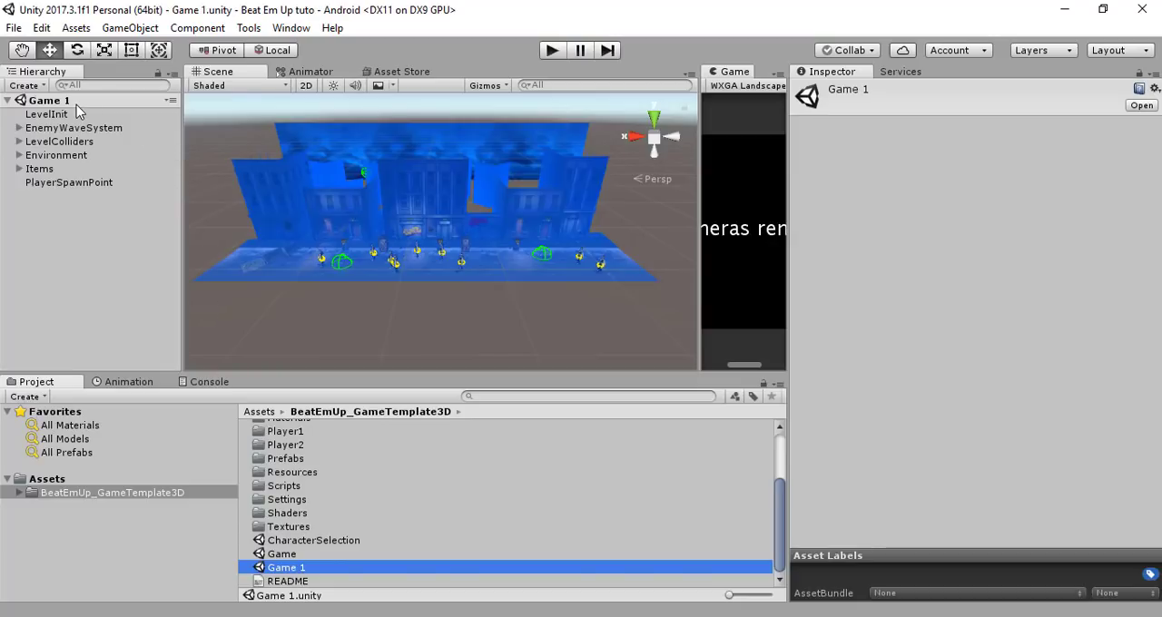
Rename the duplicated scene as Level 1
left_click(295, 572)
left_click(314, 573)
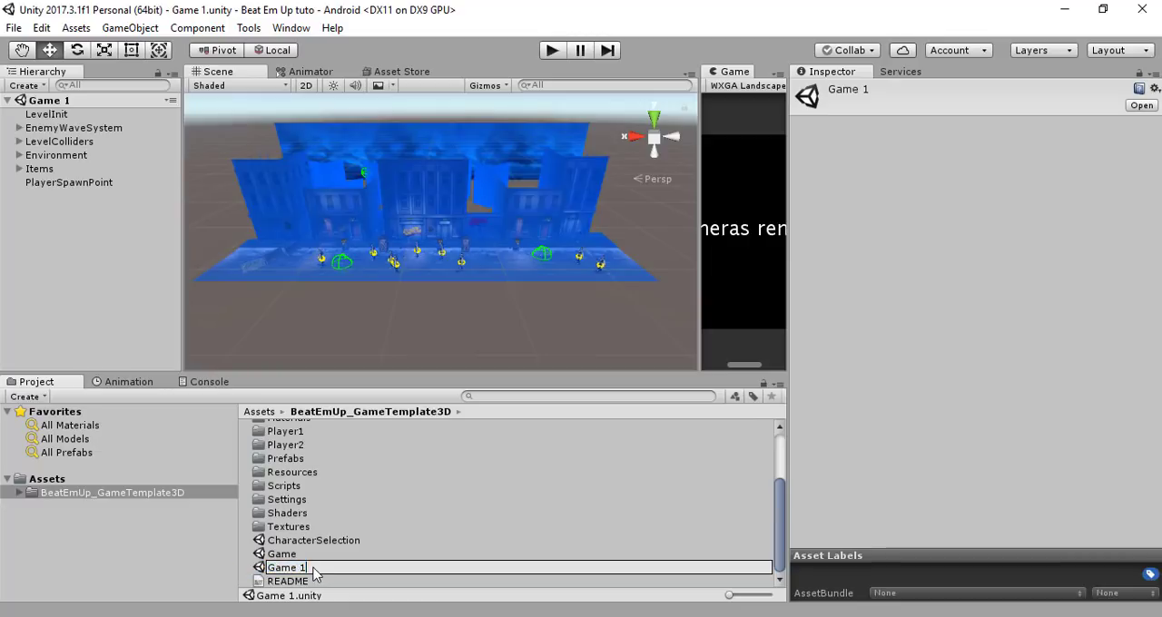
key("ctrl+shift+Left")
type("Level")
key("Return")
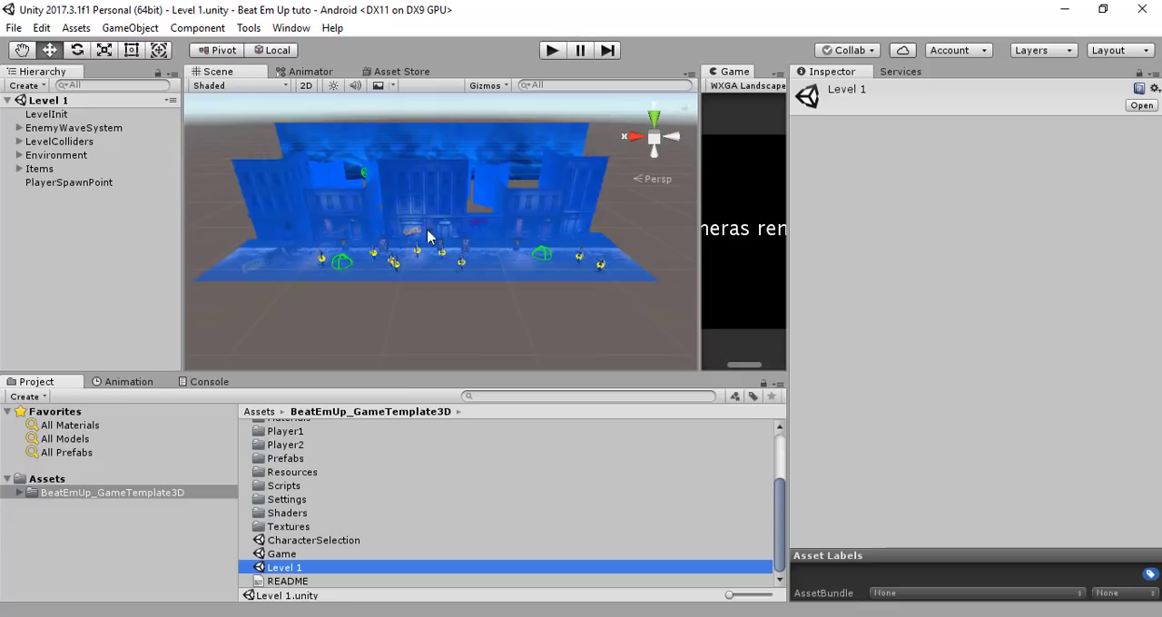
Examine the enemy layout of EnemyWaveSystem in the street and expand its child objects in the hierarchy
left_click(50, 129)
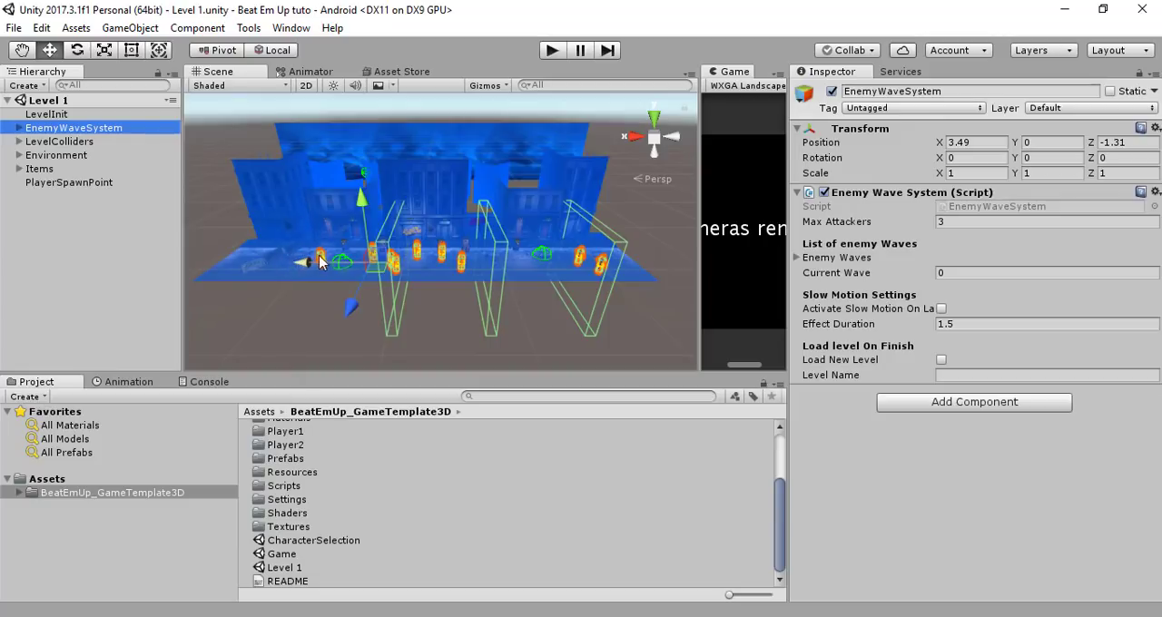
right_click_drag(343, 275, 373, 278)
middle_click_drag(373, 278, 403, 264)
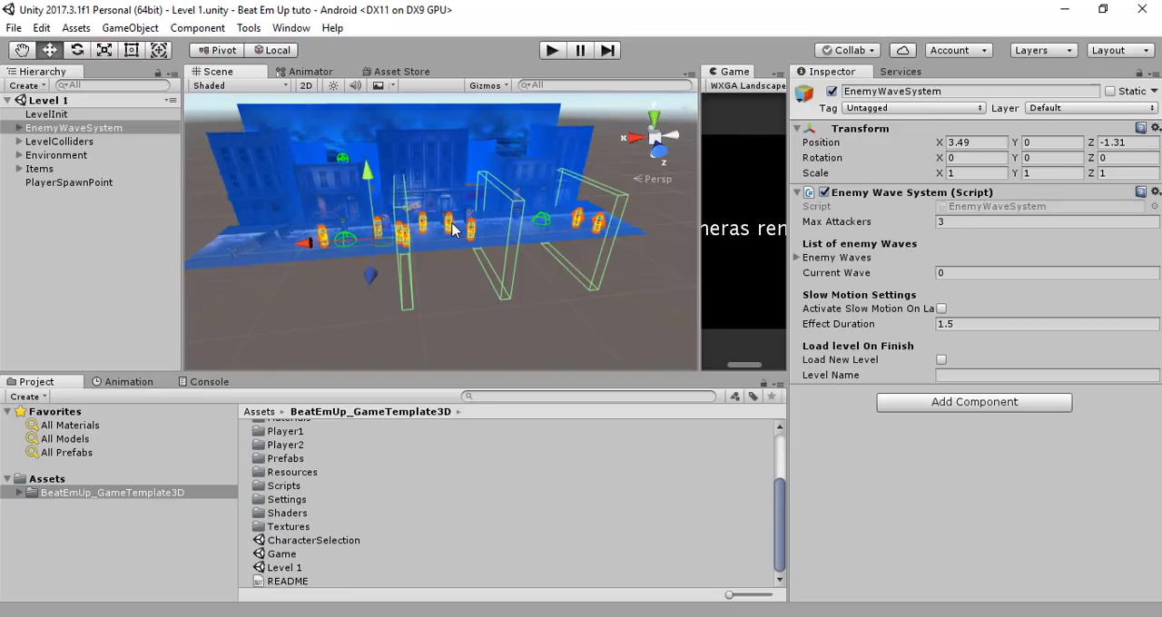
left_click_drag(526, 252, 392, 251, "alt")
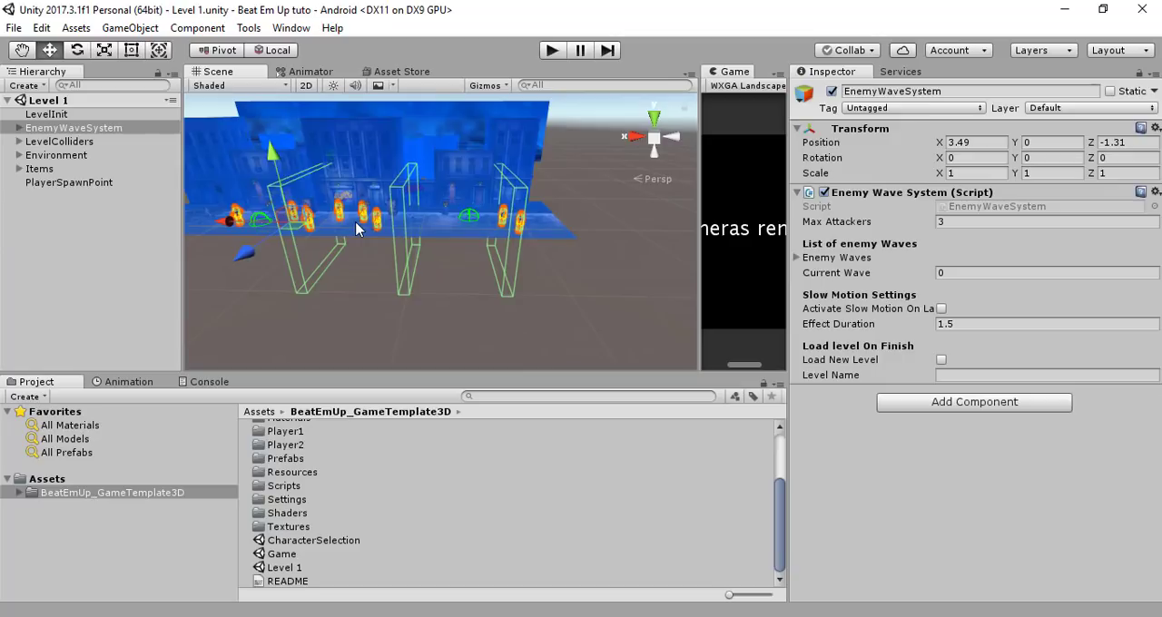
left_click(86, 130)
left_click(20, 130)
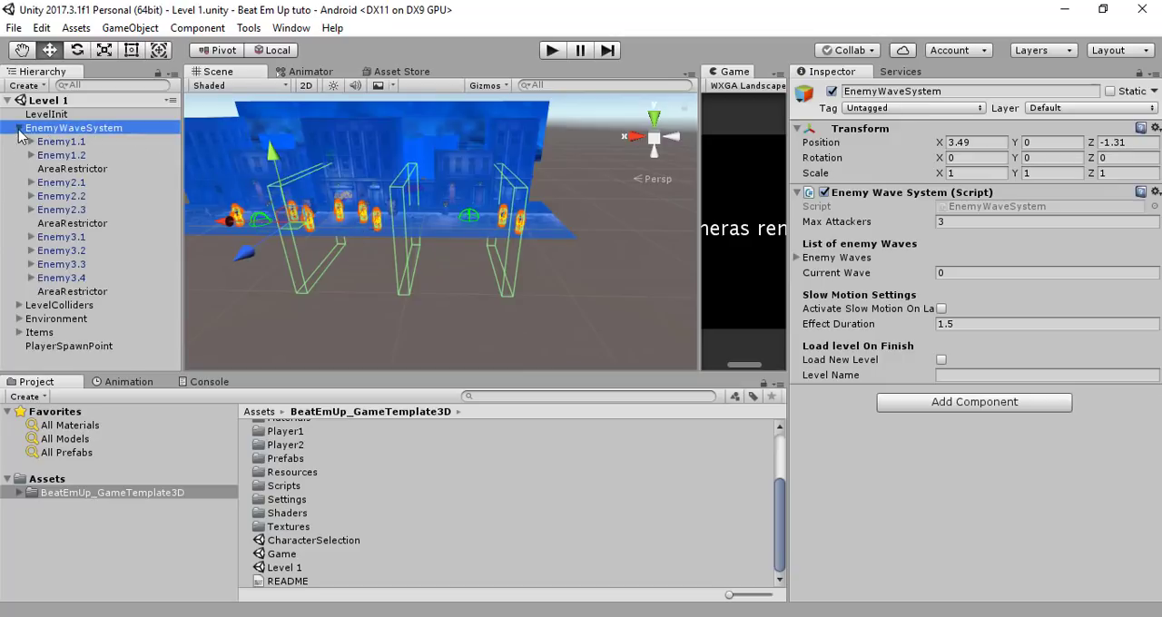
Inspect the enemies and AreaRestrictor objects of the first and second waves to see where they stand in the level
left_click(63, 142)
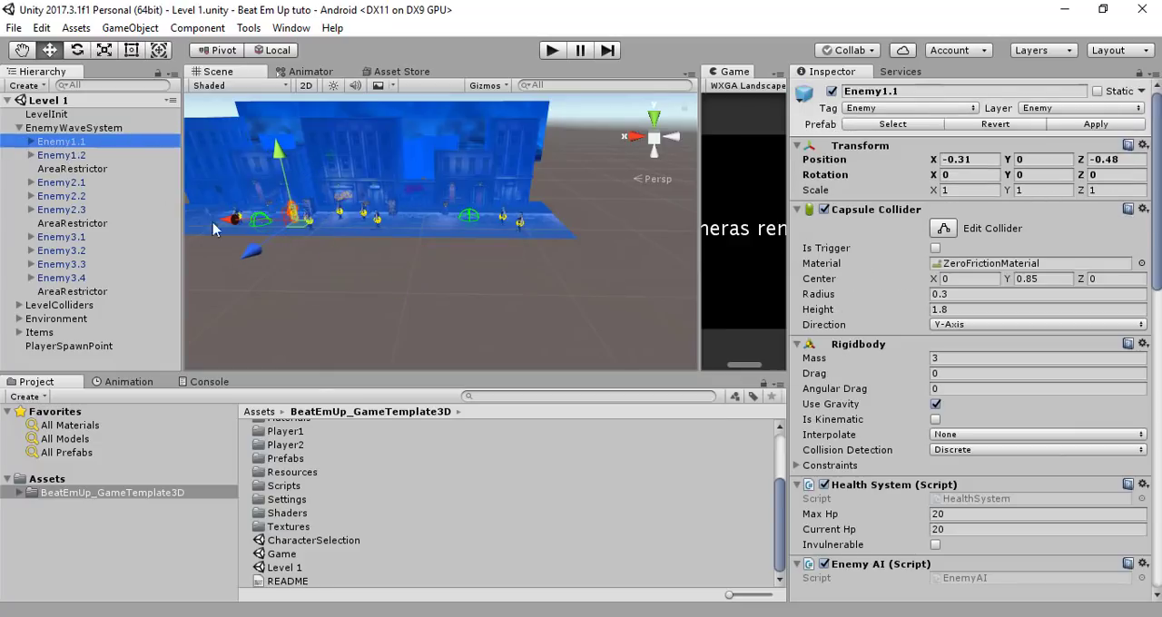
middle_click_drag(216, 230, 408, 252)
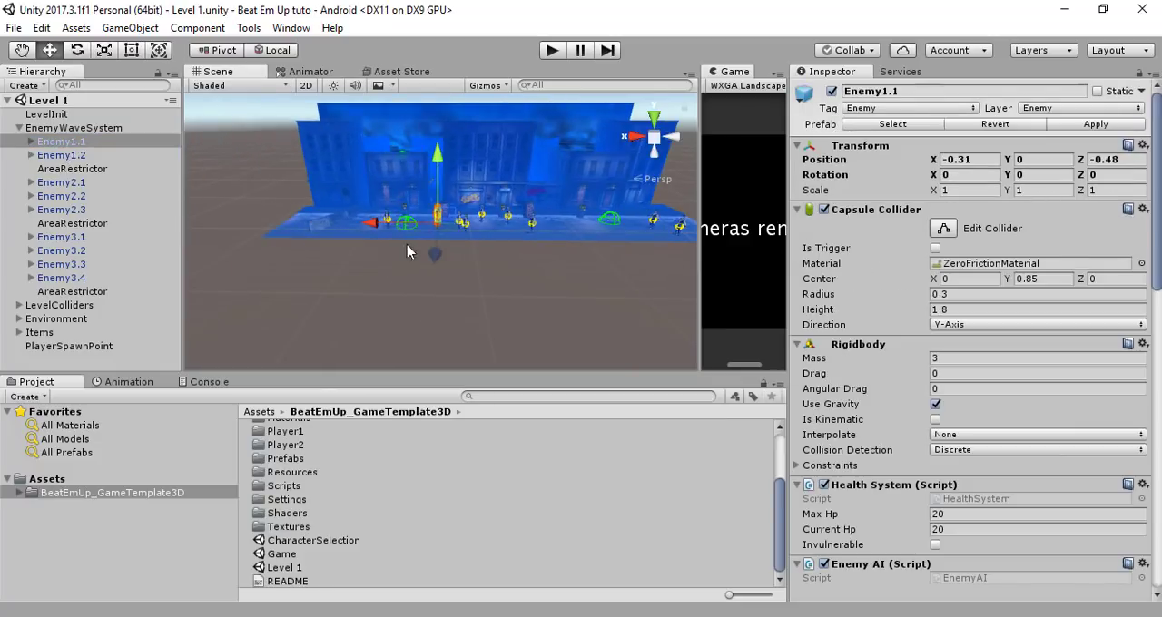
left_click(82, 155)
left_click(89, 170)
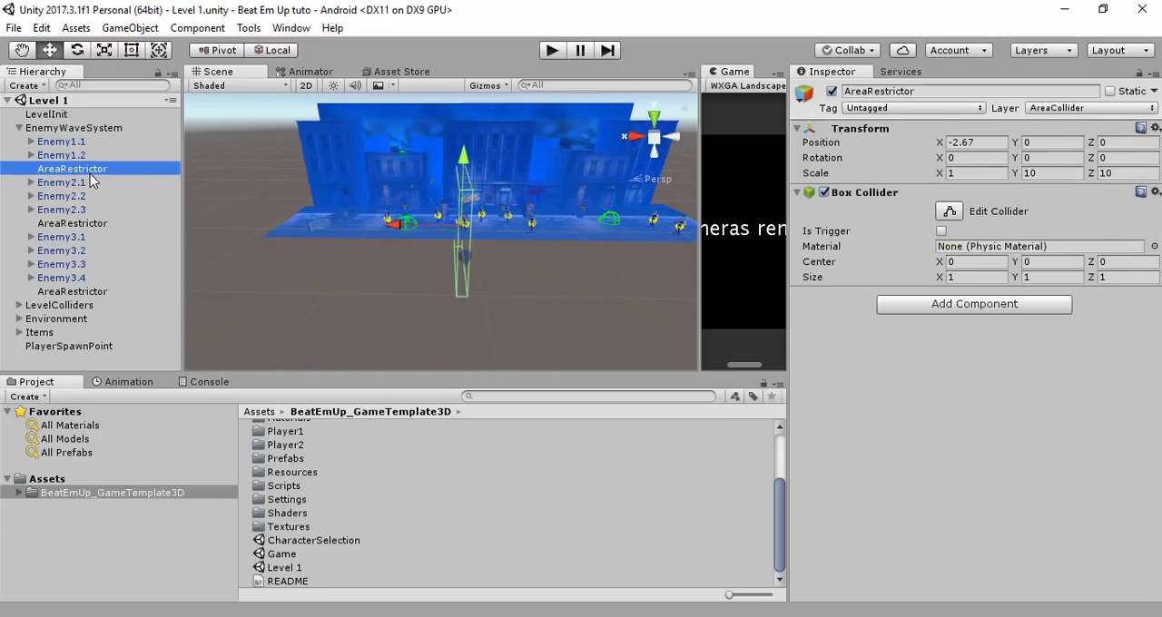
left_click(90, 183)
key("Down")
key("Down")
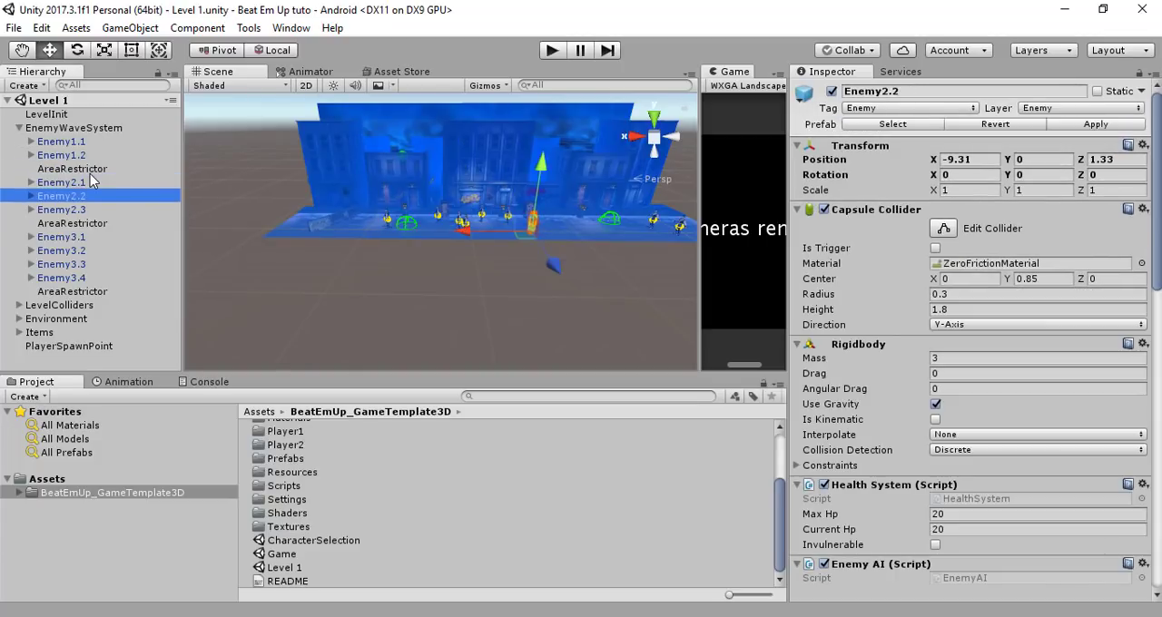
left_click(105, 224)
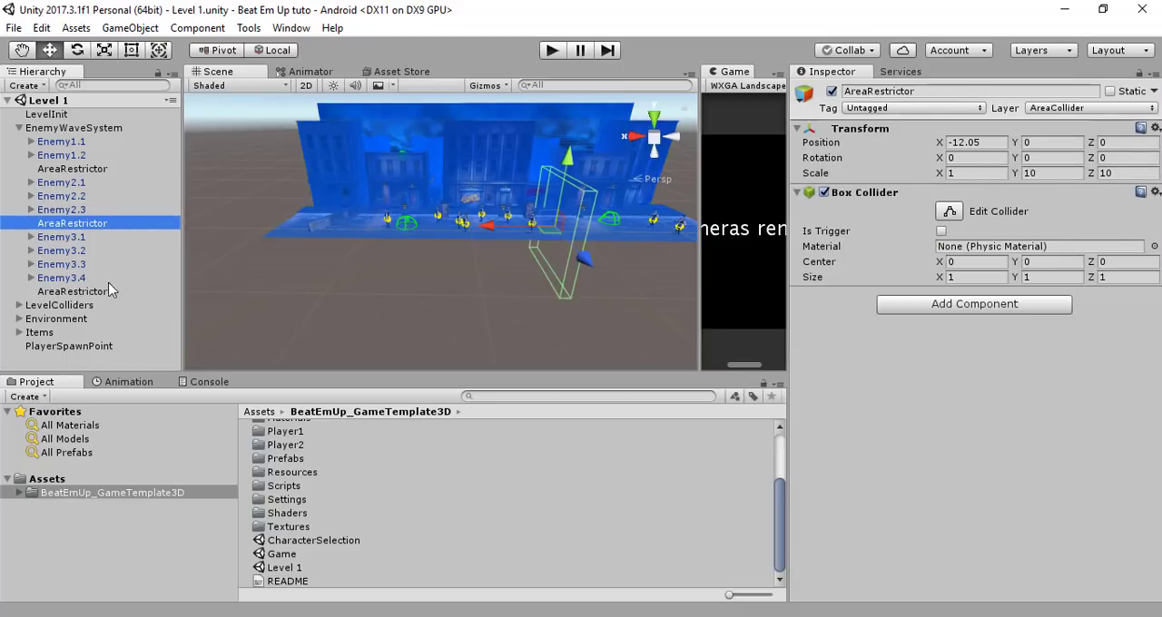
Inspect the third wave by selecting Enemy3.1 through Enemy3.4 together, followed by its AreaRestrictor
left_click(73, 237)
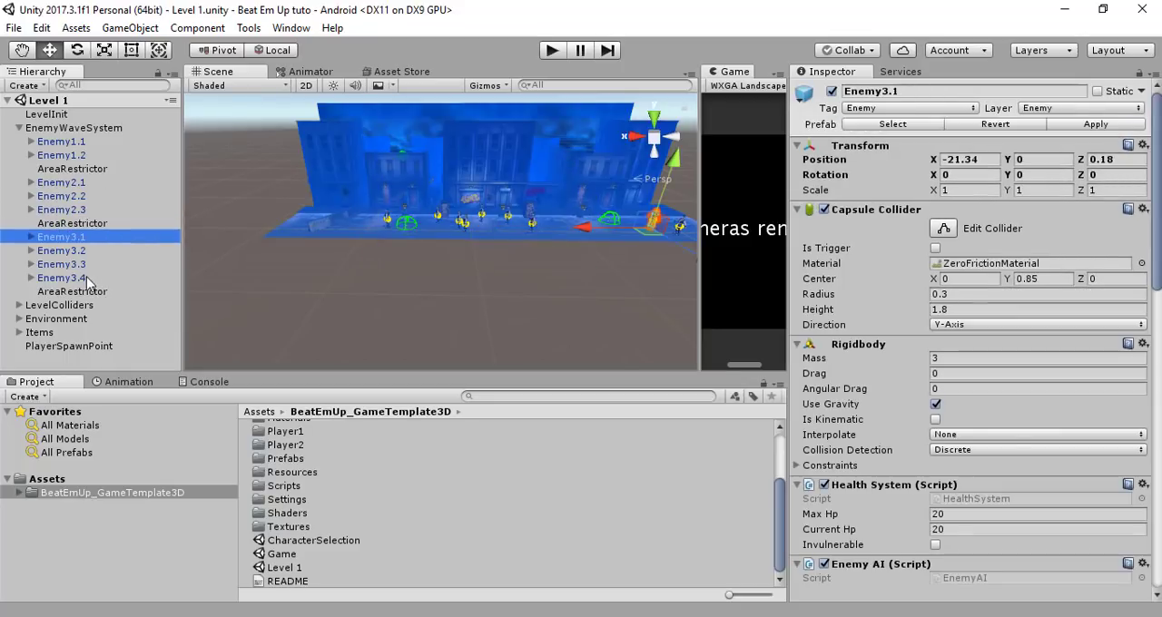
left_click(80, 277, "shift")
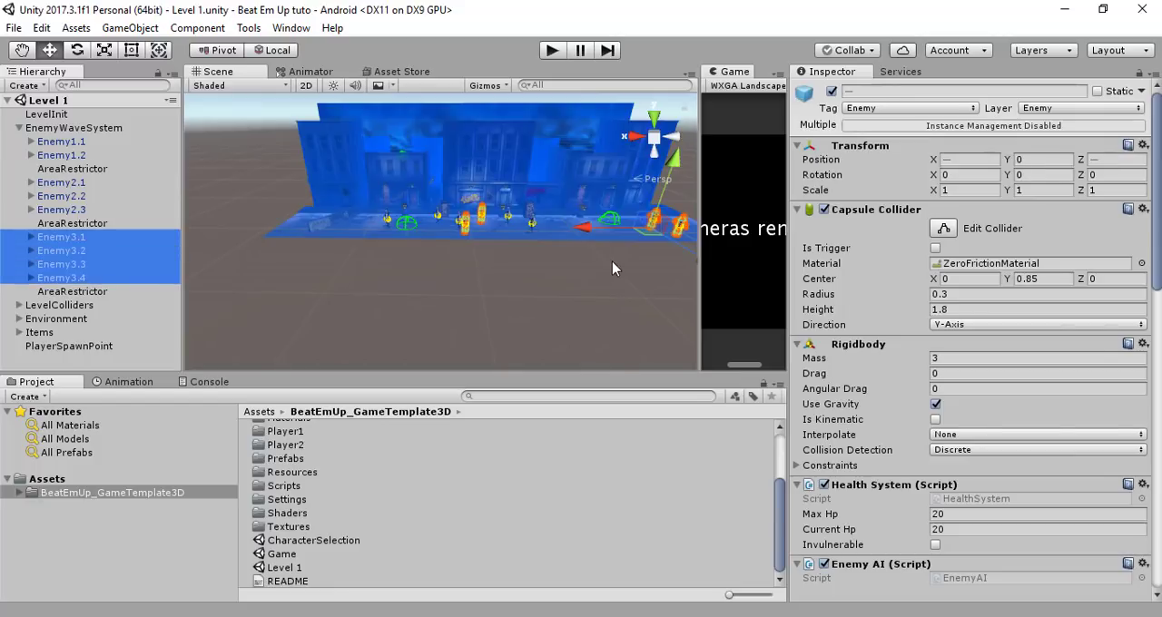
key("f")
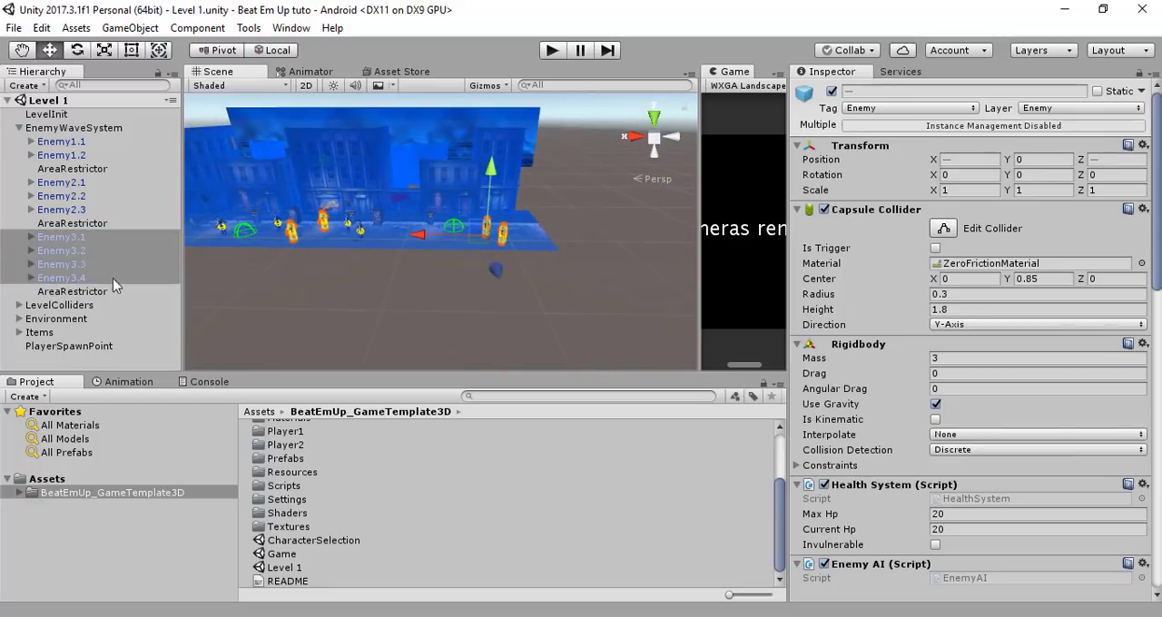
left_click(76, 292)
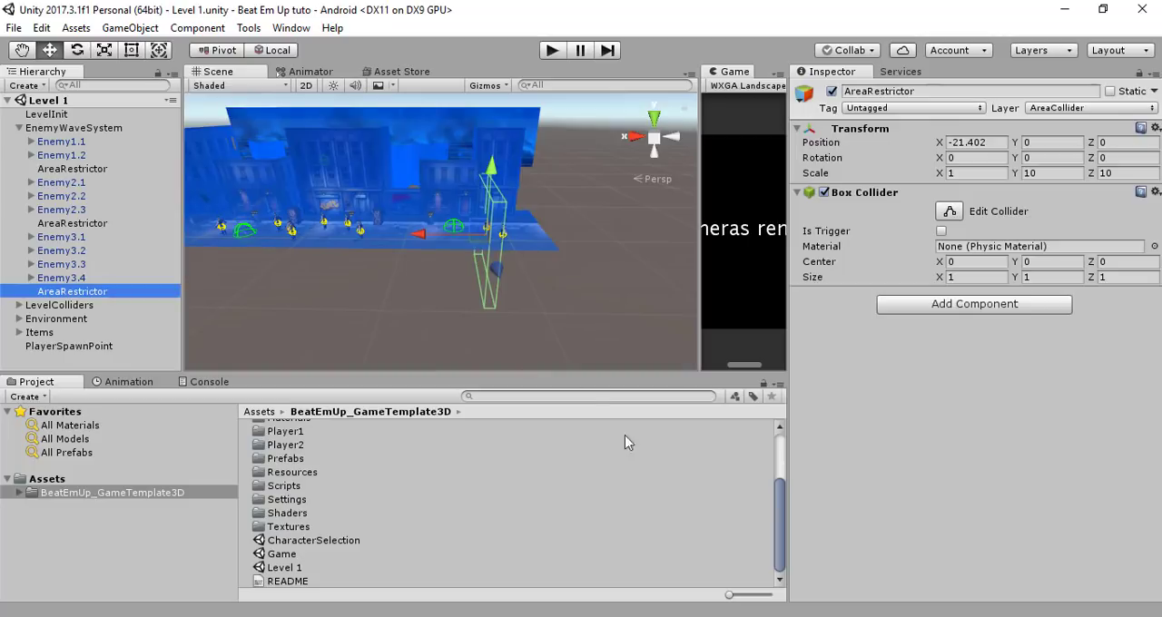
Review the Levels tasks in the Plan.txt notes in Notepad and return to Unity
key("alt+Tab")
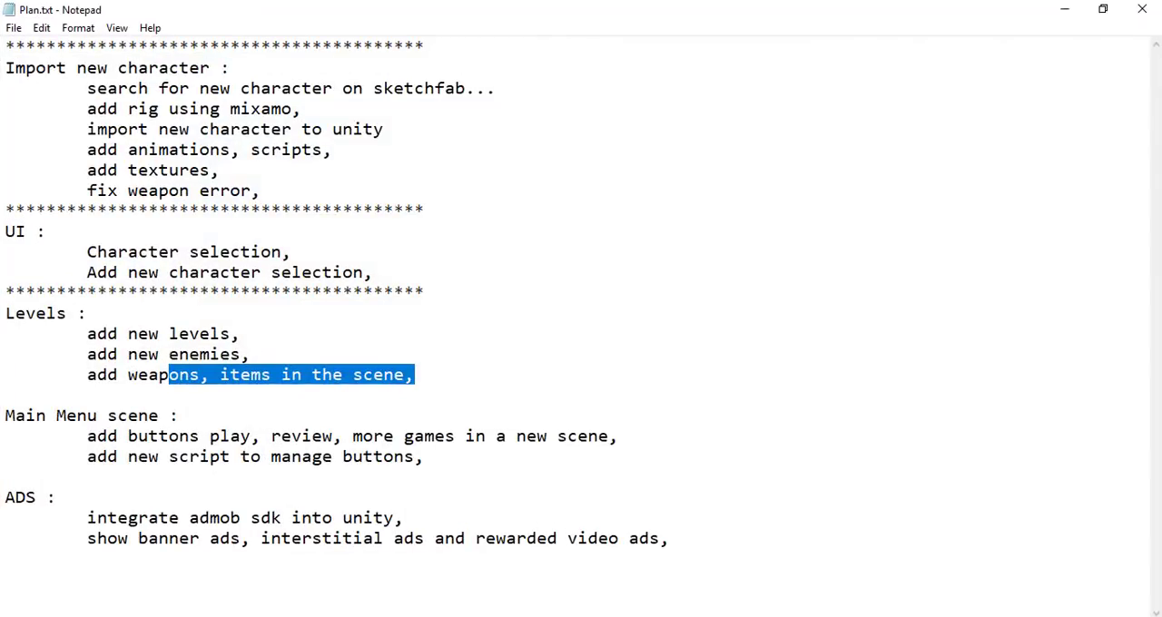
key("alt+Tab")
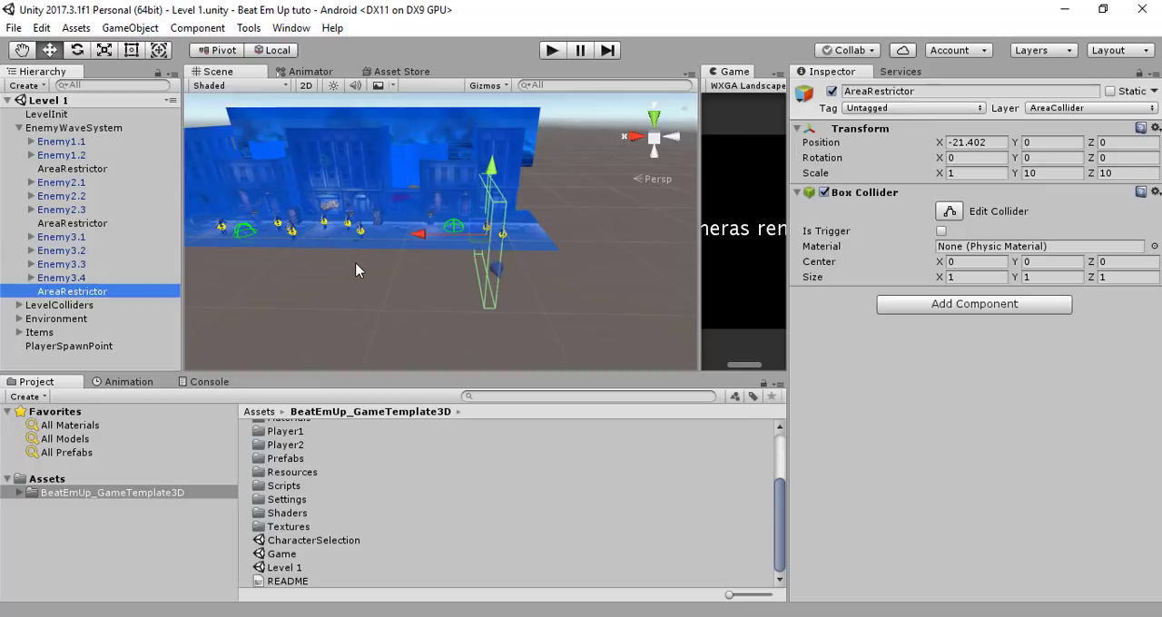
Duplicate Enemy1.2 and place the copy directly above the first wave's AreaRestrictor in the hierarchy
right_click_drag(325, 217, 410, 206)
scroll(381, 272, "up", 6)
scroll(382, 267, "up", 3)
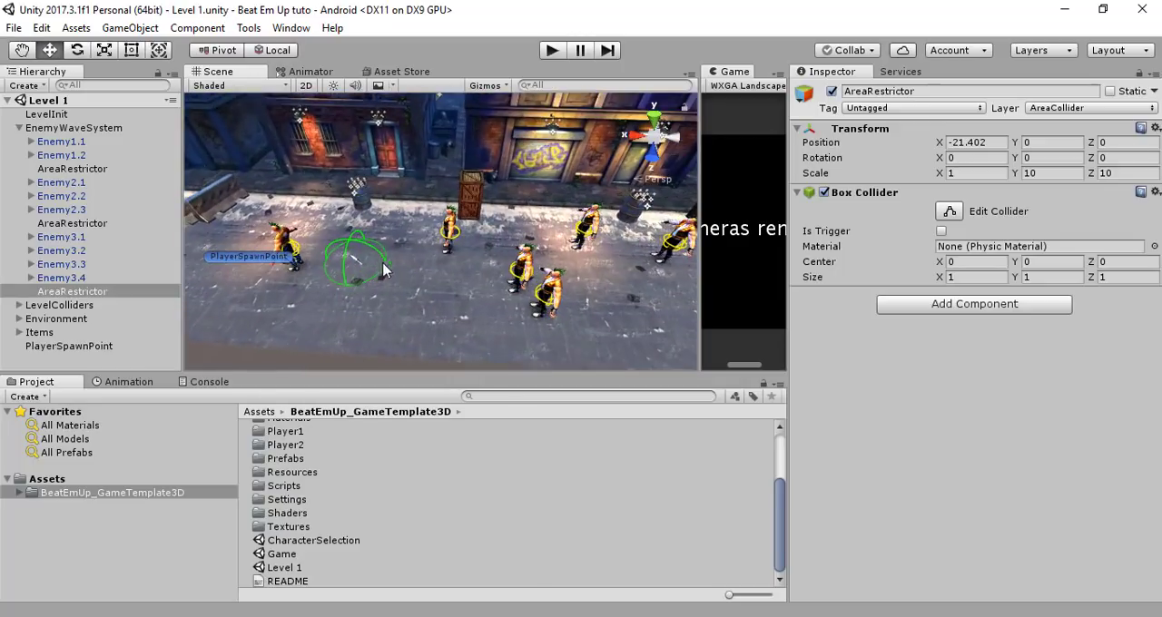
right_click_drag(384, 270, 441, 283)
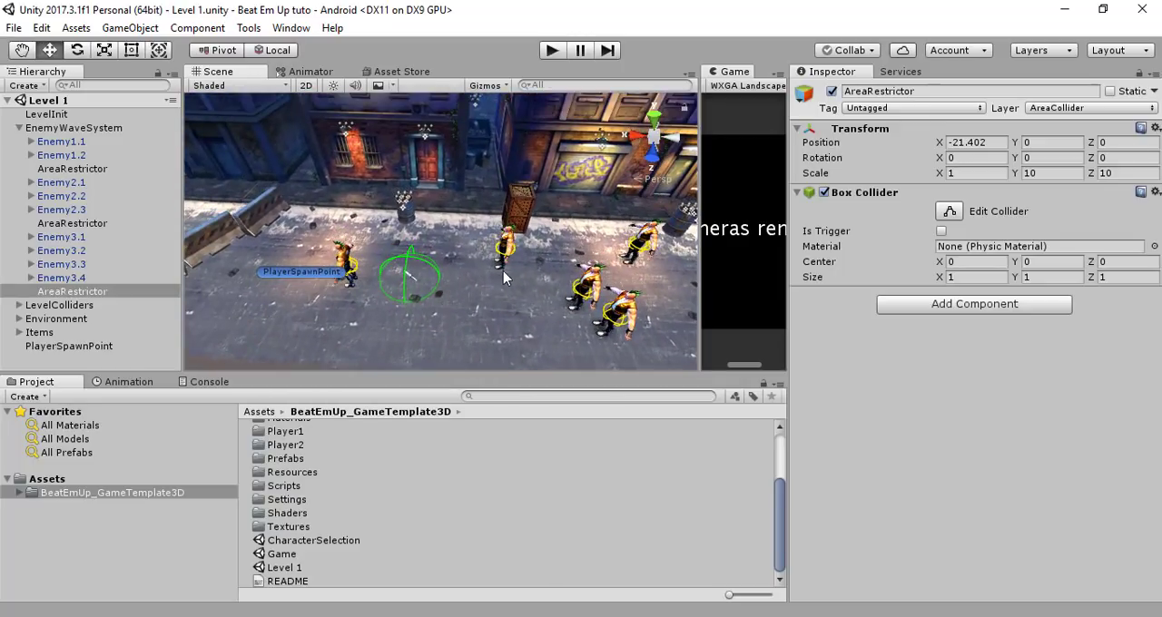
left_click(76, 154)
left_click(77, 142)
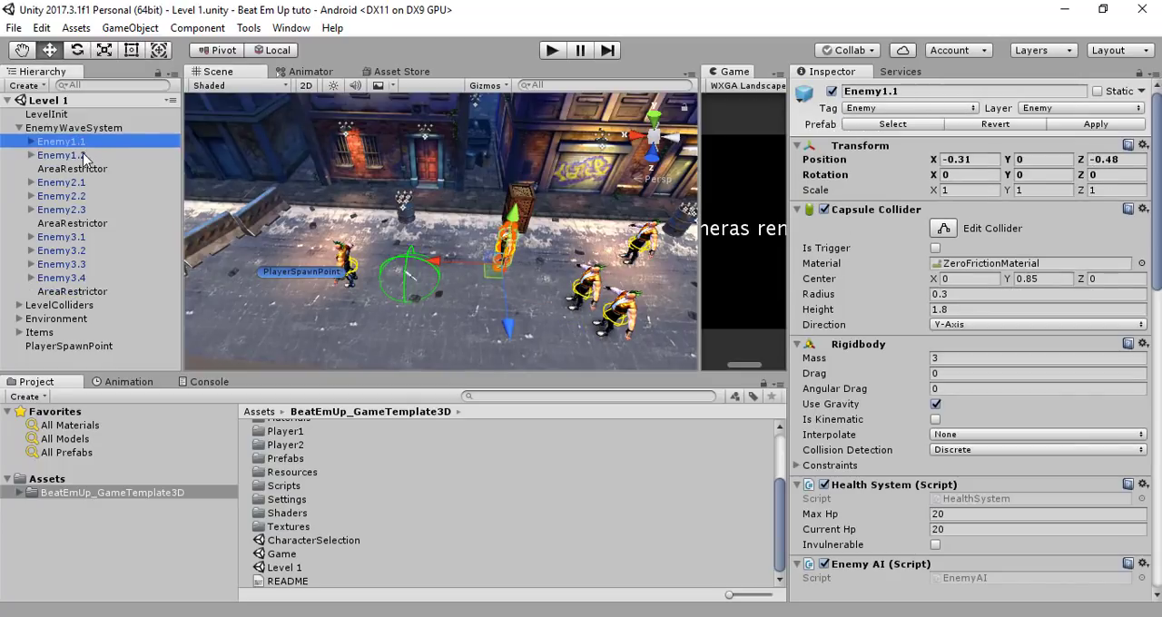
left_click(90, 155)
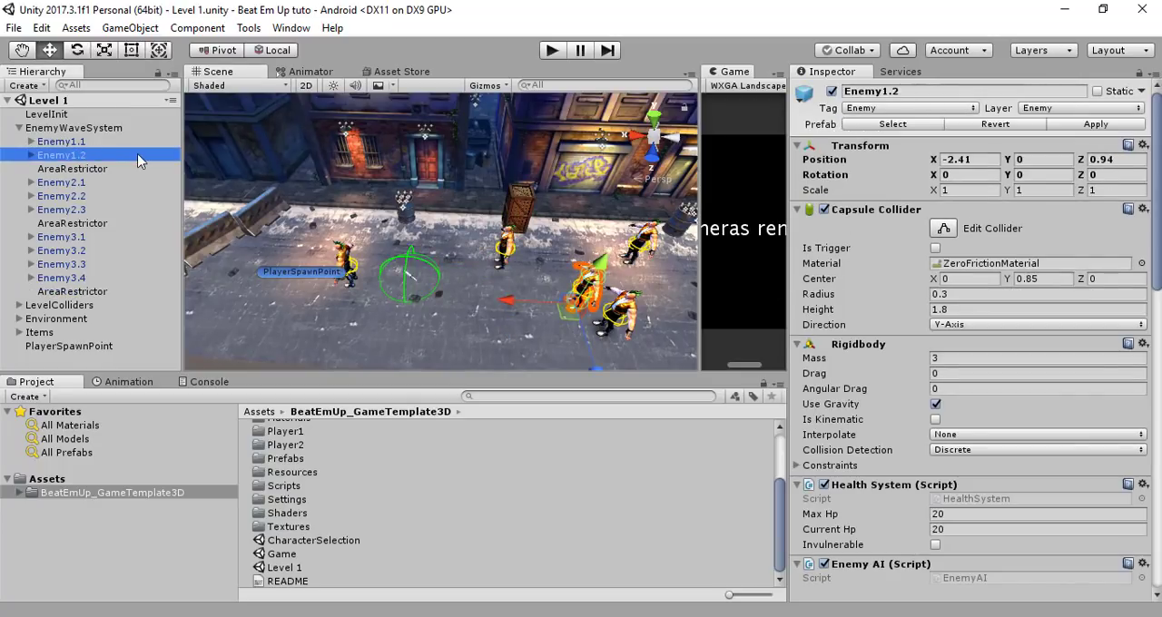
key("ctrl+d")
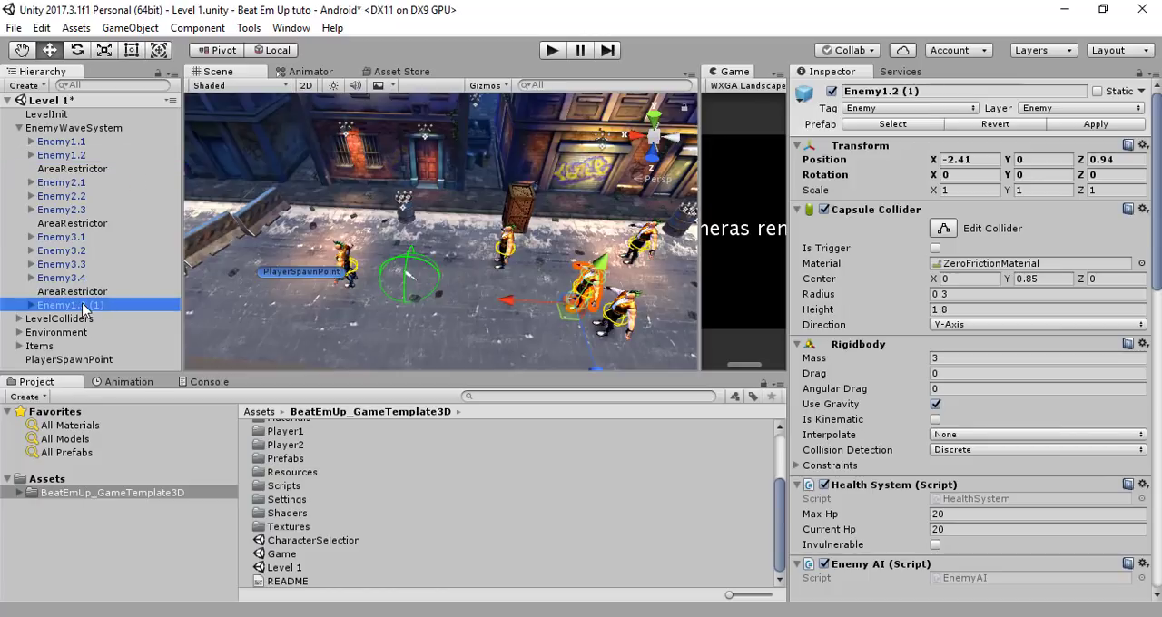
left_click_drag(82, 305, 84, 165)
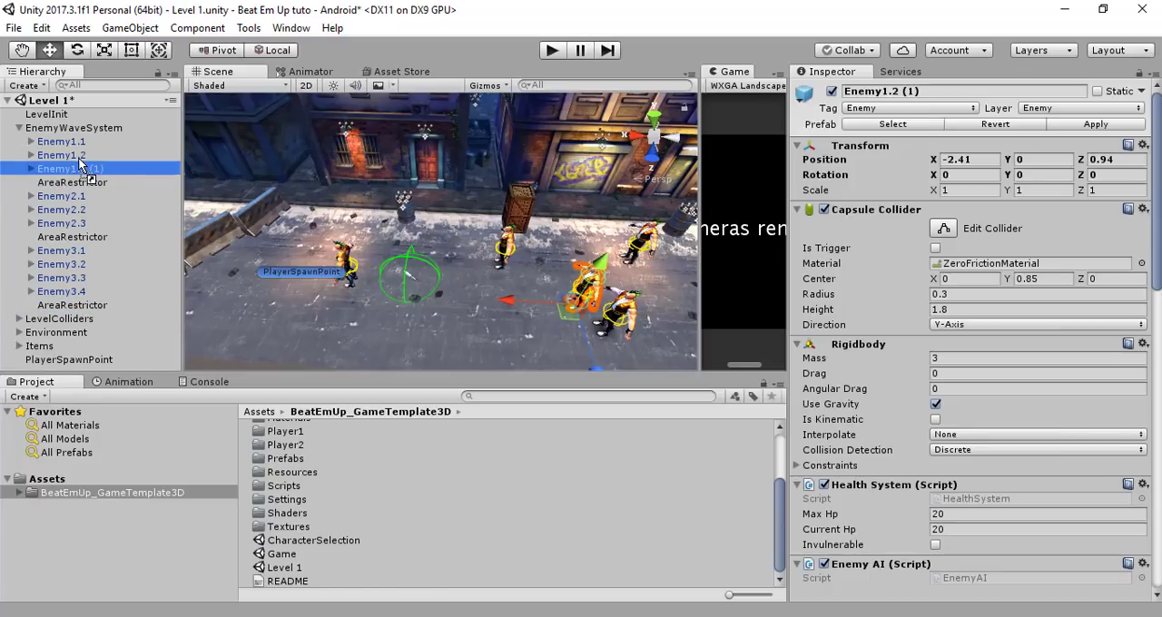
Rename the duplicated enemy as Enemy1.3 and look over its component settings
left_click(103, 171)
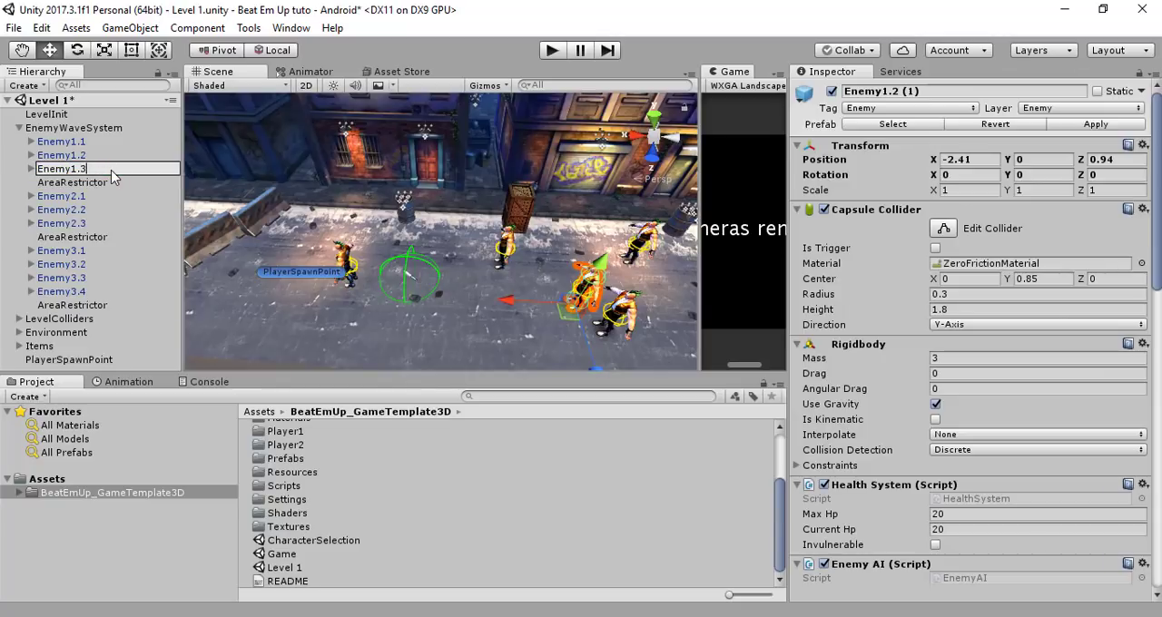
key("Return")
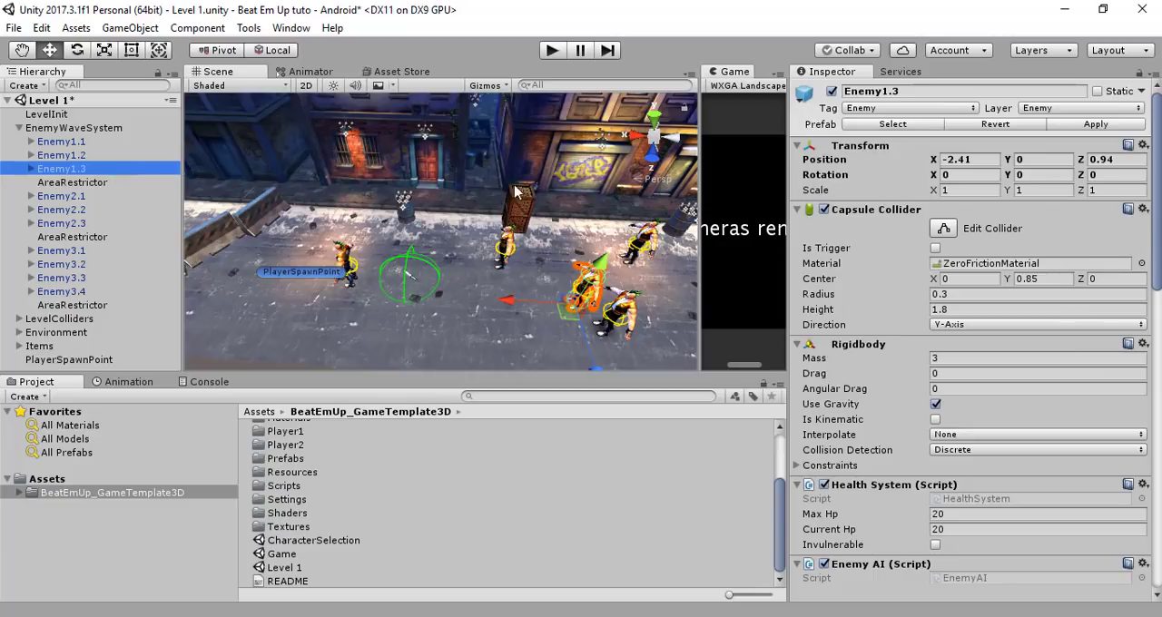
scroll(880, 342, "down", 10)
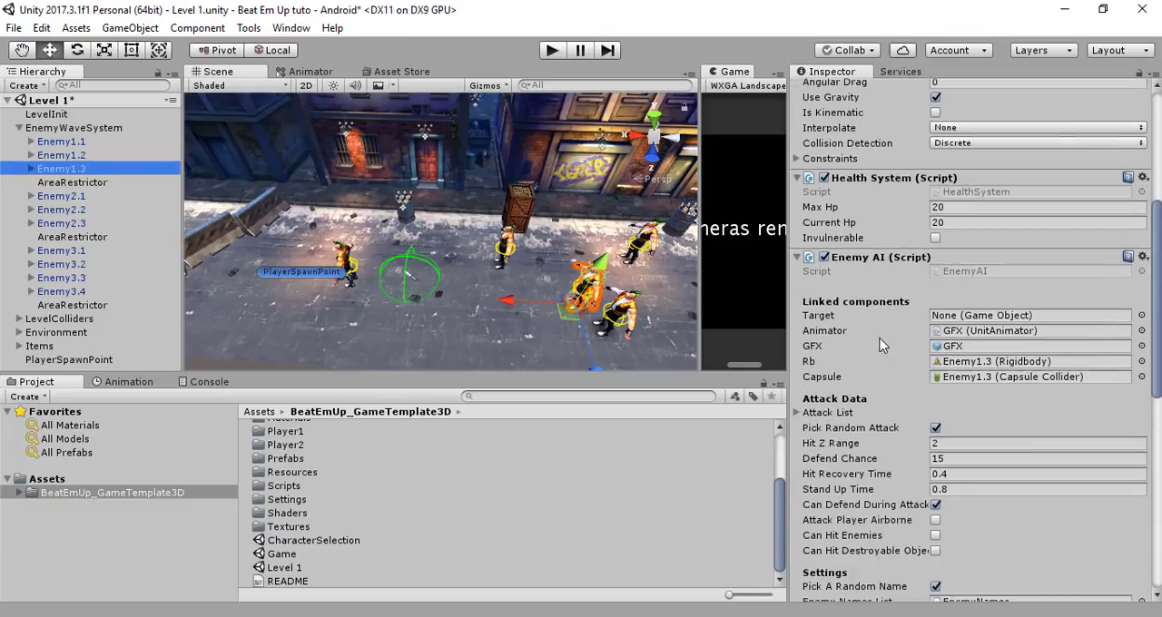
Inspect the first and third waves' AreaRestrictor objects, and expand Wave1, Wave2 and Wave3 in EnemyWaveSystem's Enemy Waves
left_click(101, 184)
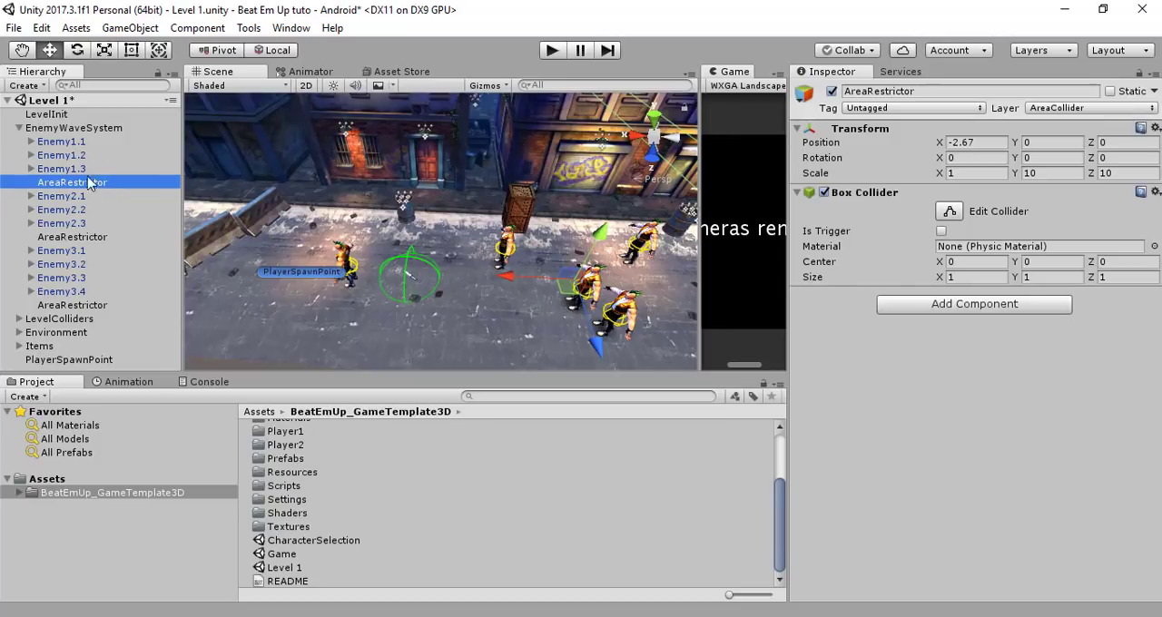
left_click(97, 305)
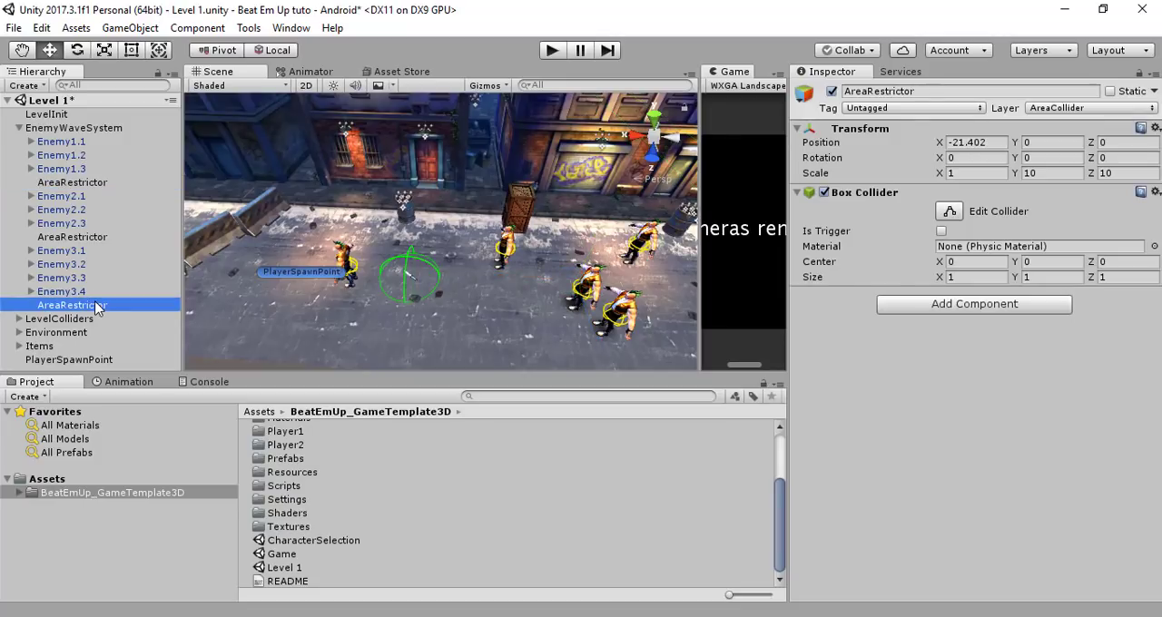
left_click(77, 133)
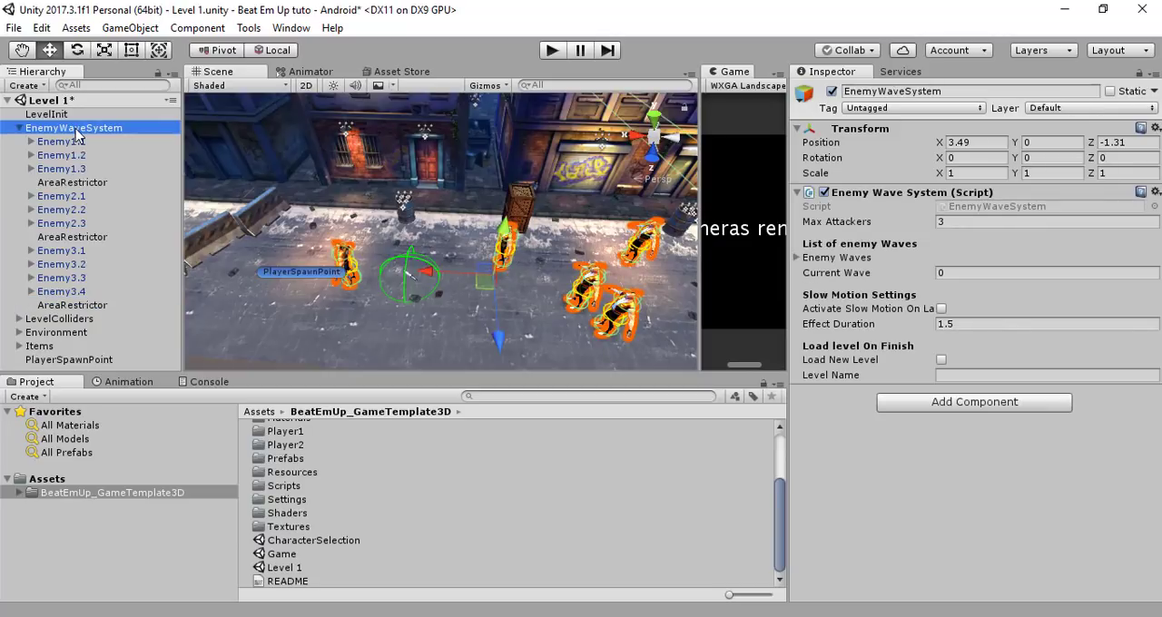
left_click(799, 260)
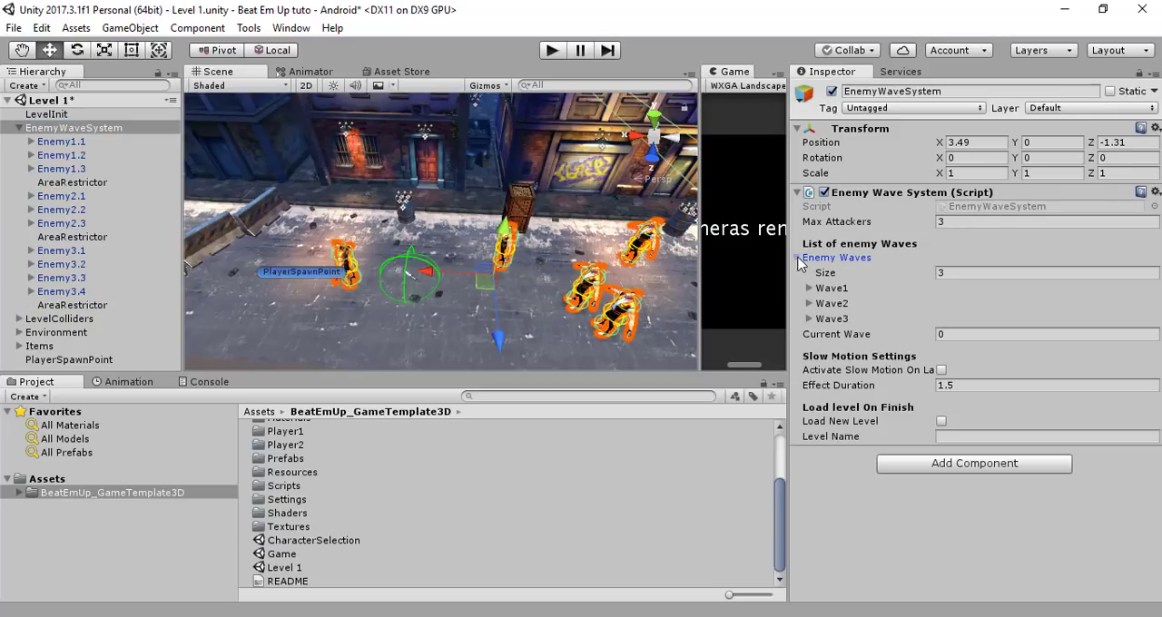
left_click(809, 318)
left_click(809, 303)
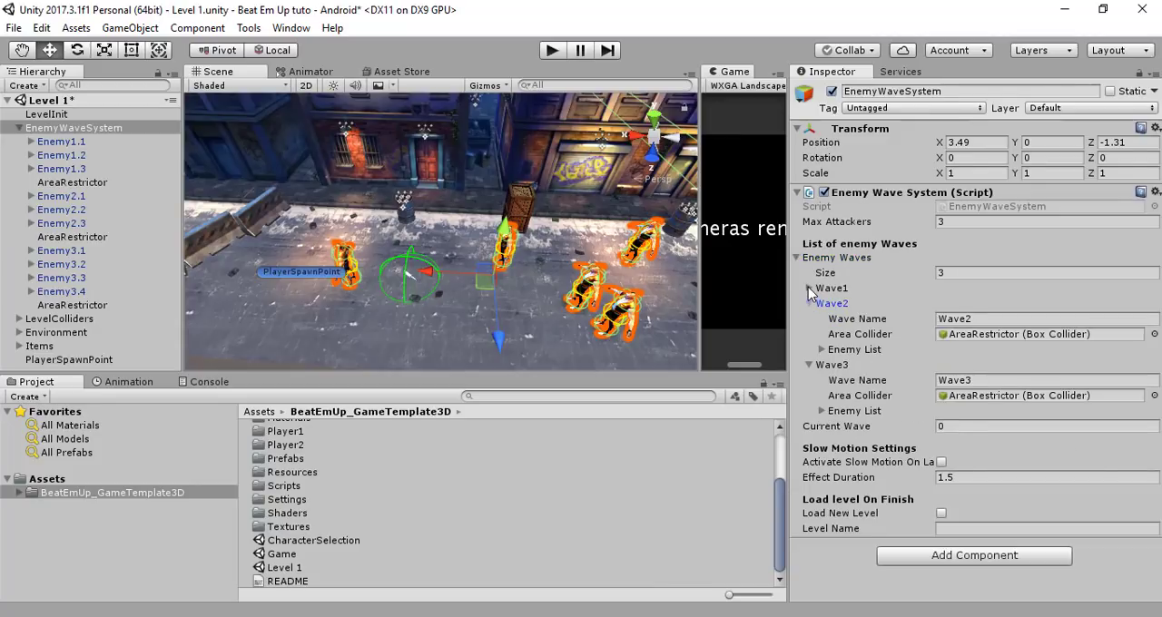
left_click(809, 287)
Expand the Enemy List of each of the three waves and review the enemies assigned to it
scroll(867, 283, "down", 1)
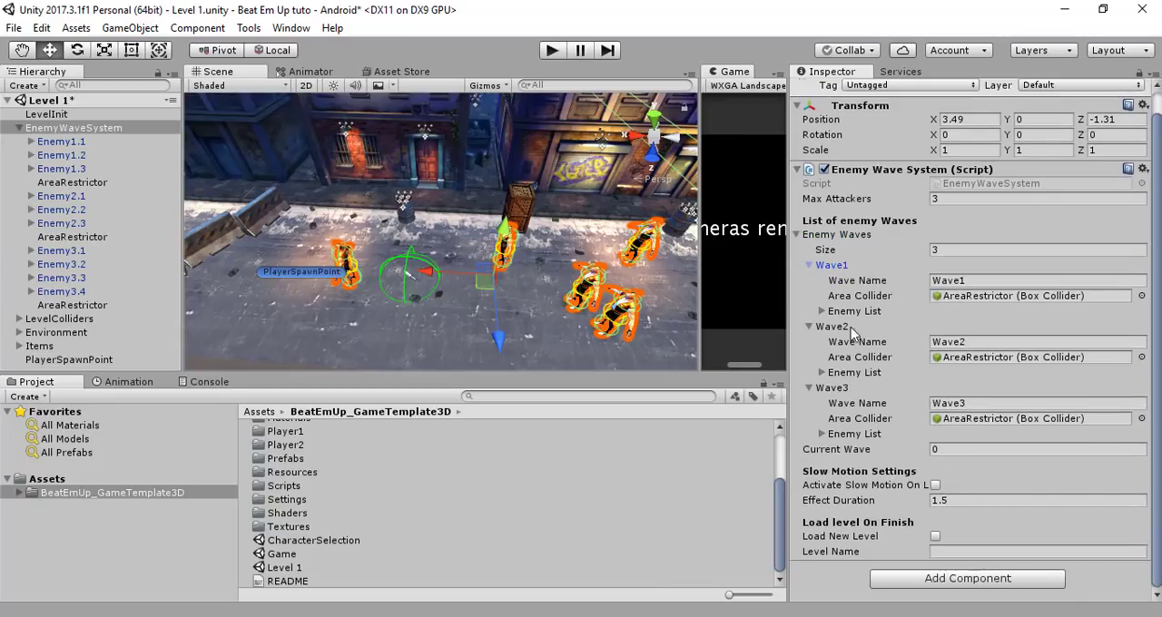
left_click(822, 434)
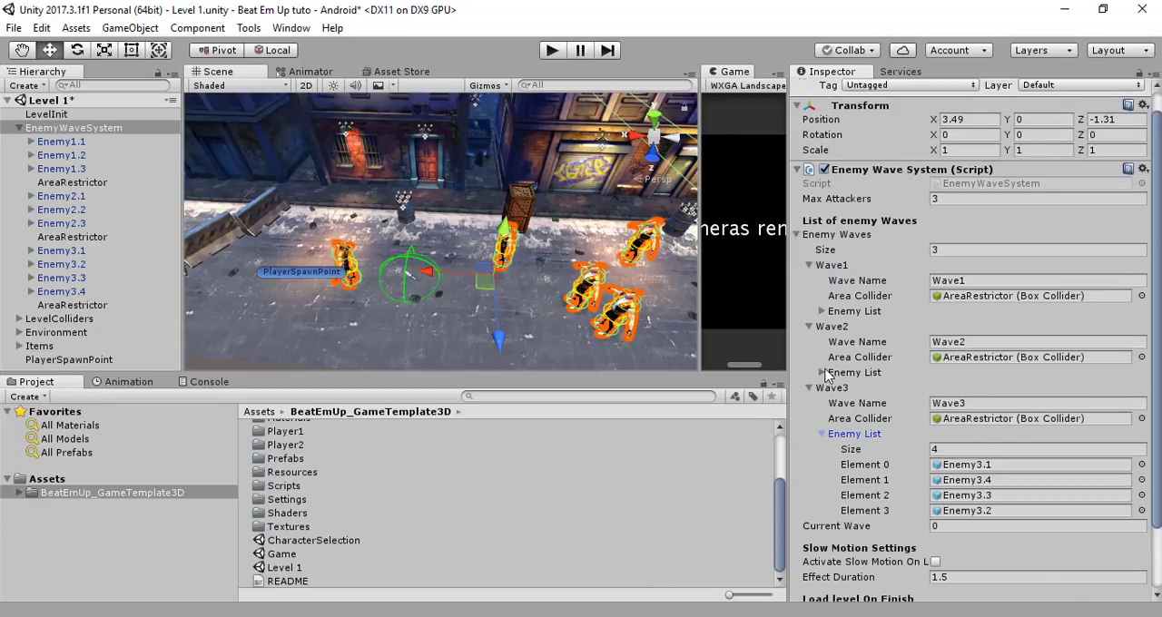
left_click(822, 373)
left_click(822, 312)
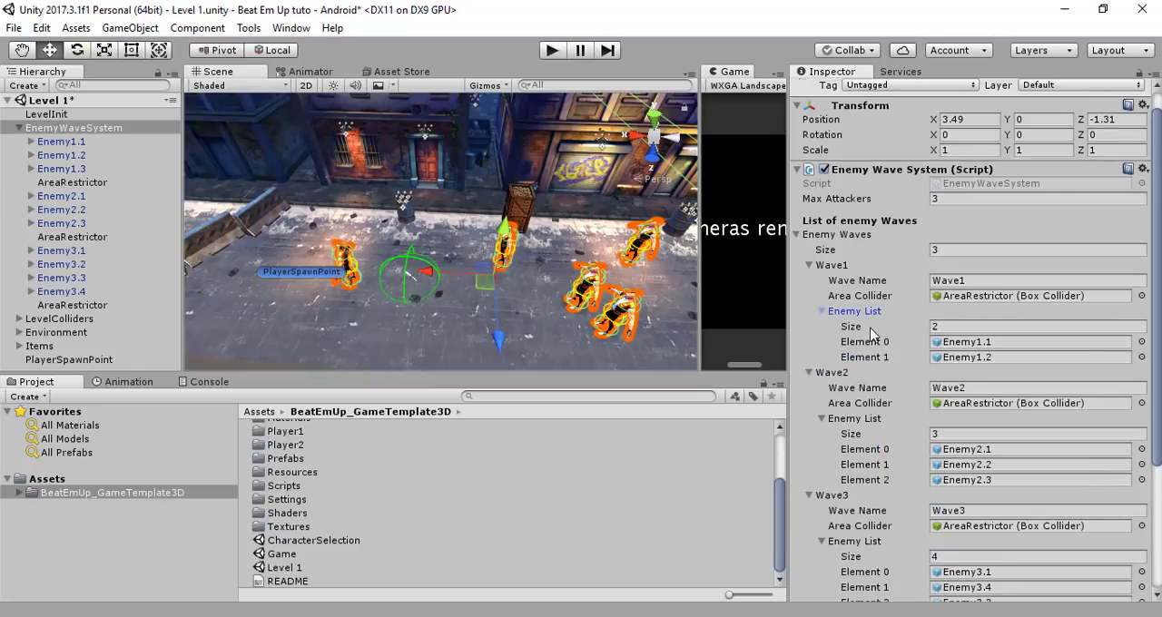
scroll(871, 336, "down", 4)
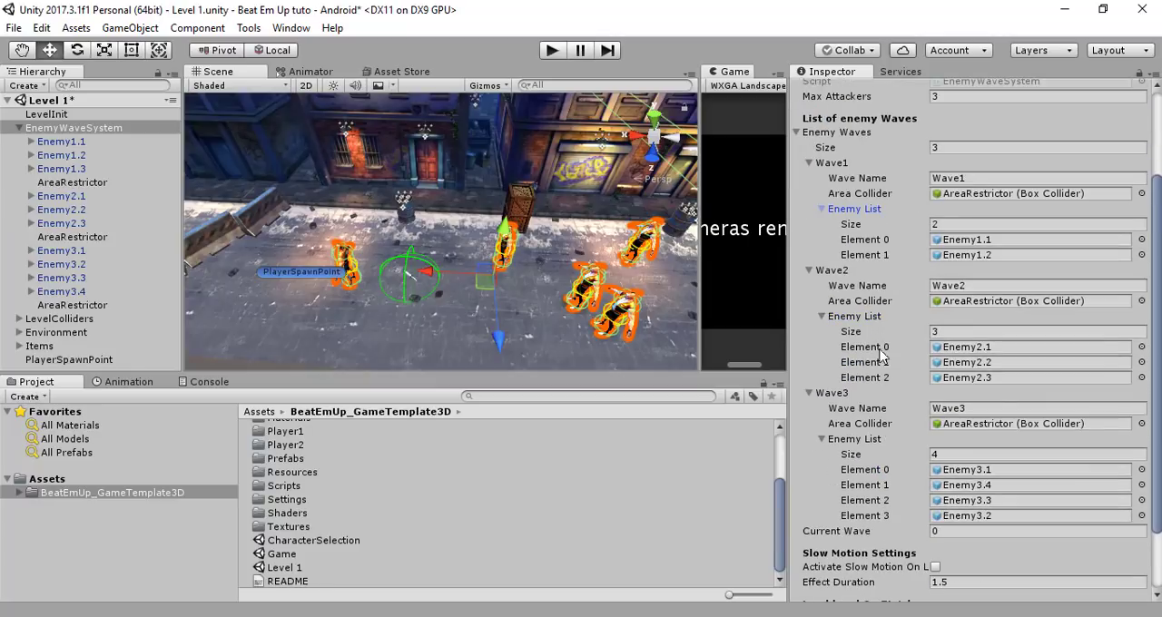
scroll(883, 358, "up", 2)
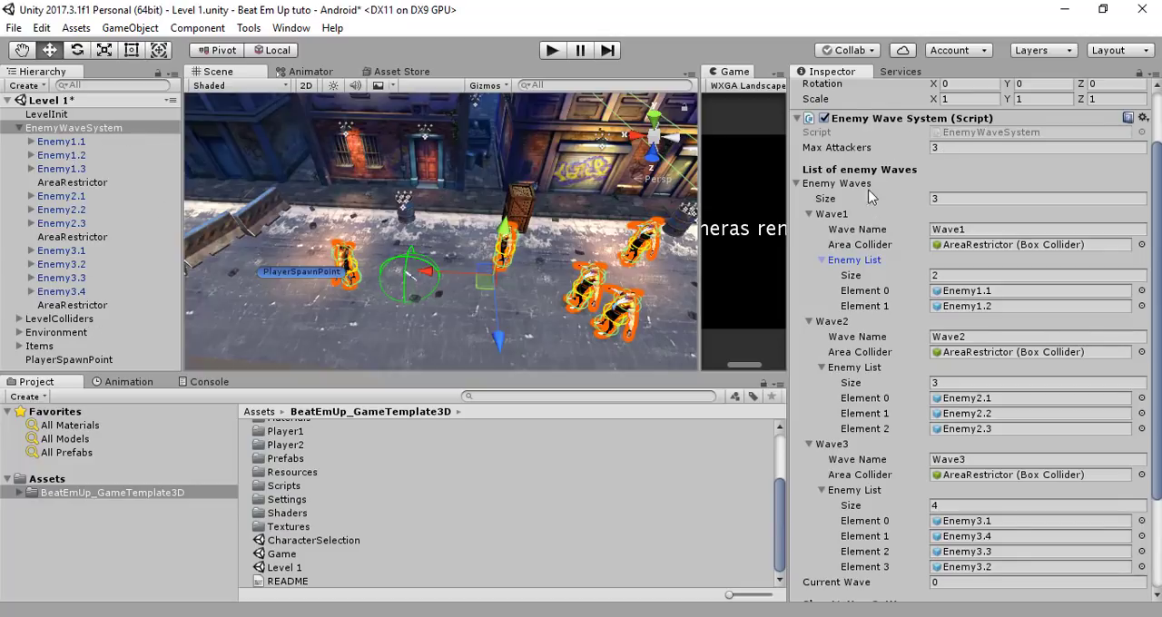
Collapse Wave2 and Wave3, and examine the wave name and area collider of Wave1
left_click(809, 214)
left_click(810, 232)
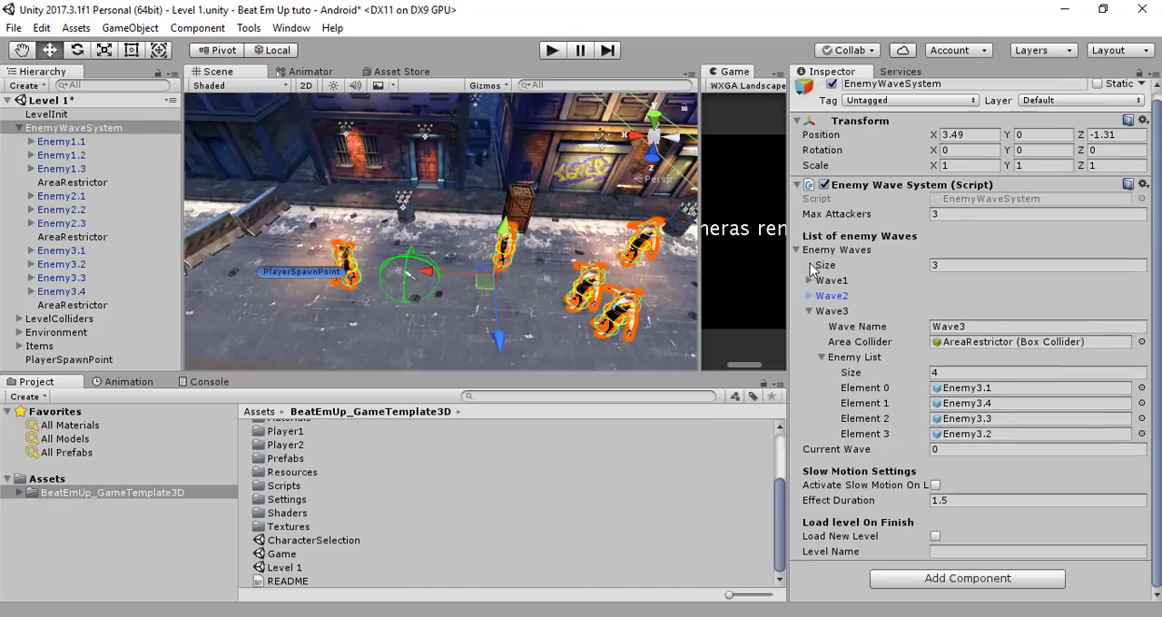
left_click(808, 312)
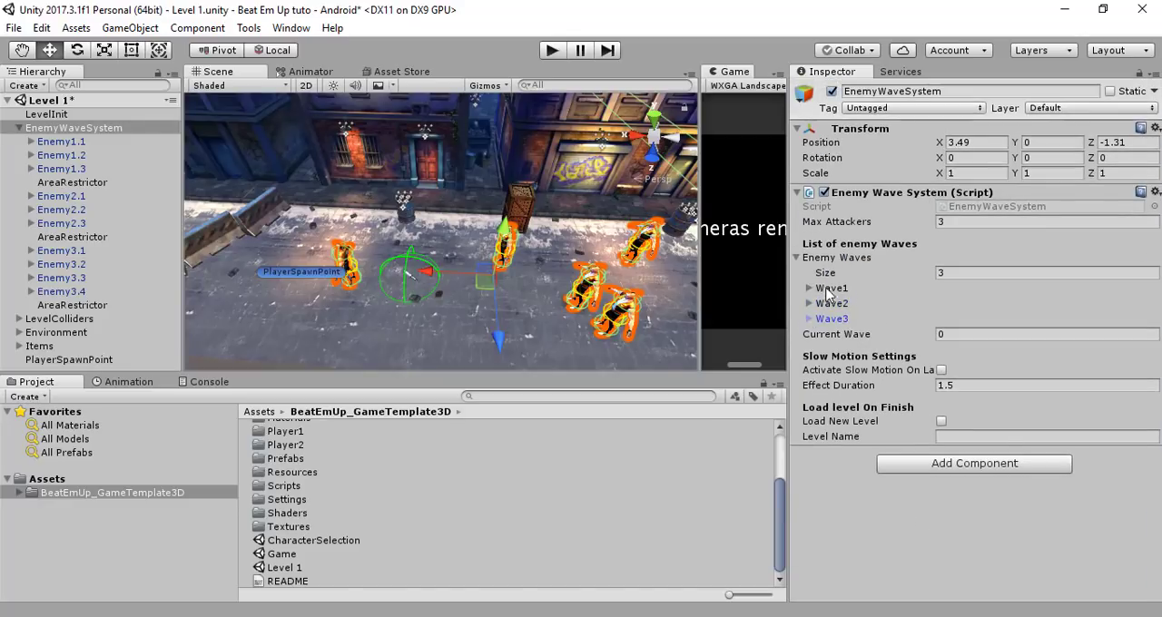
left_click(809, 288)
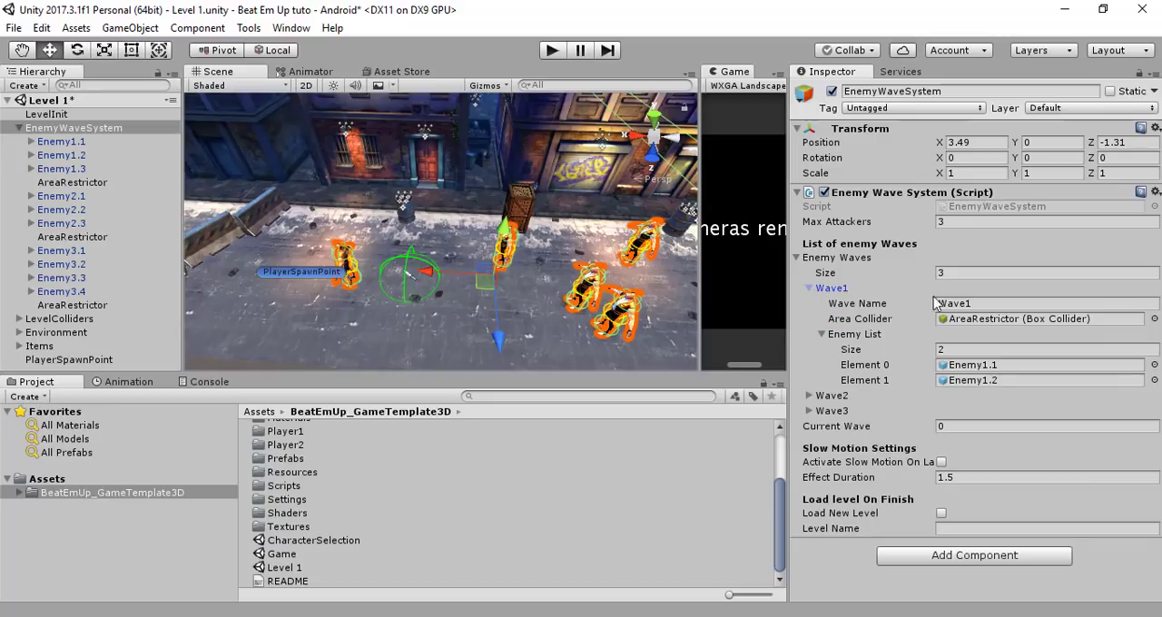
left_click(979, 304)
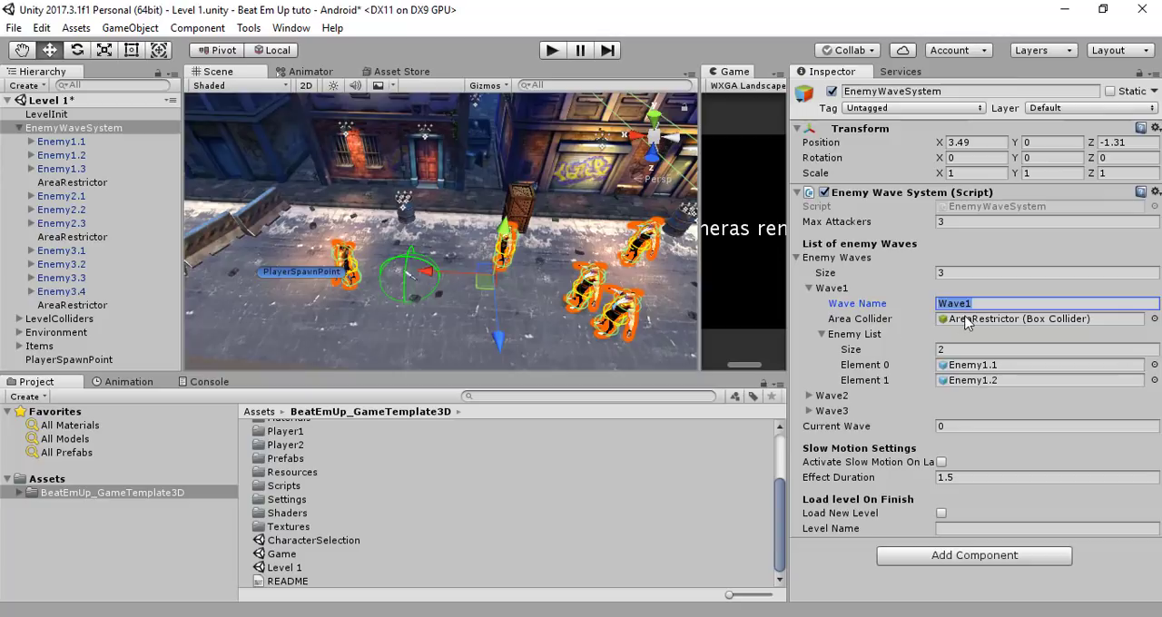
left_click(968, 320)
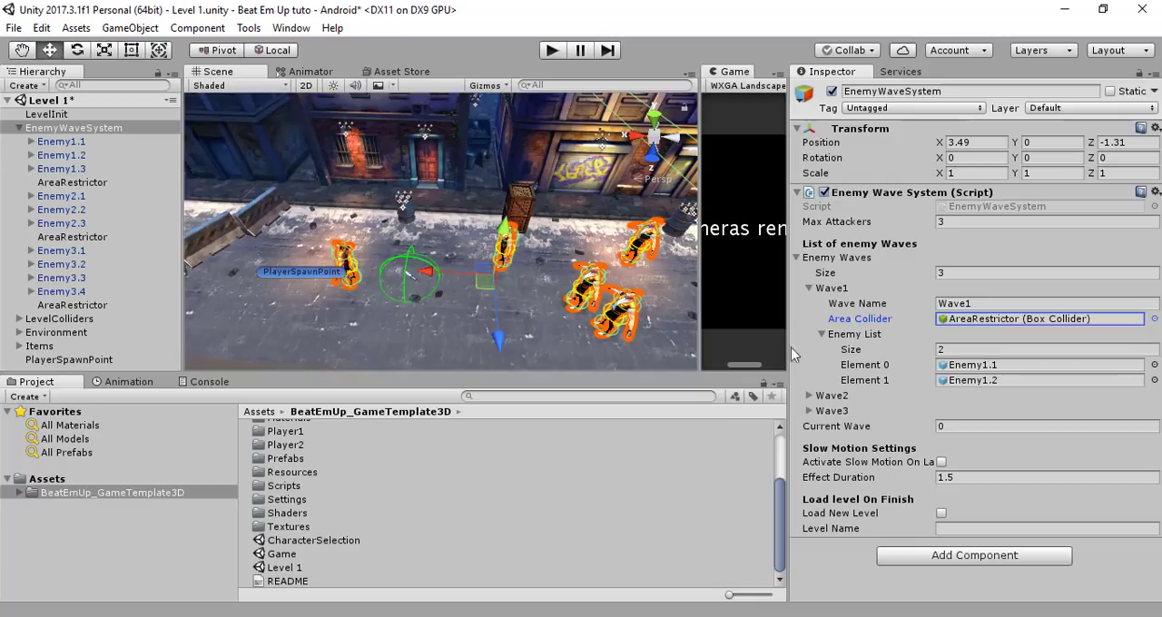
Set the size of Wave1's Enemy List to 3 and assign Enemy1.3 to Element 2
left_click(970, 353)
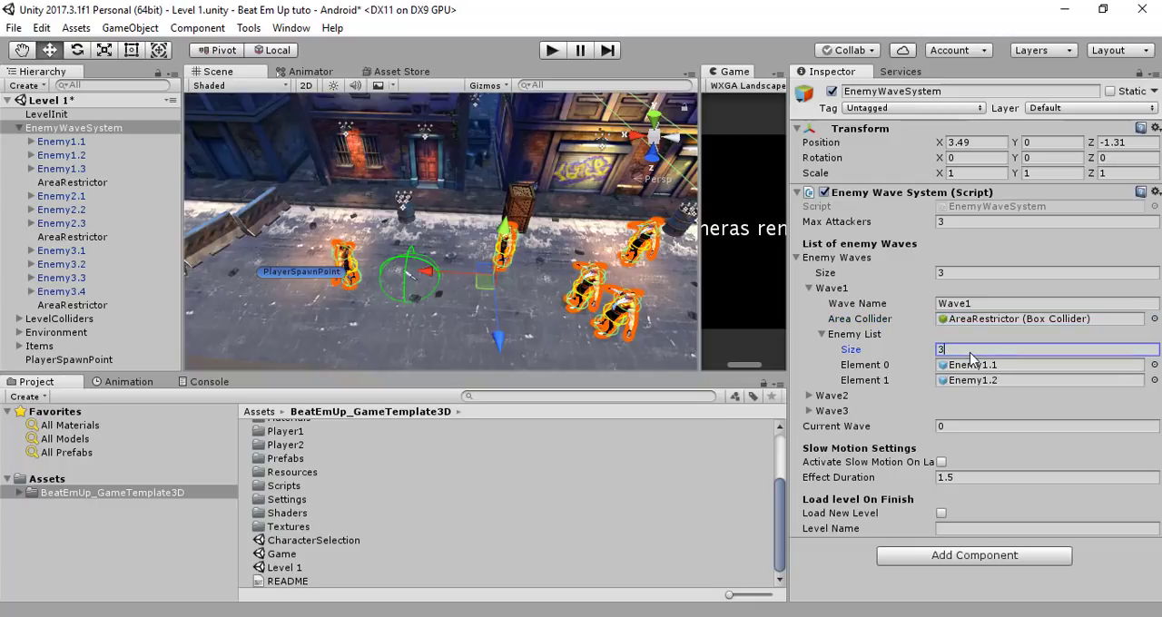
type("3")
key("Return")
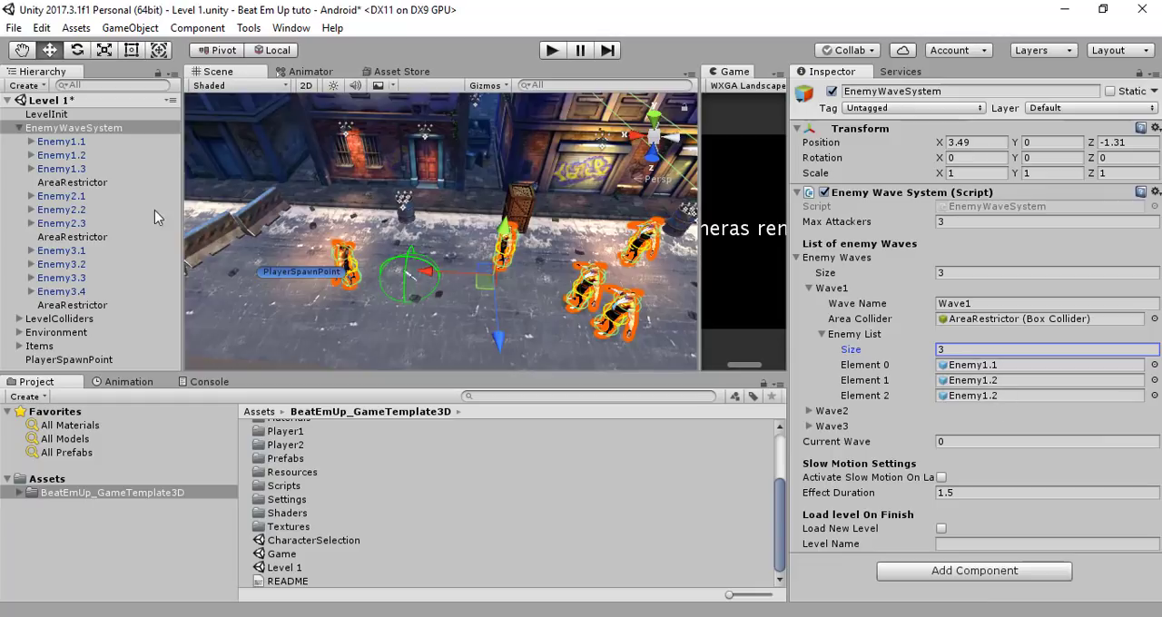
left_click_drag(72, 170, 973, 390)
Move Enemy1.3 away from Enemy1.2 to an open spot in the street, at about X 0.86, Z 2.12
left_click(86, 170)
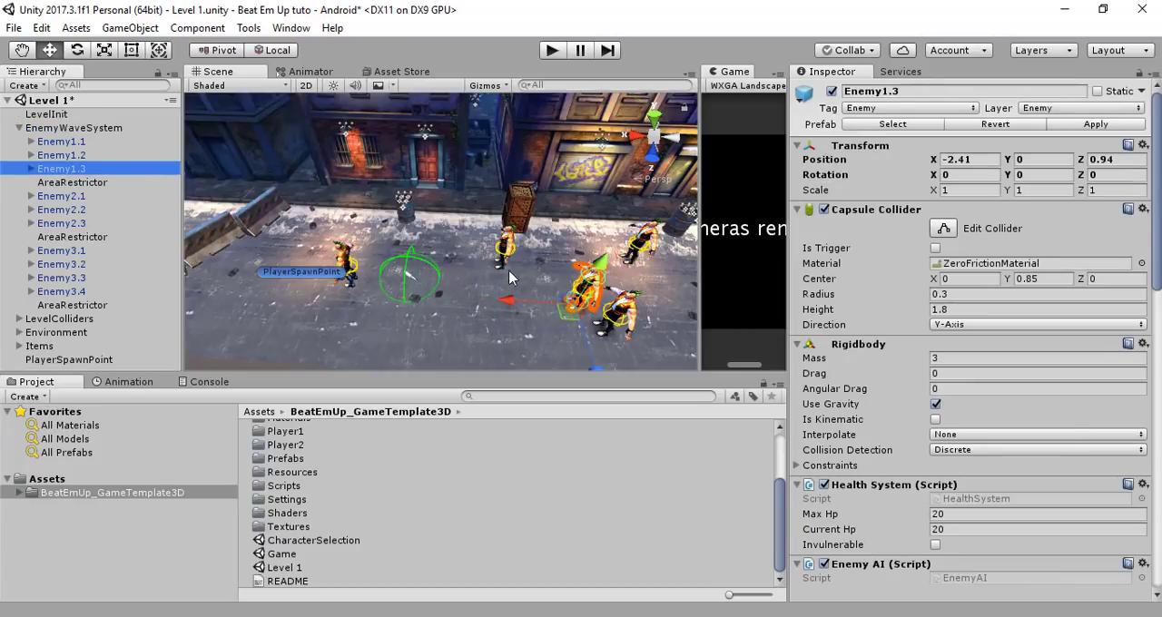
left_click_drag(563, 324, 460, 341)
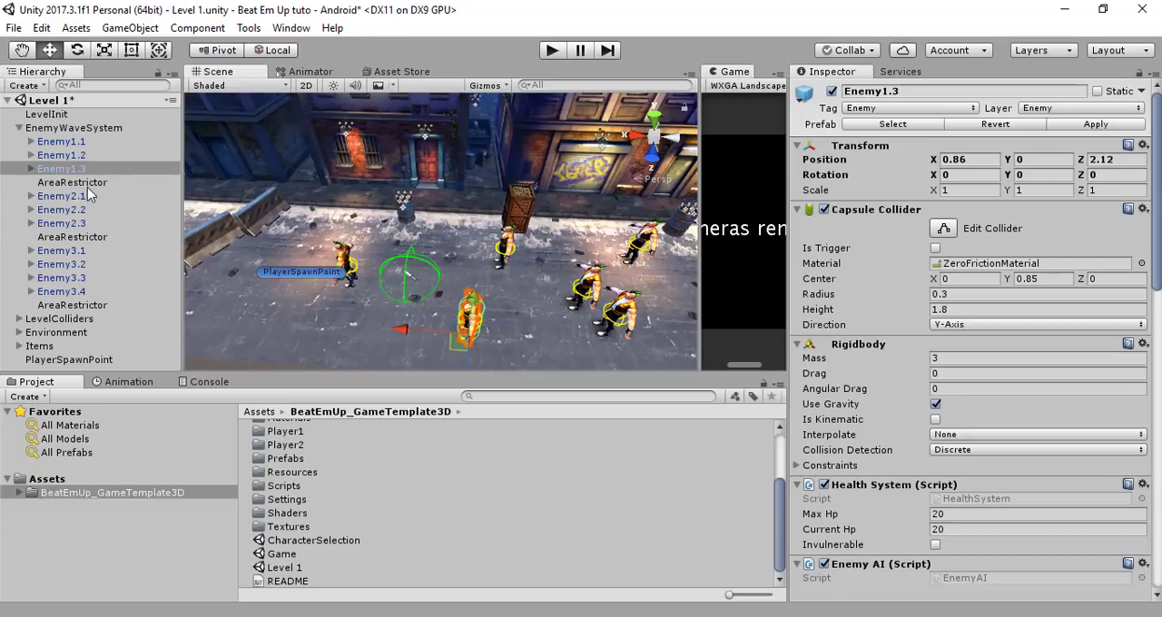
Collapse Wave1 in EnemyWaveSystem and examine Wave2's name, area collider and enemy list
left_click(78, 128)
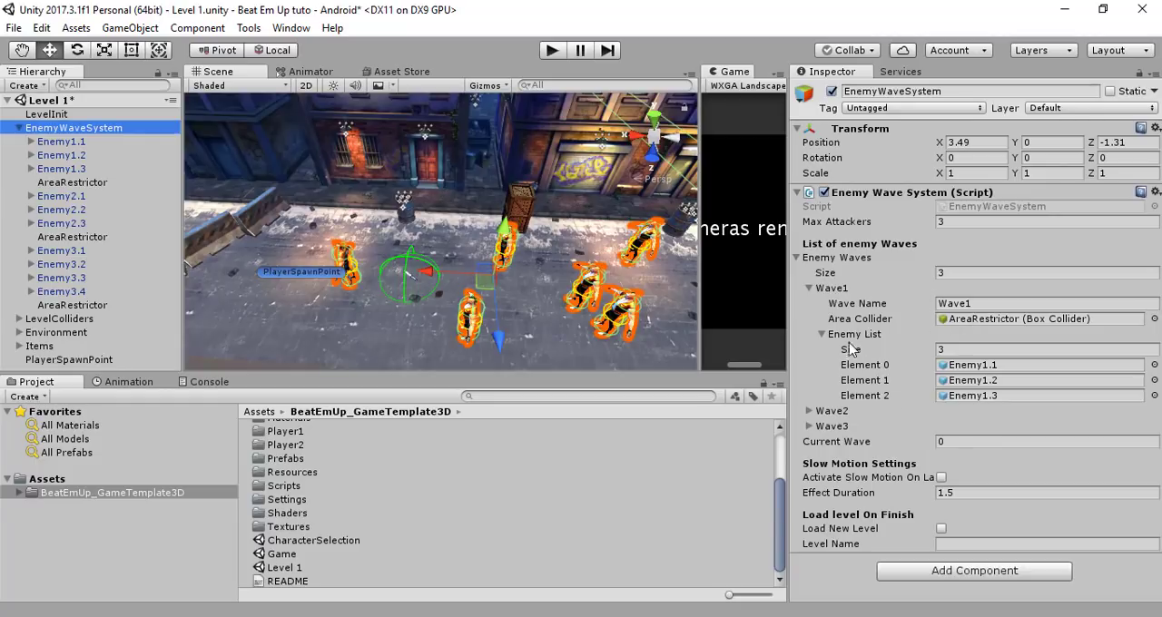
left_click(823, 335)
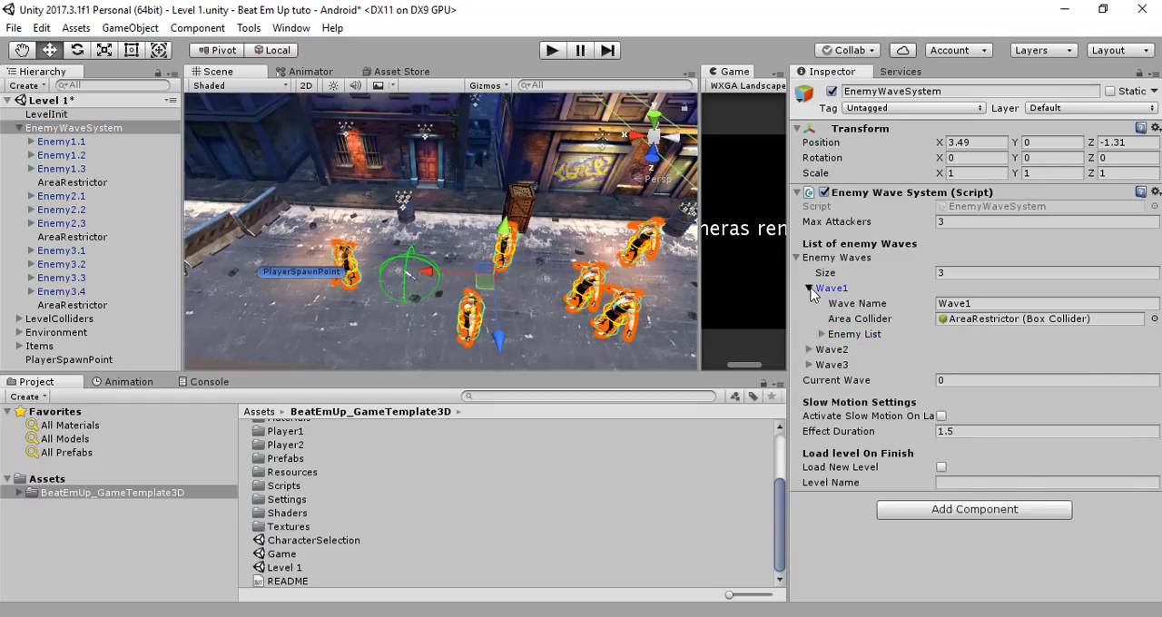
left_click(809, 288)
left_click(809, 303)
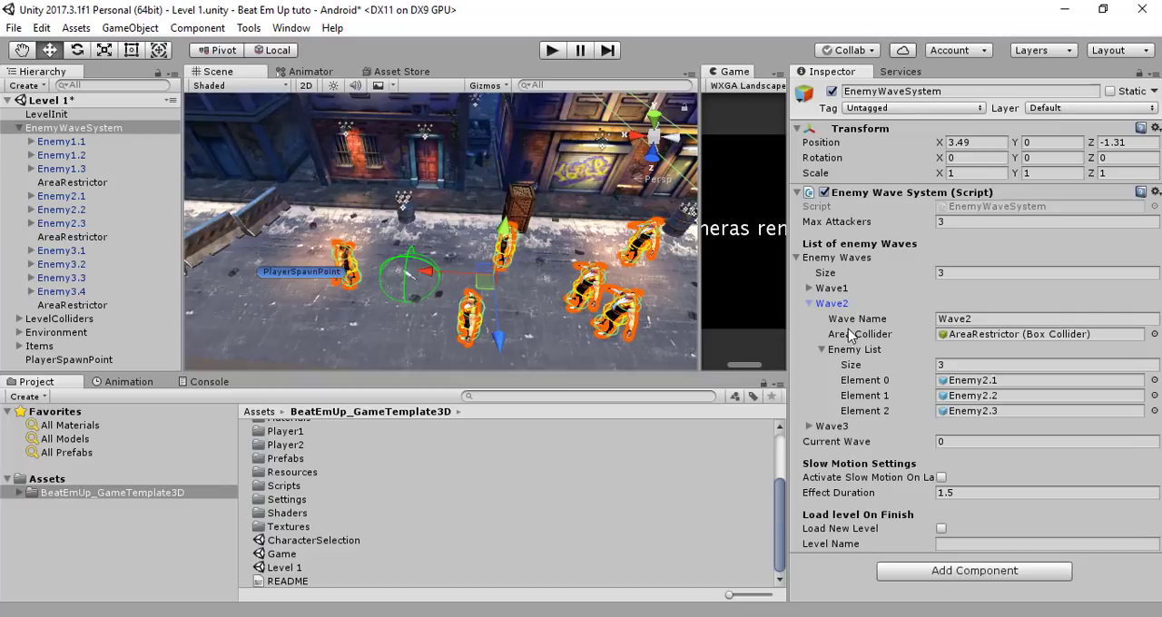
left_click(959, 320)
left_click(970, 335)
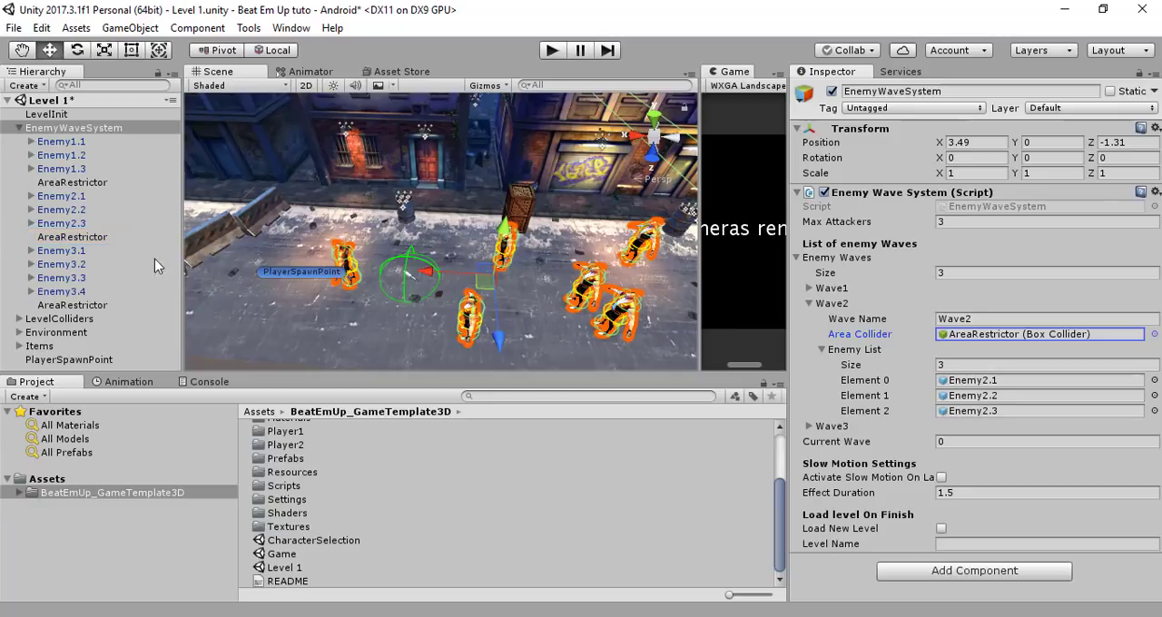
Duplicate Enemy2.3 within EnemyWaveSystem and rename the copy Enemy2.4
left_click(62, 224)
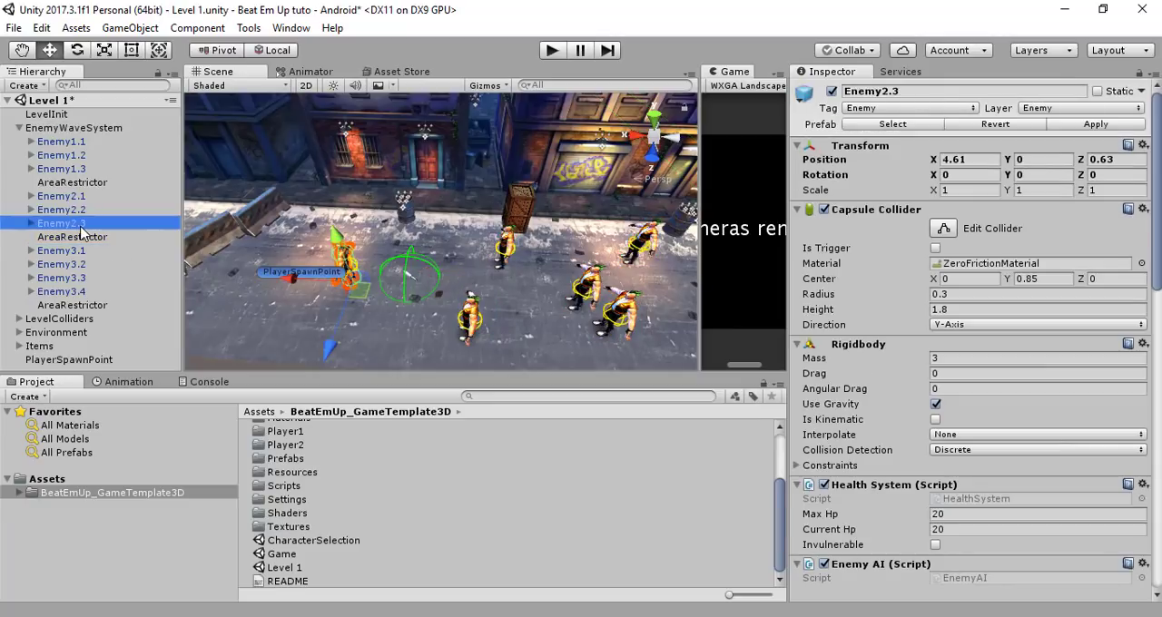
key("ctrl+d")
left_click_drag(102, 318, 87, 233)
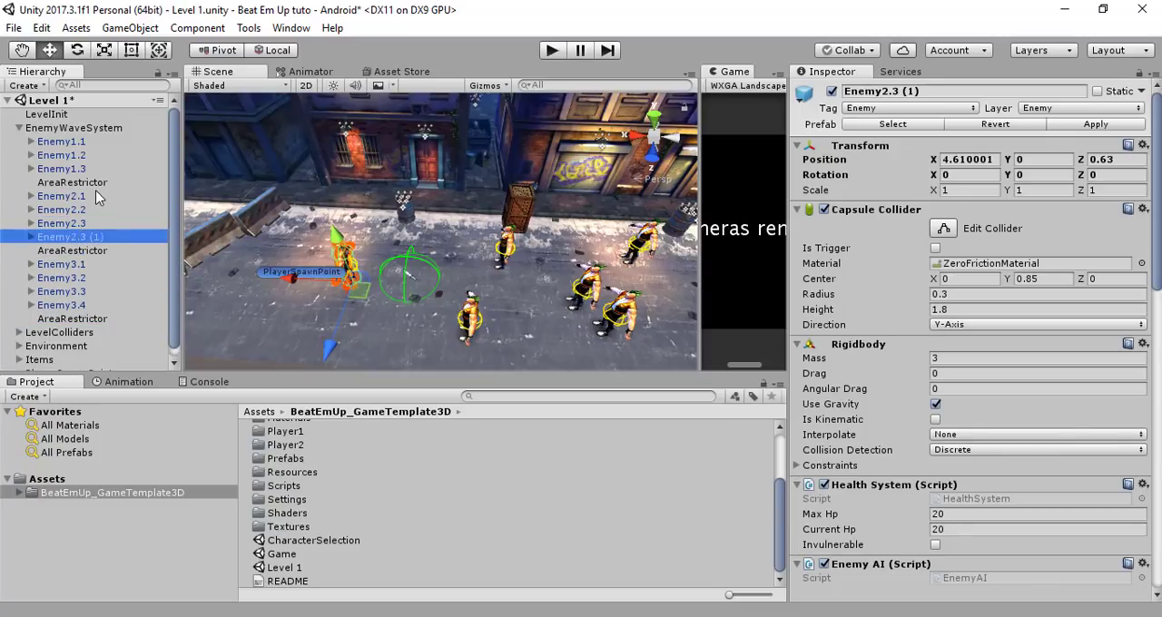
left_click(115, 238)
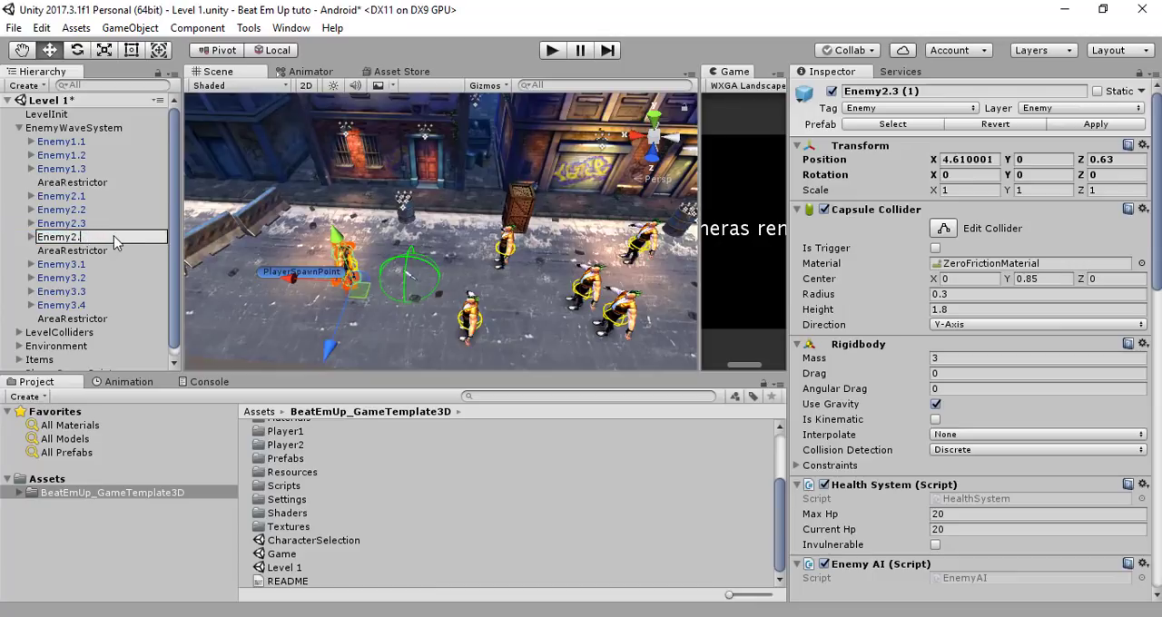
type("Enemy2.4")
key("Return")
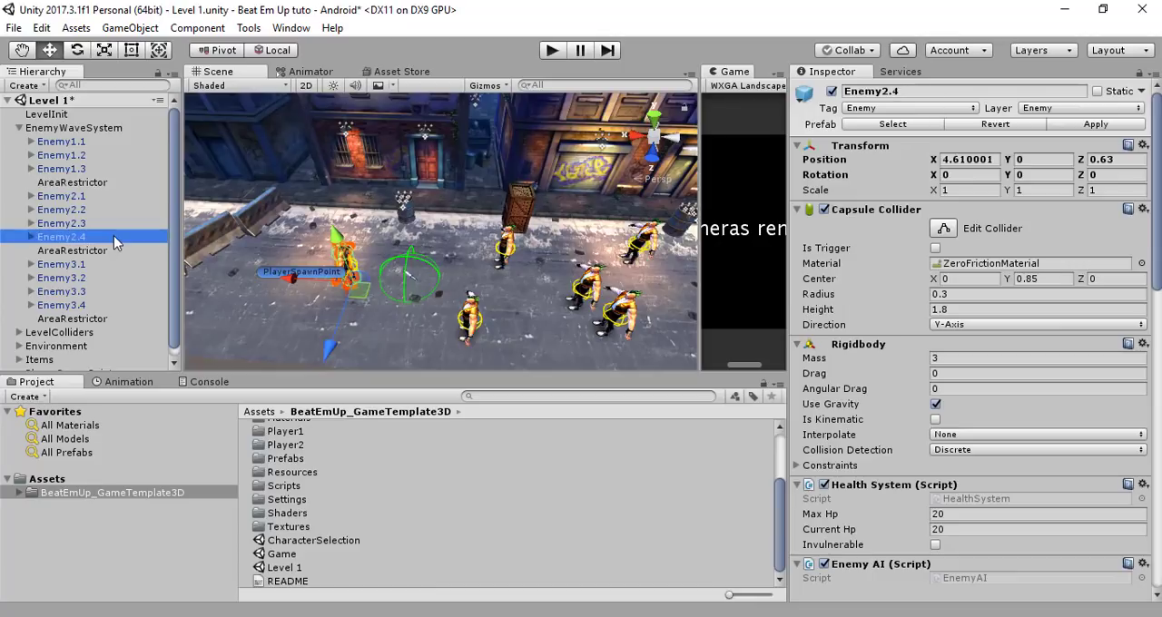
Set the size of Wave2's Enemy List to 4 and assign Enemy2.4 to Element 3
left_click(101, 116)
left_click(101, 127)
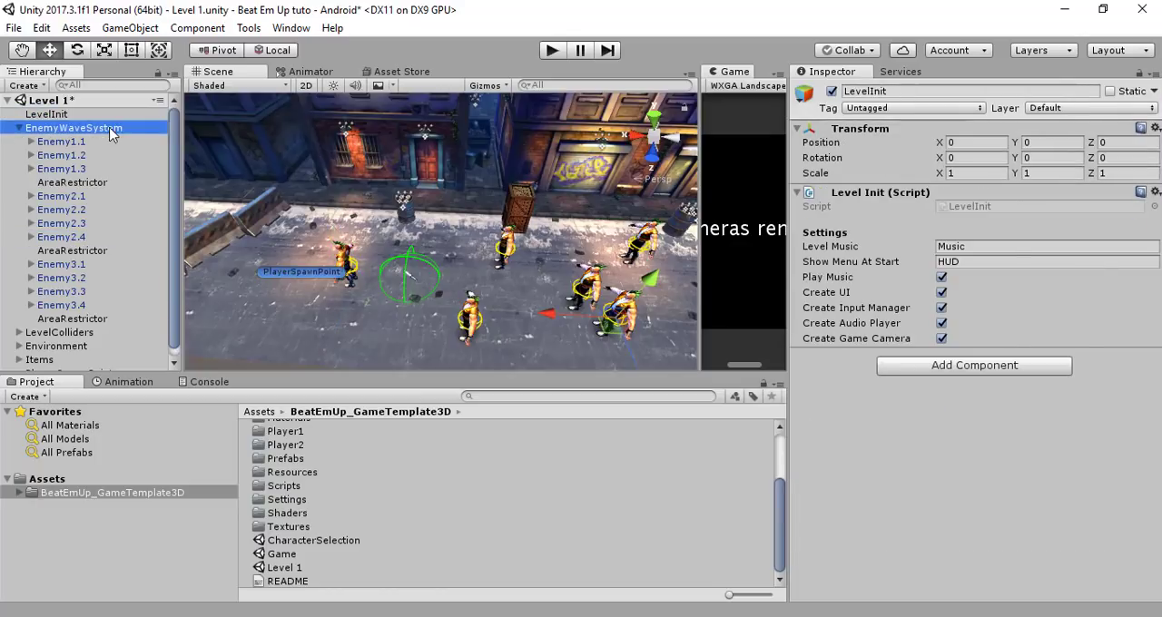
left_click(953, 365)
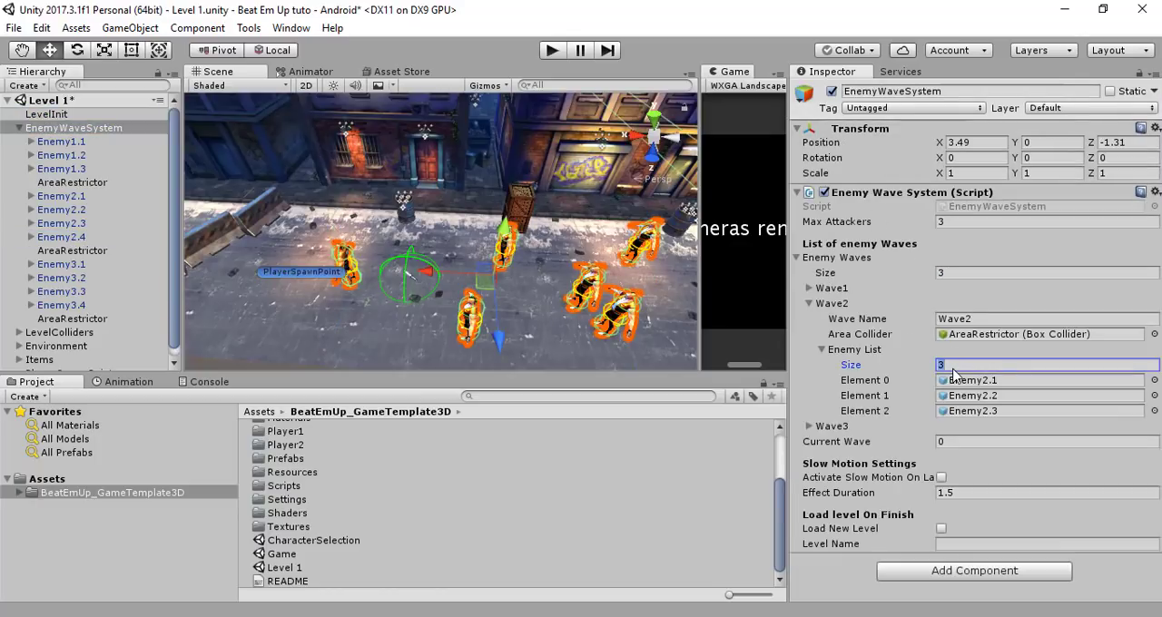
type("4")
key("Return")
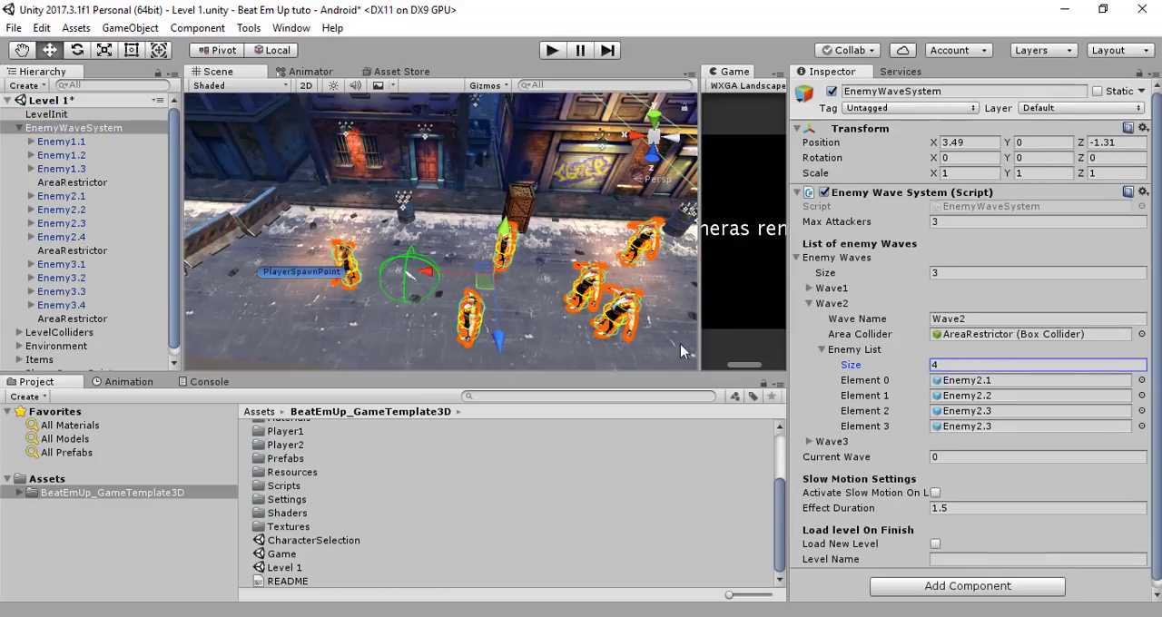
left_click_drag(84, 239, 977, 432)
Collapse Wave2 in EnemyWaveSystem and examine Wave3's name, area collider and enemy list
scroll(938, 352, "down", 1)
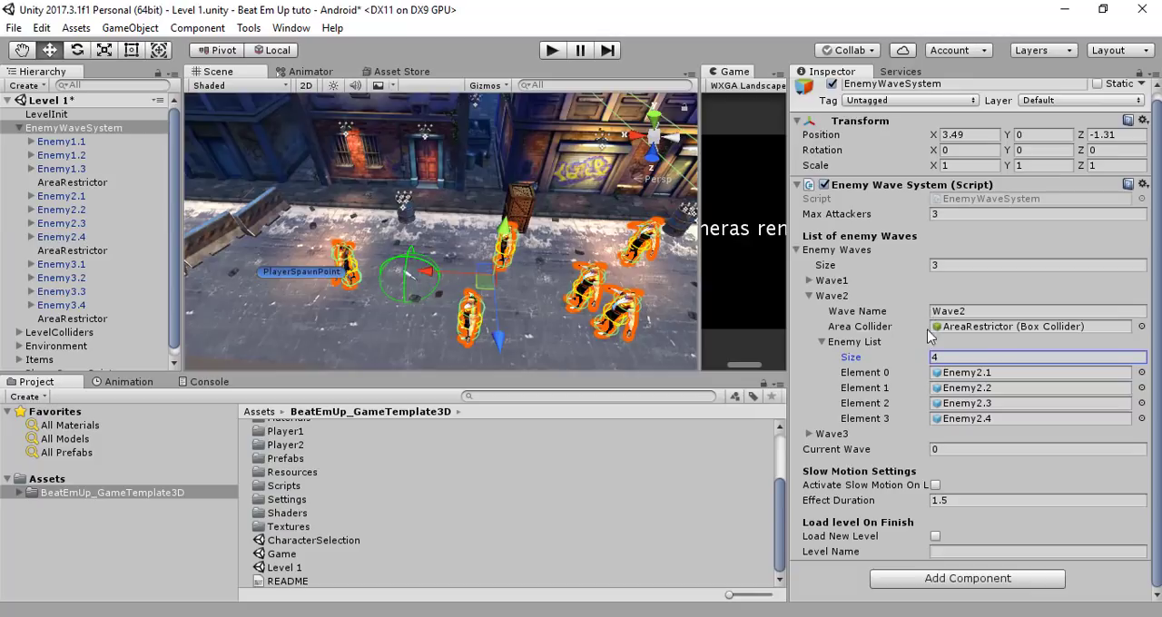
left_click(813, 296)
left_click(822, 319)
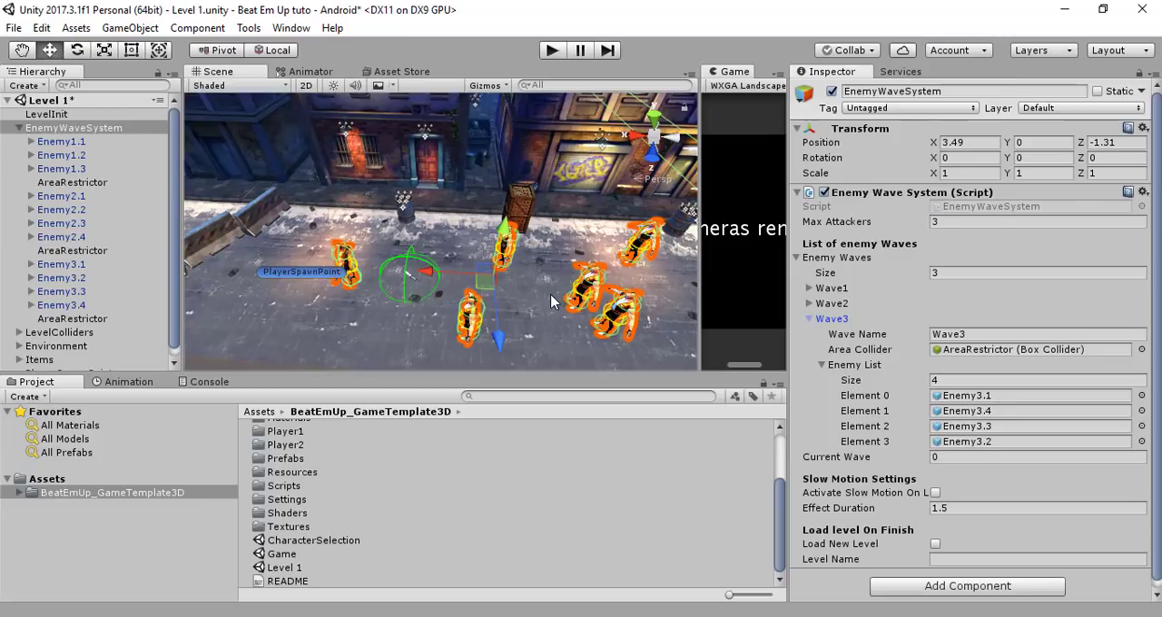
Move Enemy2.4 along the X axis, away from the player spawn point, to about X -5.85 among the other enemies
left_click(102, 238)
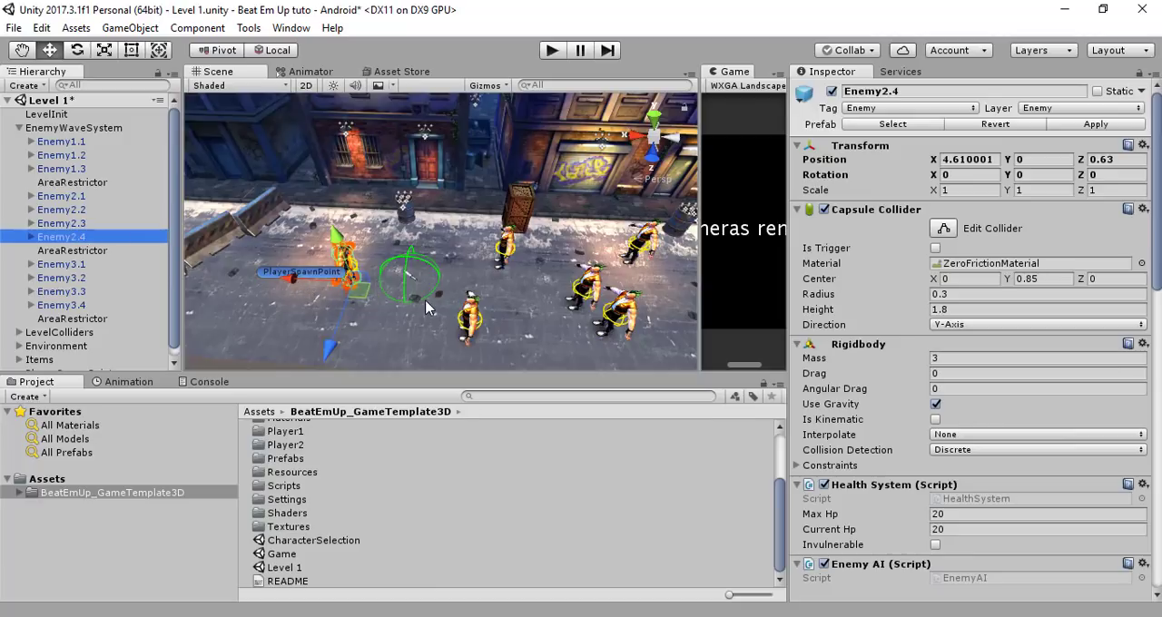
scroll(296, 280, "down", 3)
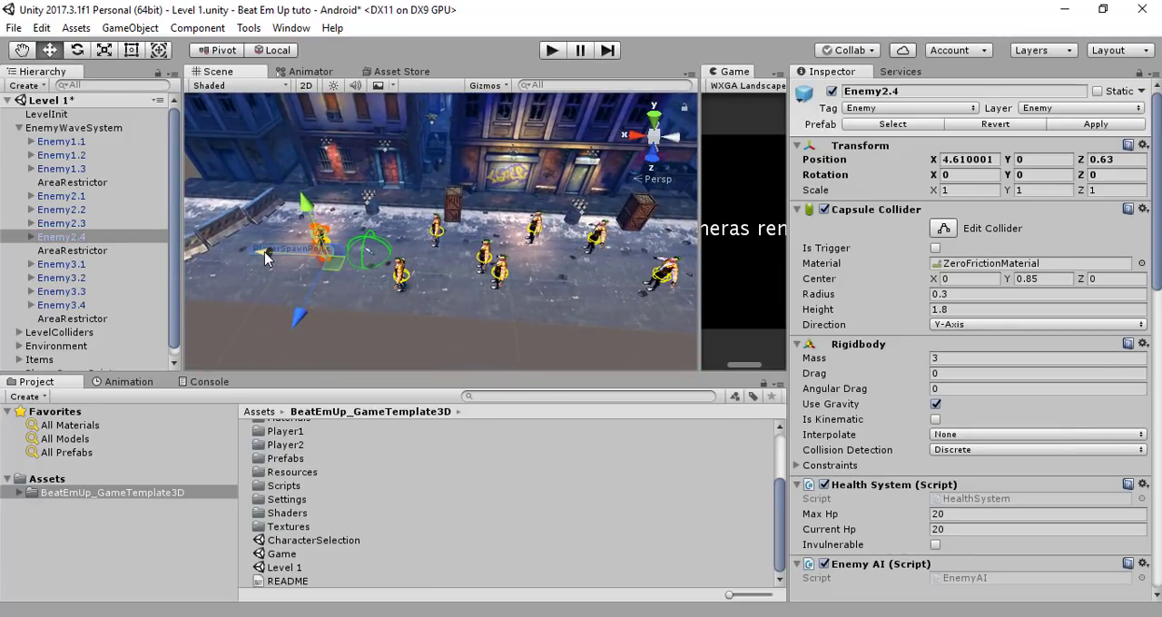
left_click_drag(265, 258, 501, 269)
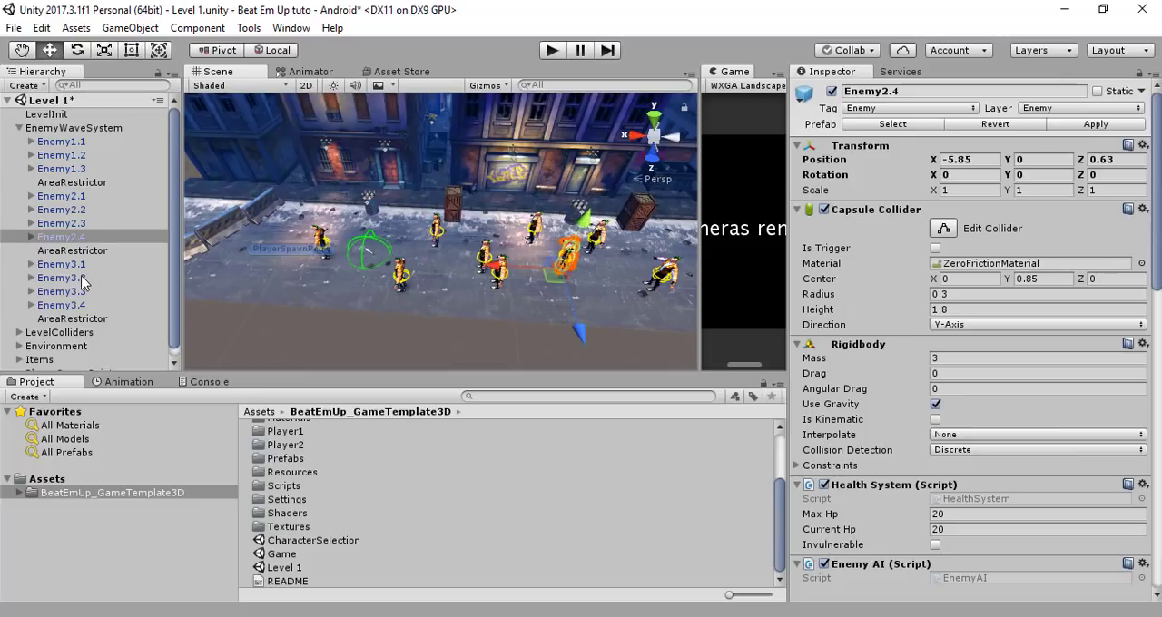
Review the settings of the EnemyWaveSystem and LevelInit objects
scroll(101, 301, "down", 1)
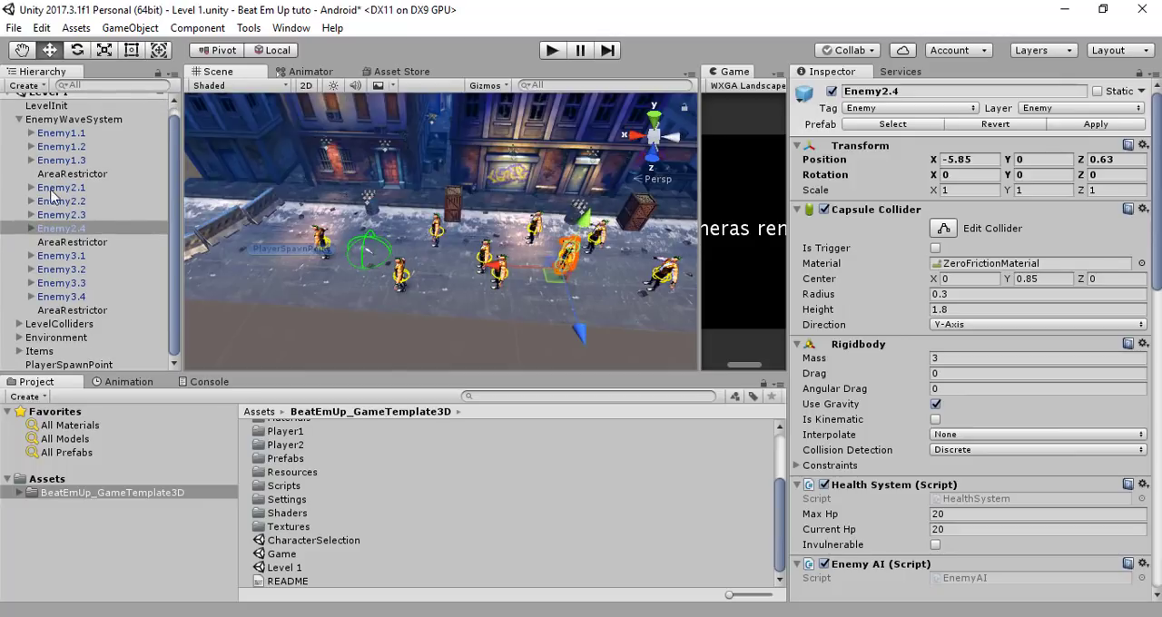
scroll(33, 155, "up", 1)
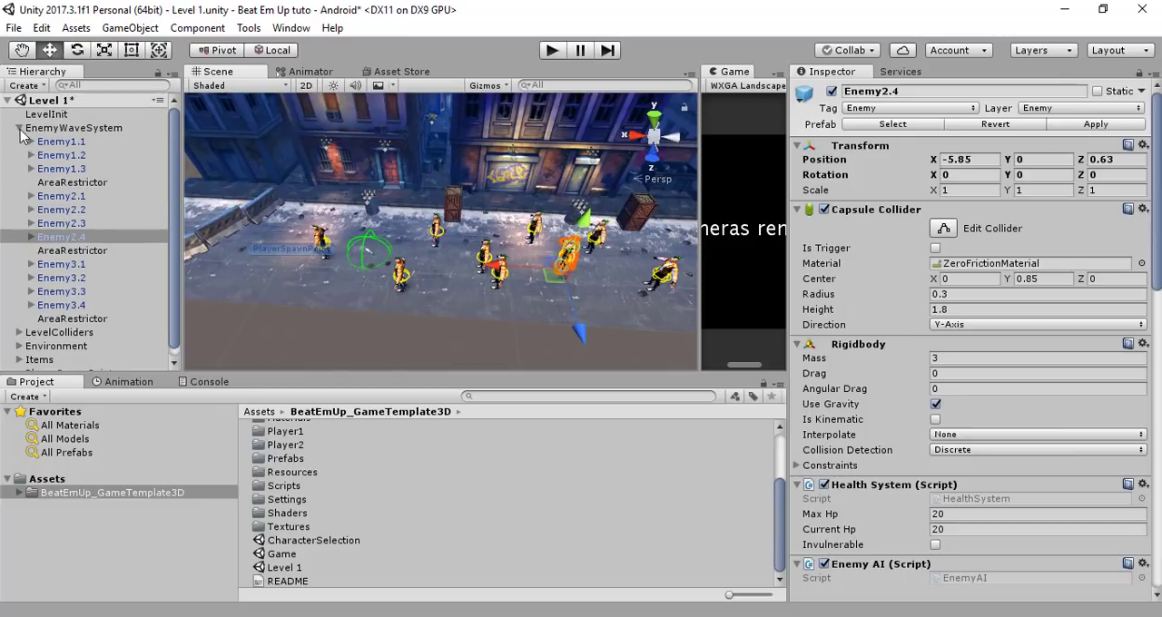
left_click(60, 129)
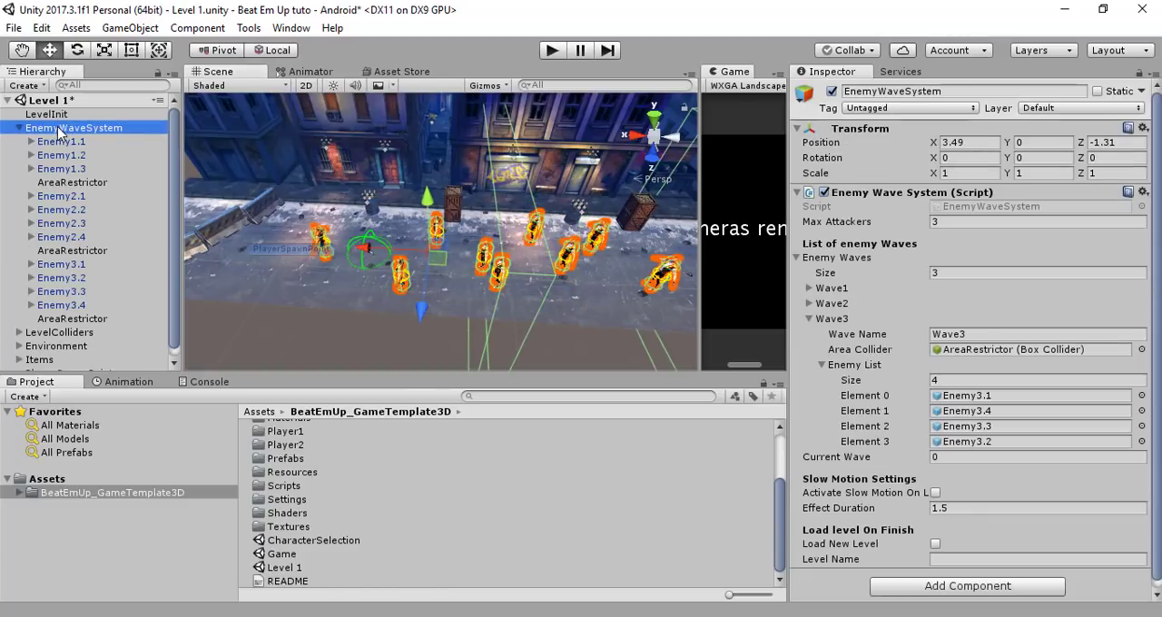
left_click(69, 116)
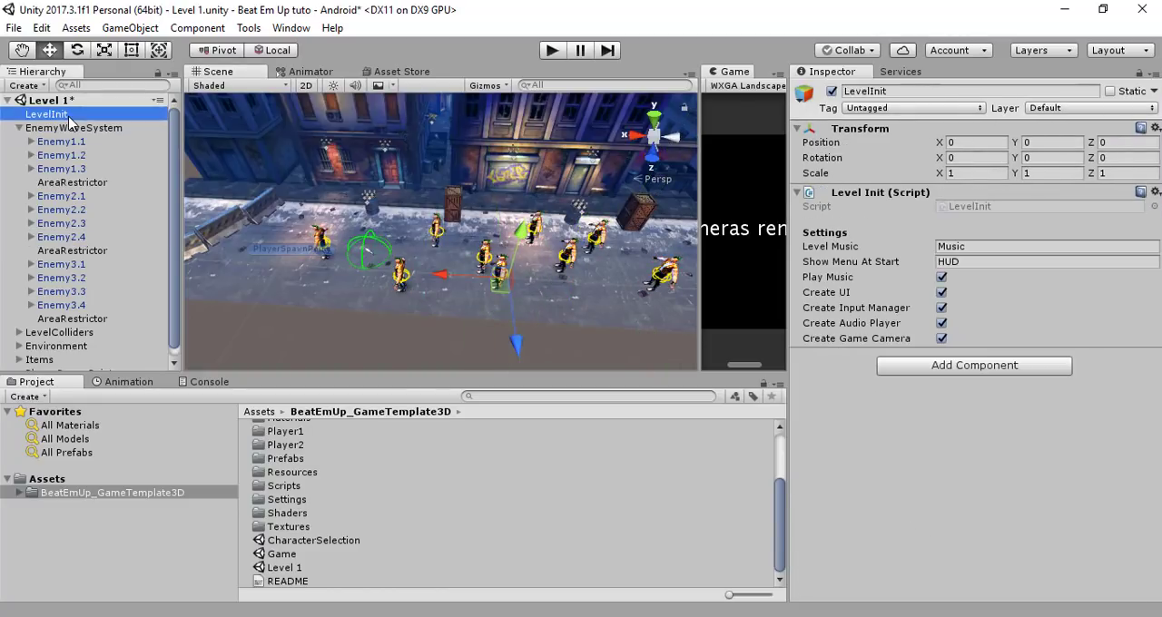
Frame the LevelColliders object and examine from above how its colliders enclose the street
scroll(100, 254, "down", 1)
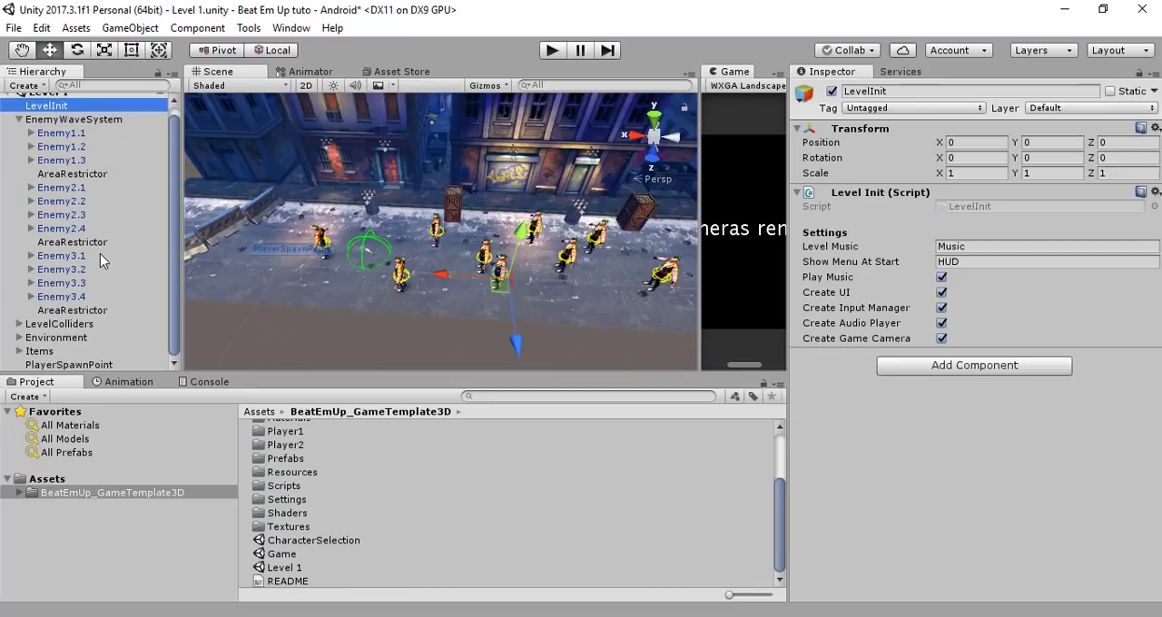
left_click(84, 325)
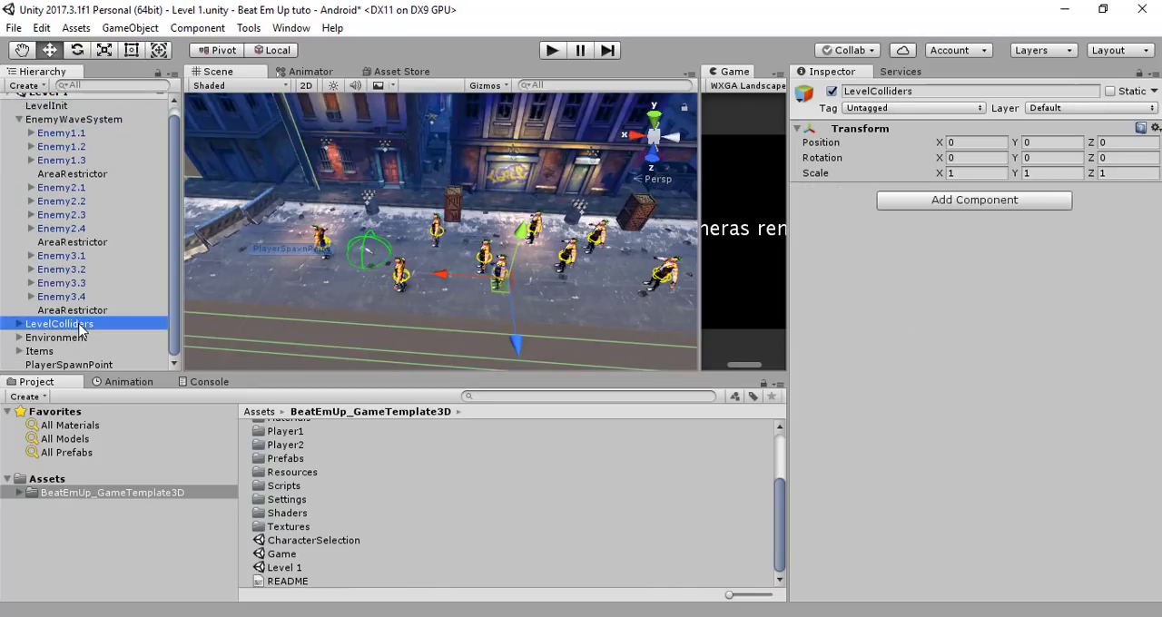
key("f")
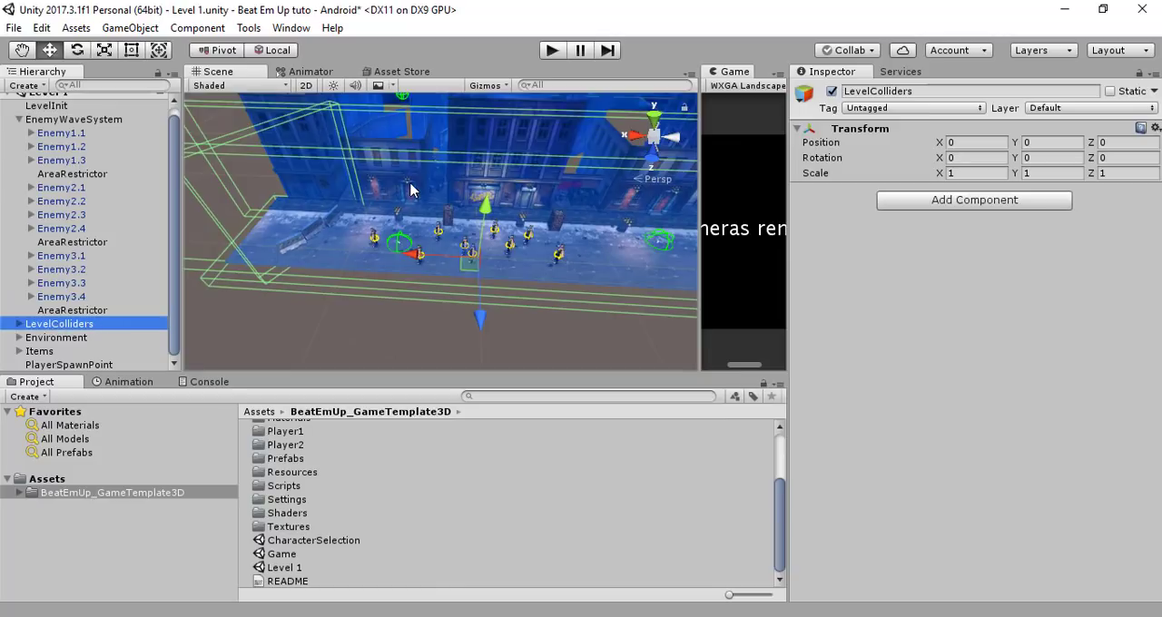
left_click_drag(410, 189, 472, 304, "alt")
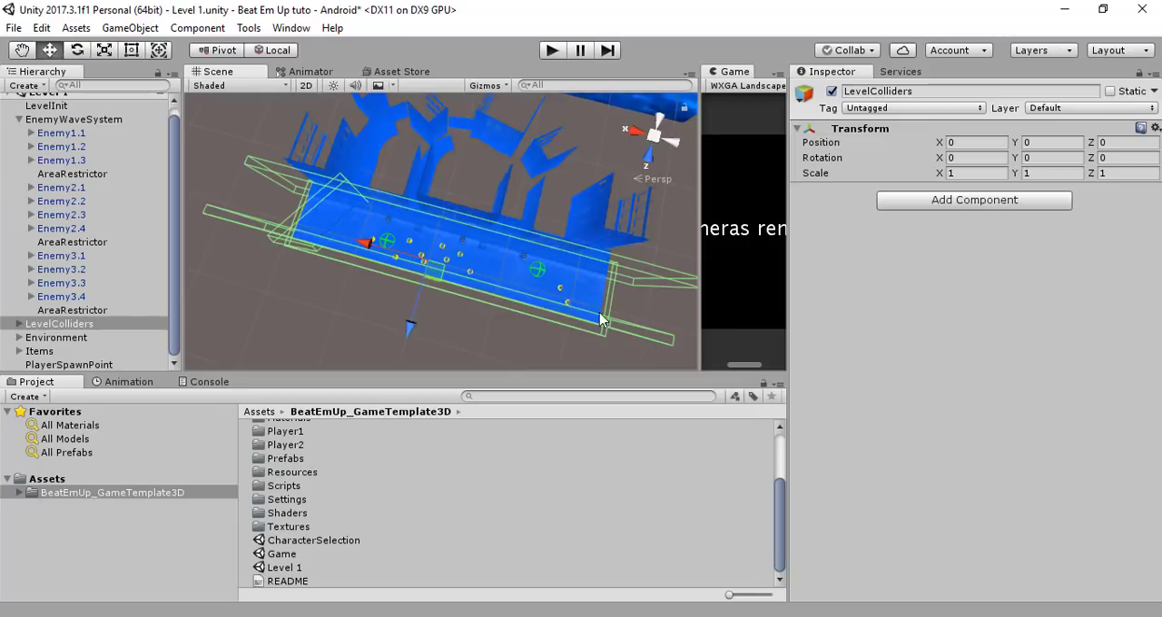
Expand LevelColliders, examine the extents of Collider1, Collider2, Collider3 and Ground, and collapse the group
left_click(17, 325)
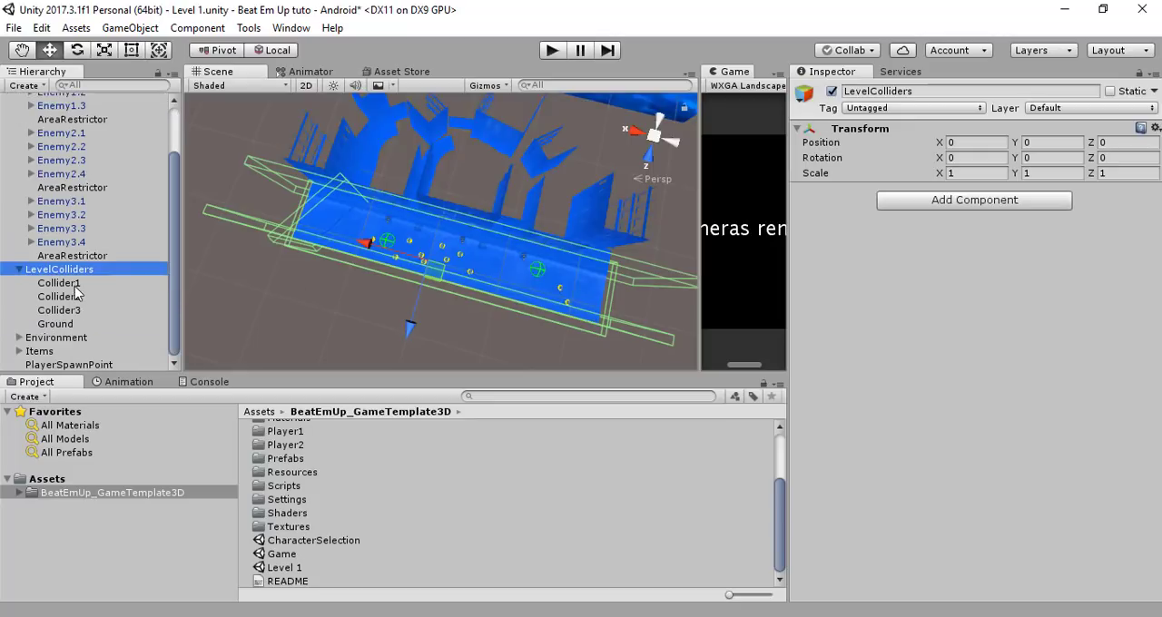
left_click(76, 285)
left_click(78, 299)
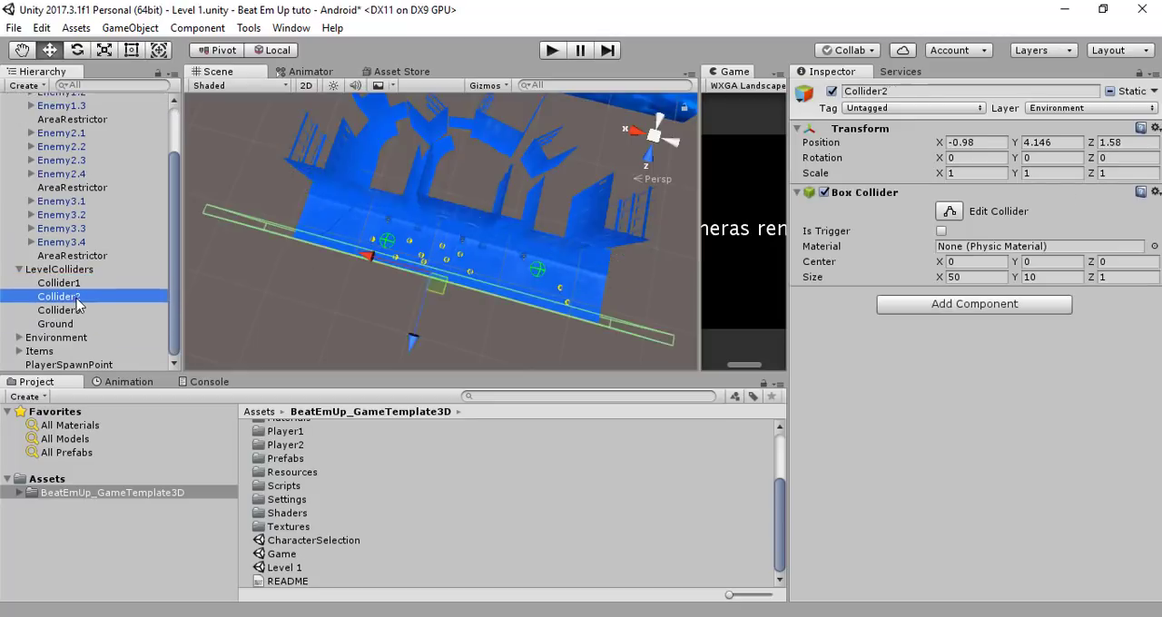
left_click(82, 312)
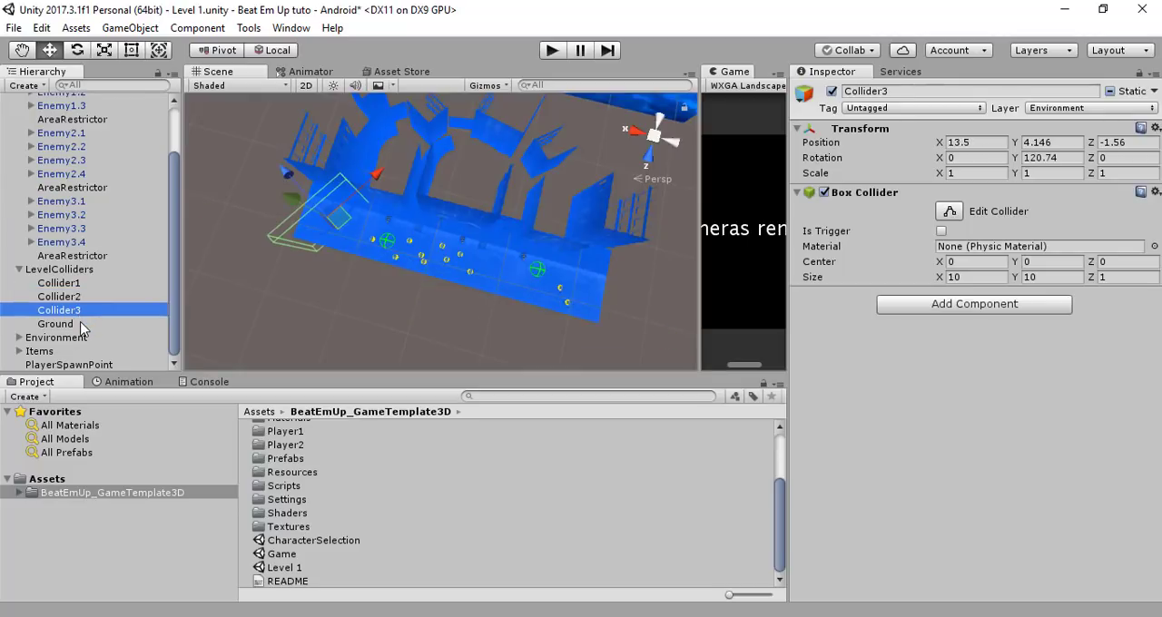
left_click(81, 325)
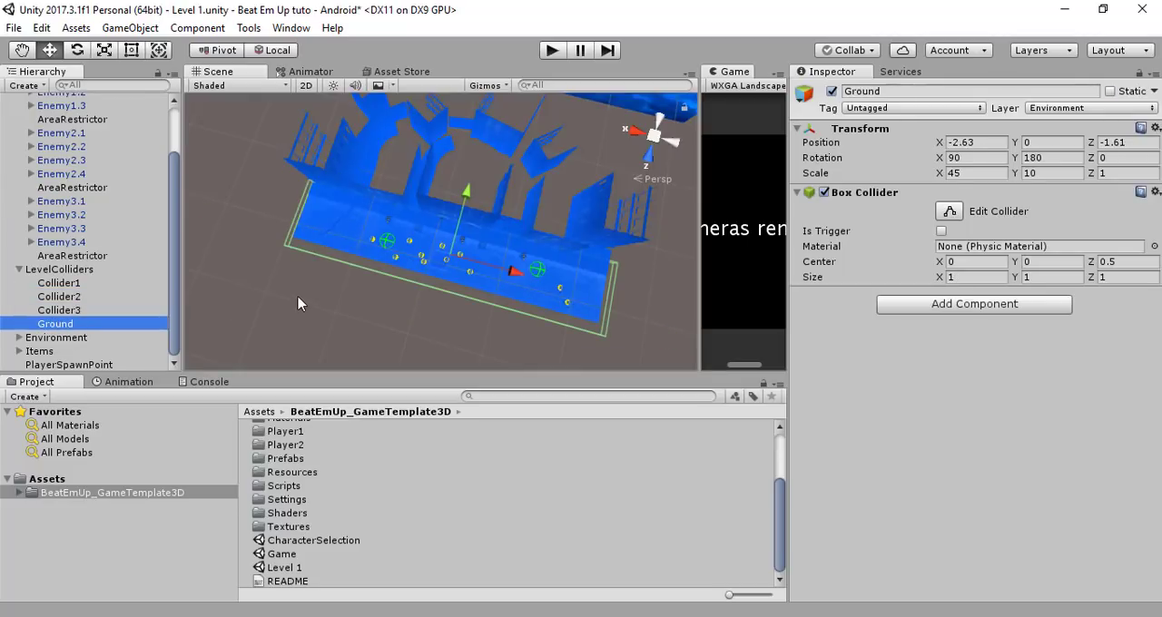
left_click(60, 311)
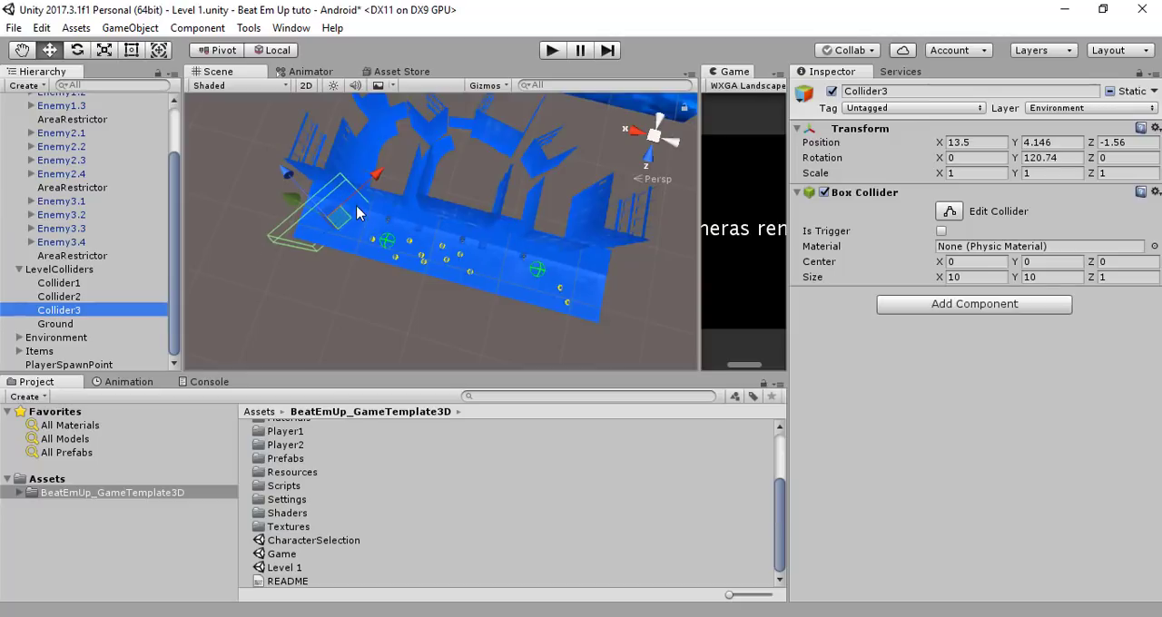
left_click(78, 298)
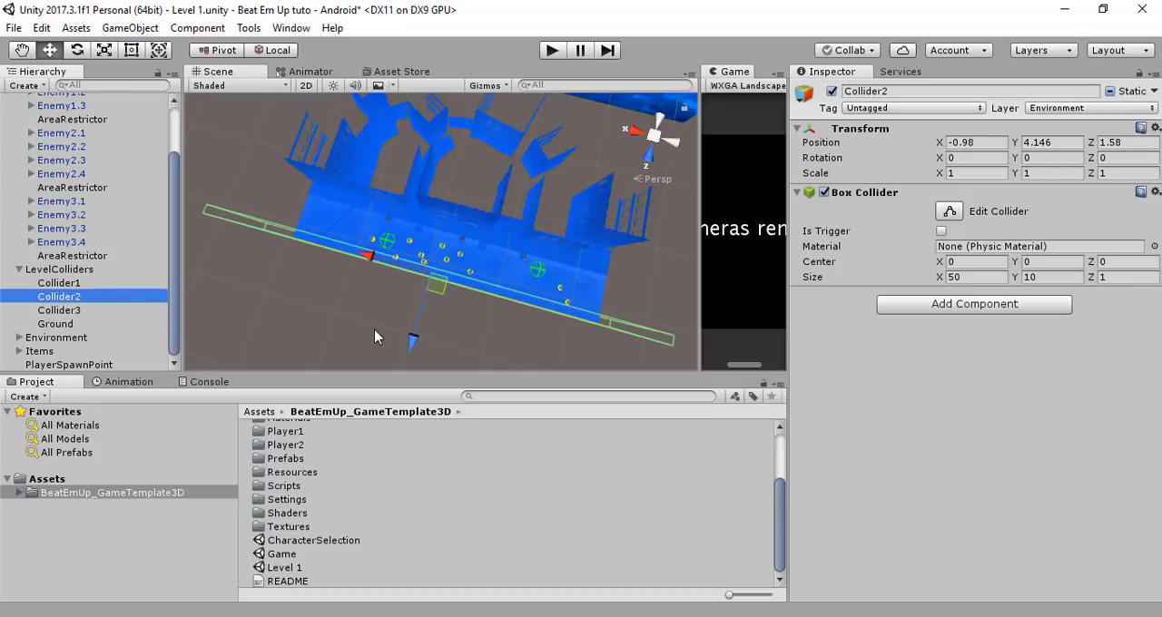
left_click(101, 284)
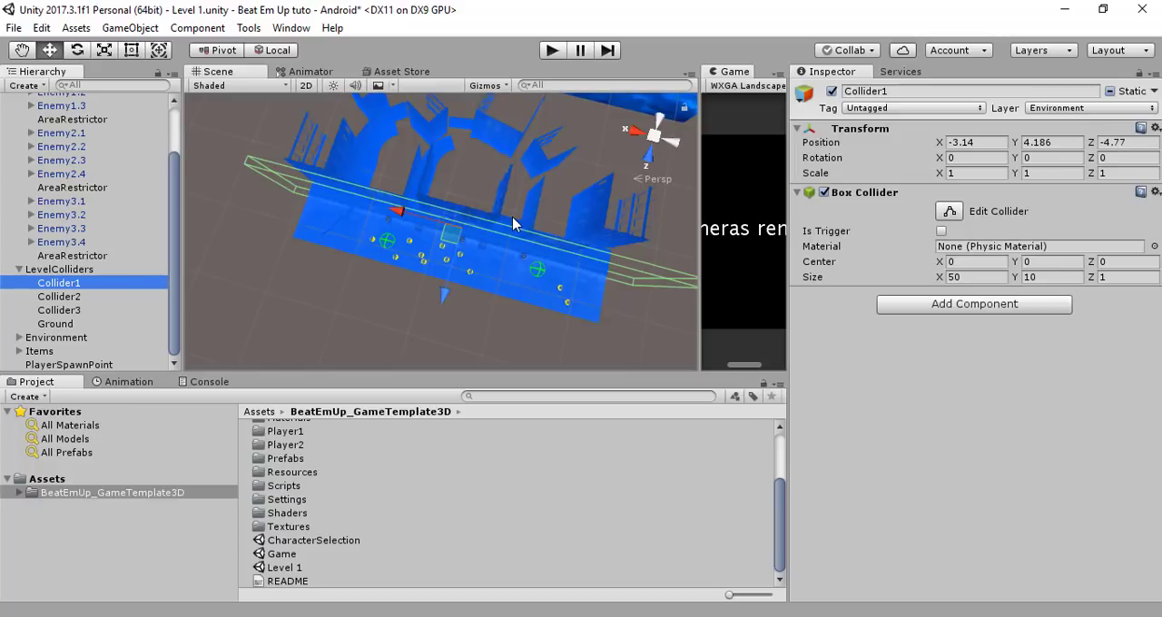
left_click(19, 270)
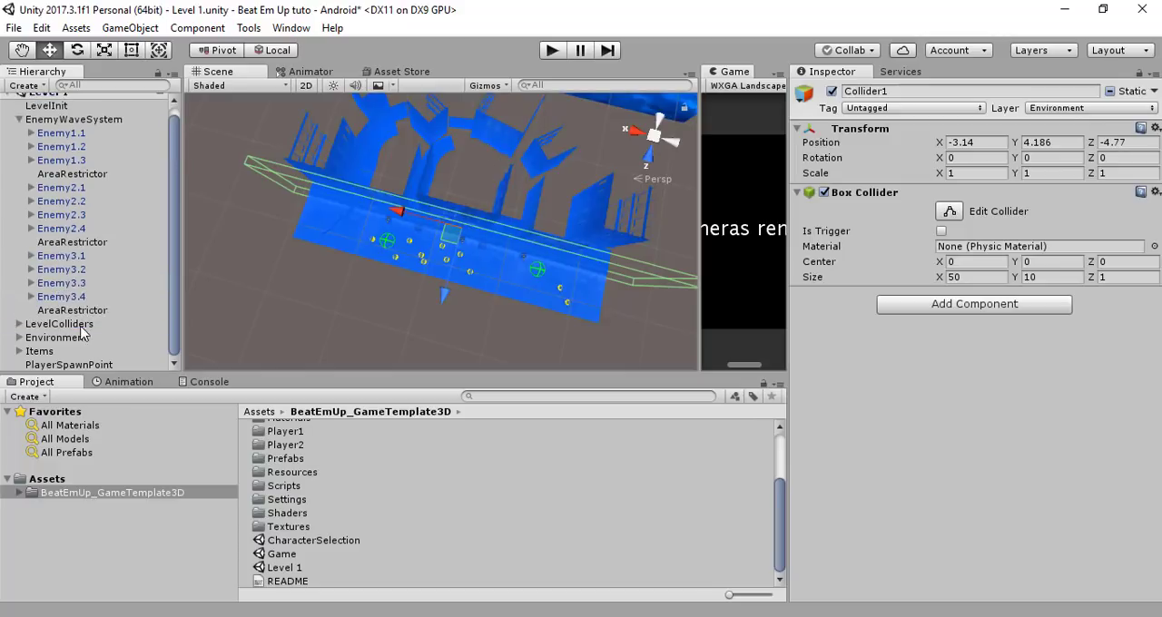
Expand the Environment object and look through its buildings, pavement, barriers and other scenery children
left_click(62, 338)
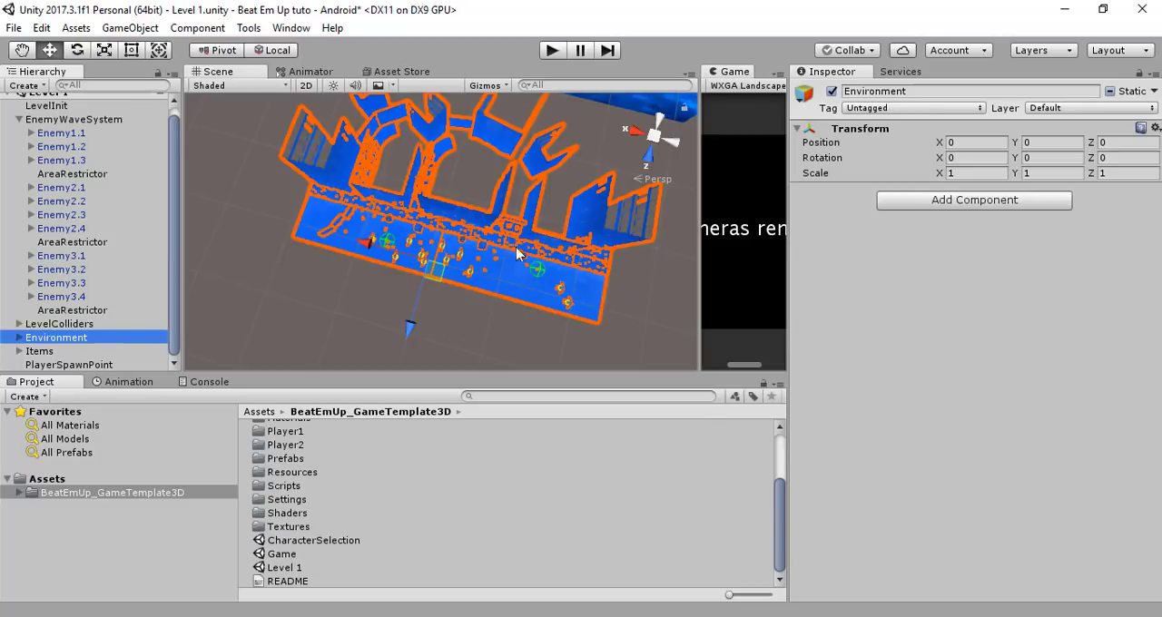
left_click(19, 337)
scroll(98, 309, "down", 6)
scroll(98, 290, "up", 3)
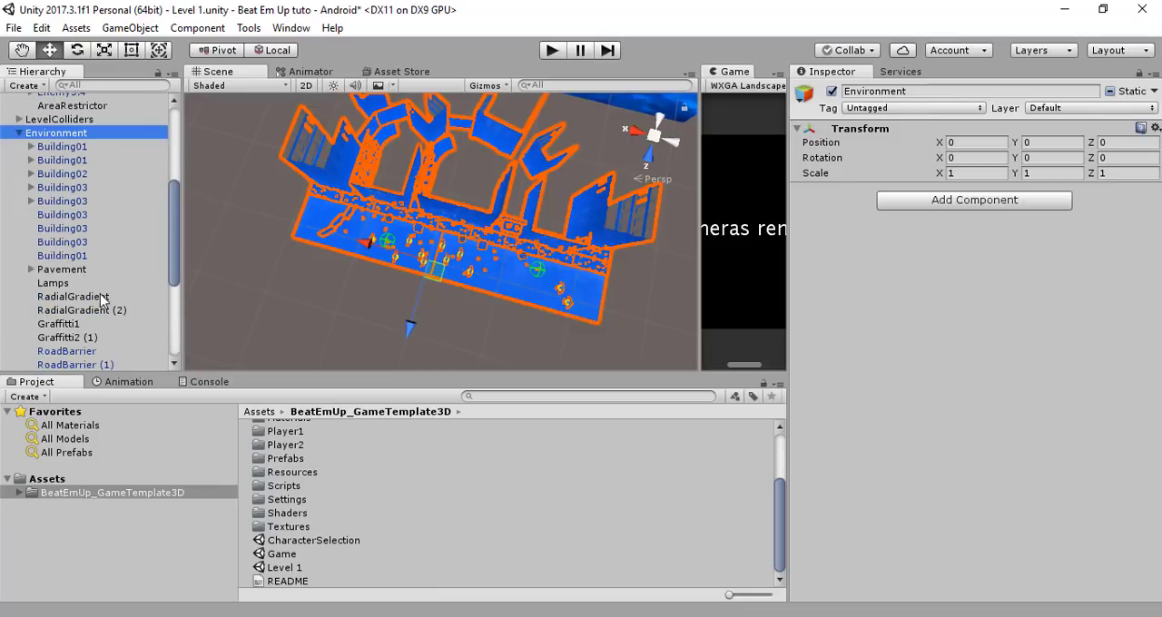
scroll(98, 285, "down", 3)
scroll(112, 300, "down", 6)
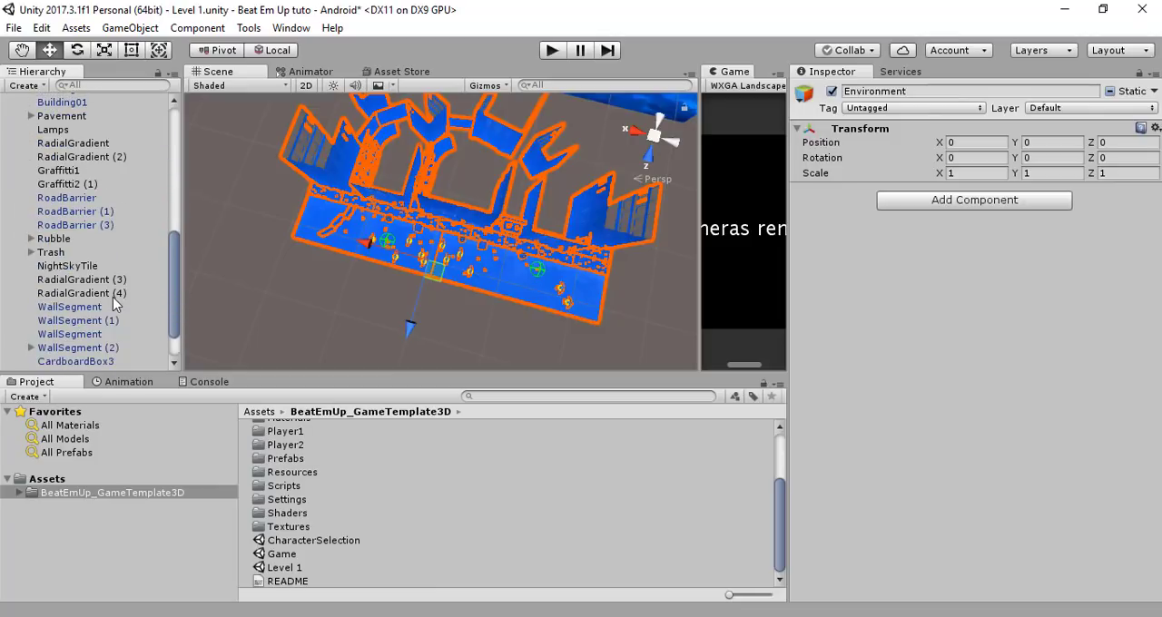
Focus on the Trash group under Environment and inspect its dumpster and bags in the street up close
left_click(70, 256)
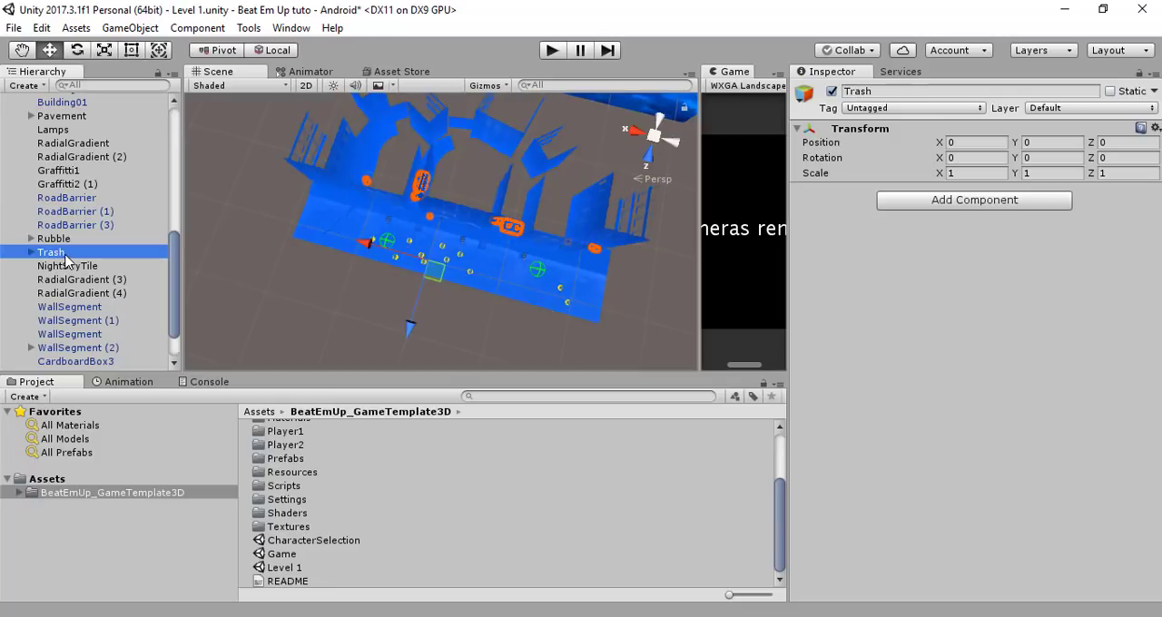
double_click(65, 257)
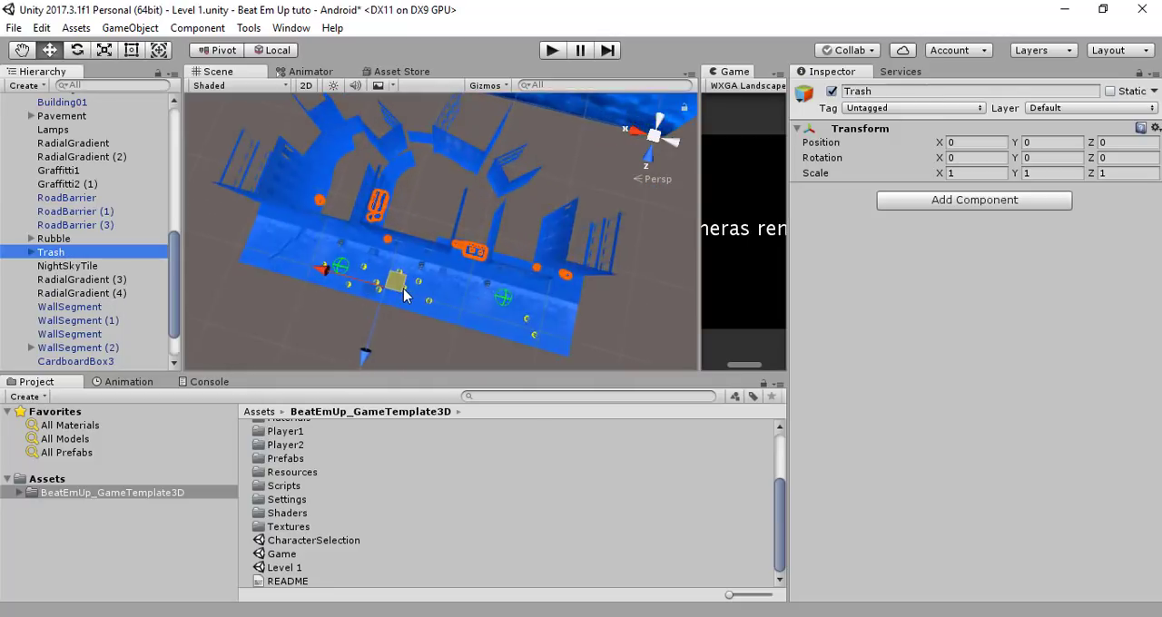
scroll(404, 295, "up", 10)
middle_click_drag(518, 300, 392, 186)
right_click_drag(424, 311, 458, 108)
middle_click_drag(424, 317, 445, 161)
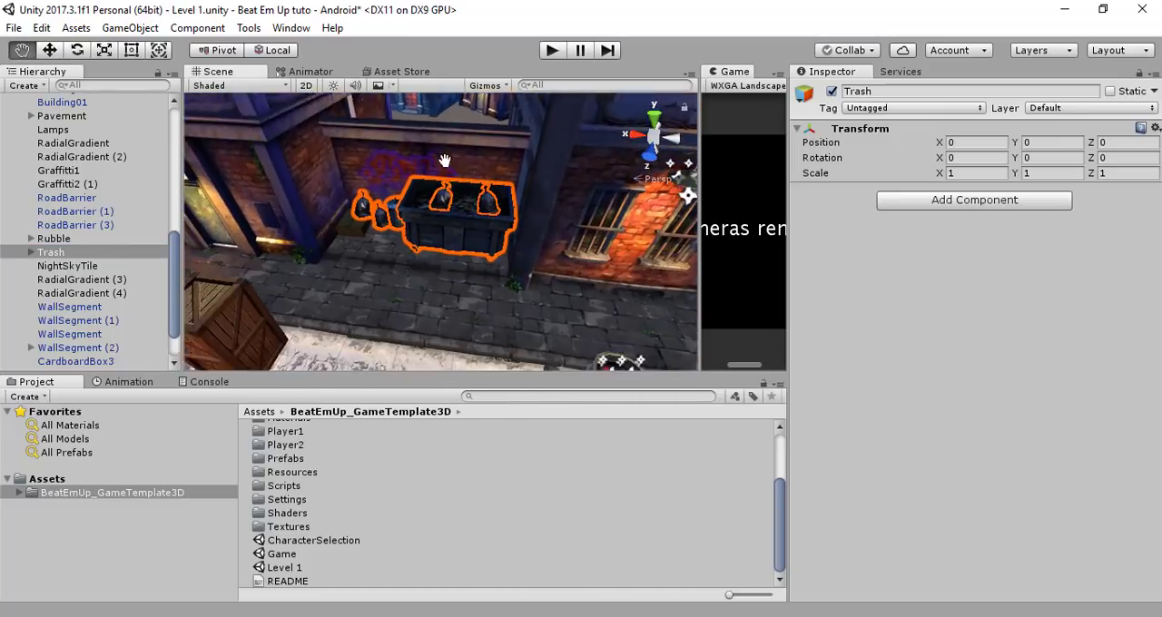
scroll(456, 186, "down", 6)
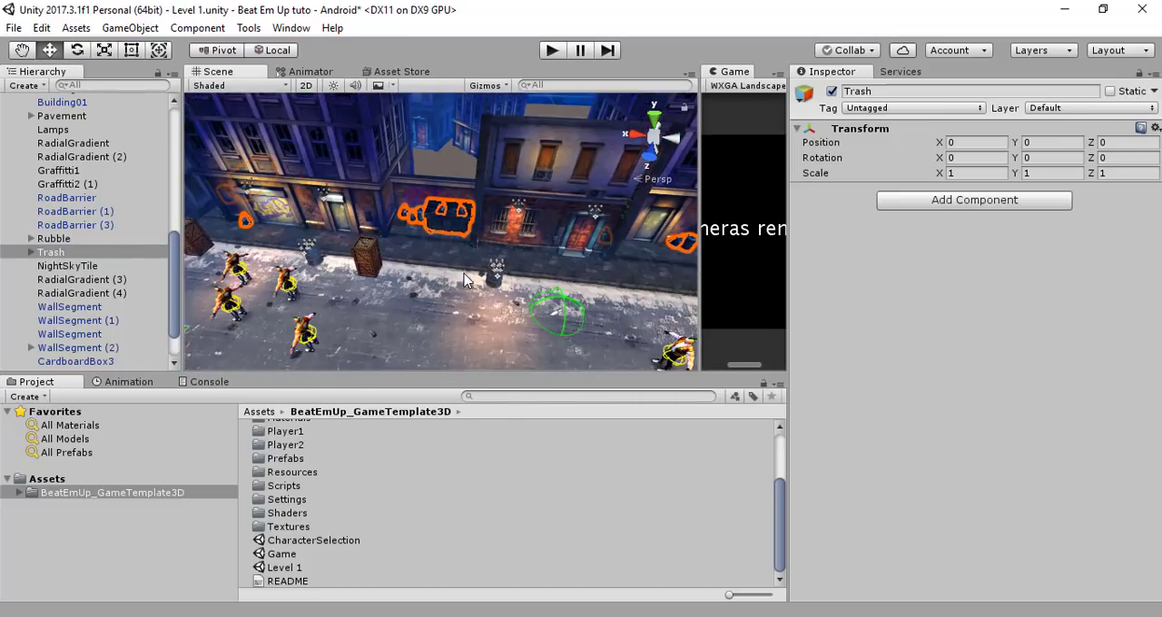
Examine the Effects object at the end of the Environment group and collapse the group
scroll(115, 314, "down", 2)
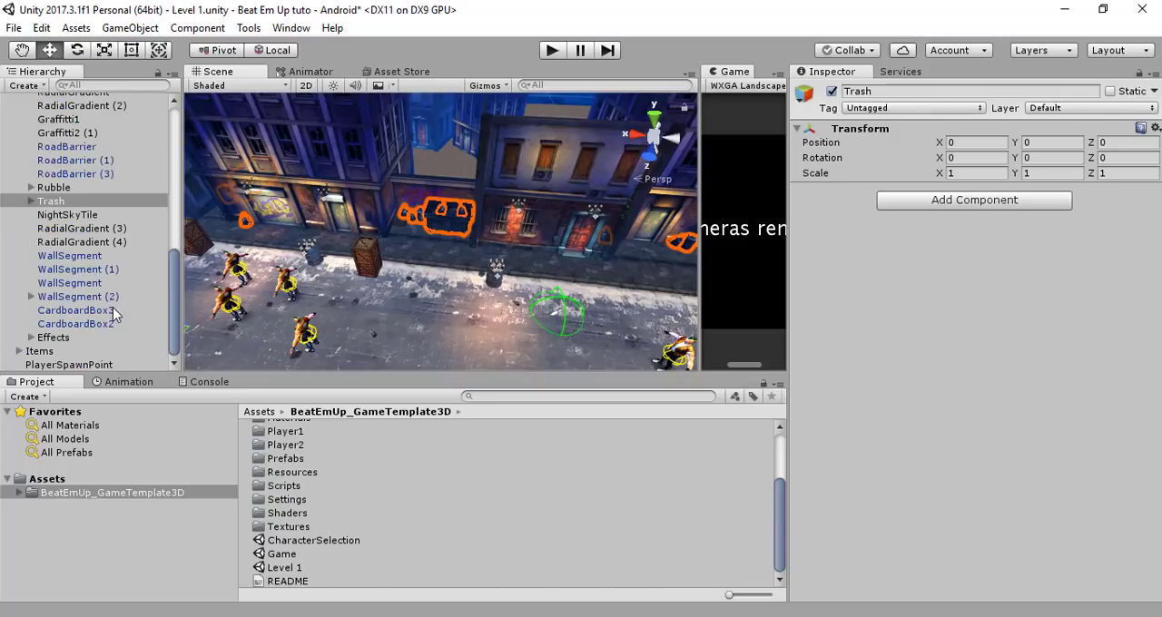
left_click(63, 339)
scroll(98, 276, "up", 6)
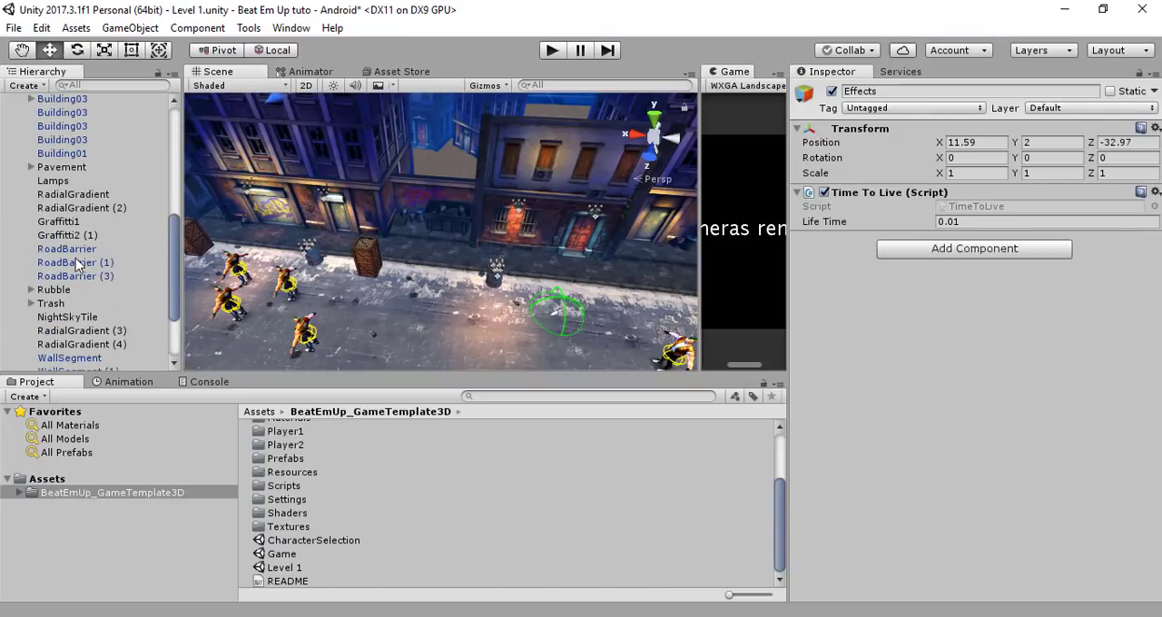
left_click(20, 184)
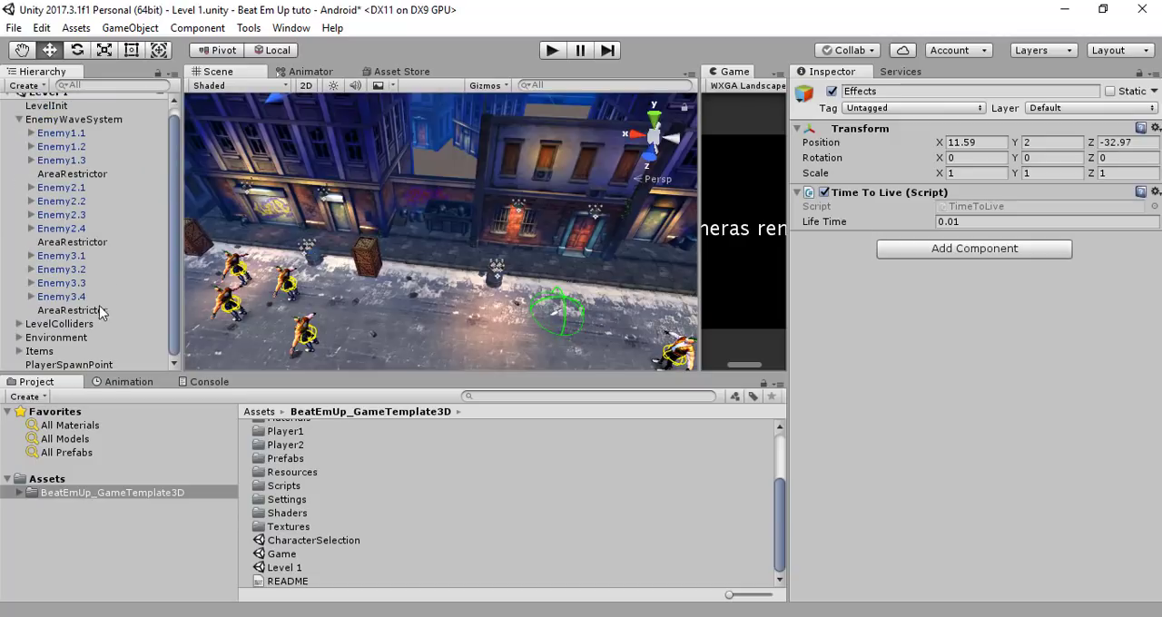
Expand the Items group and look over its drum barrels, pickup knives and wooden crates placed along the street
left_click(55, 352)
key("Right")
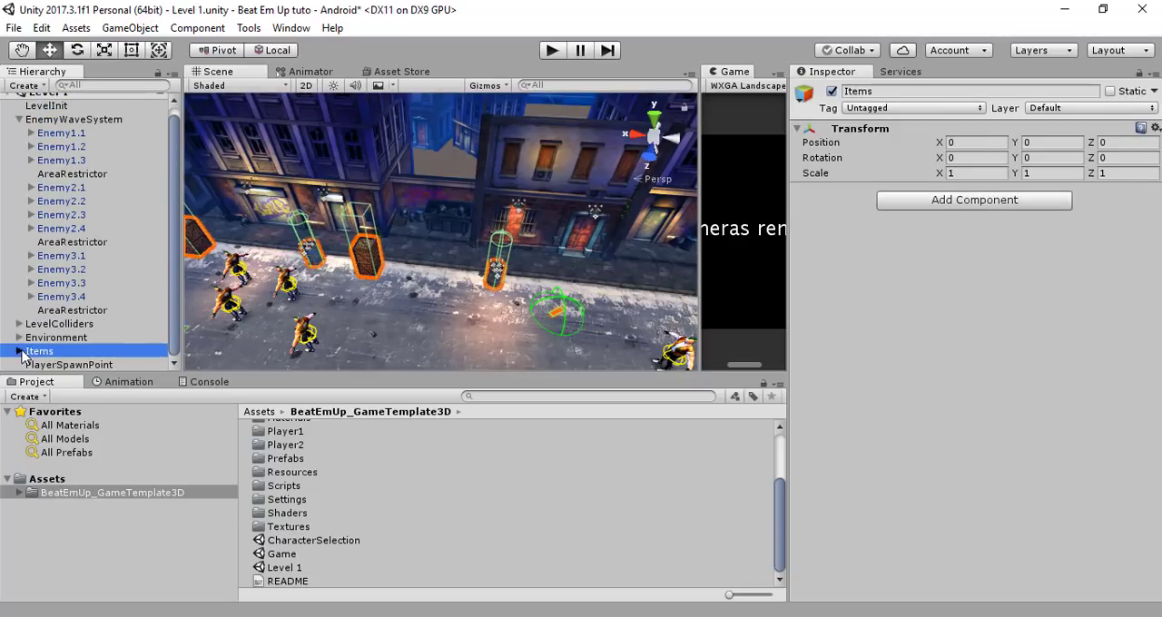
scroll(77, 360, "down", 3)
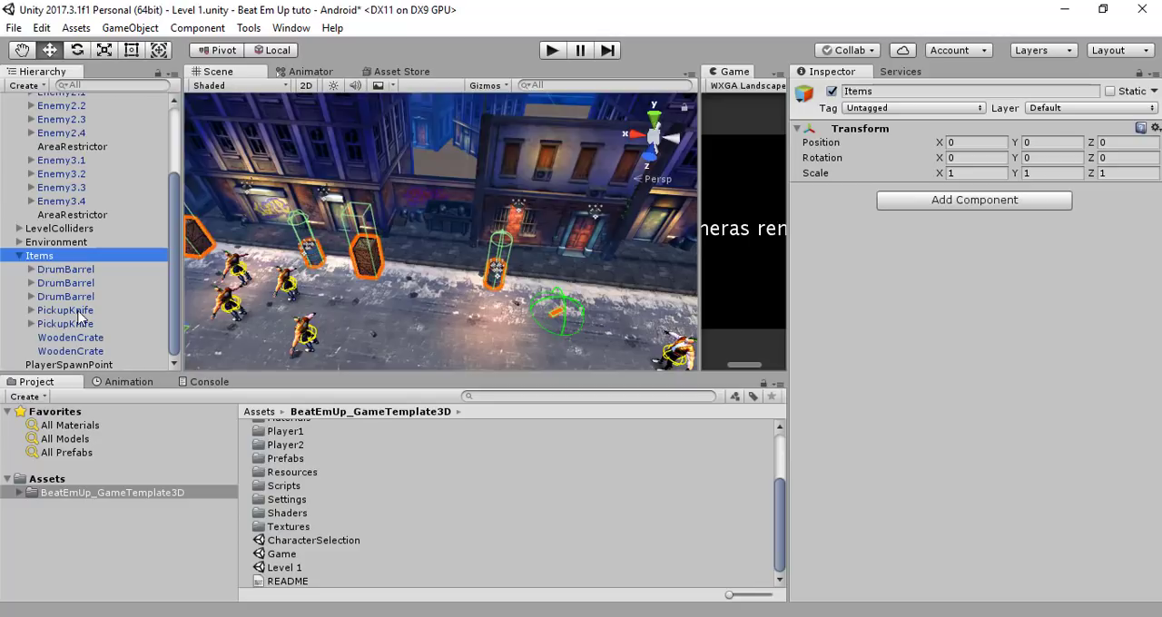
middle_click_drag(332, 311, 557, 269)
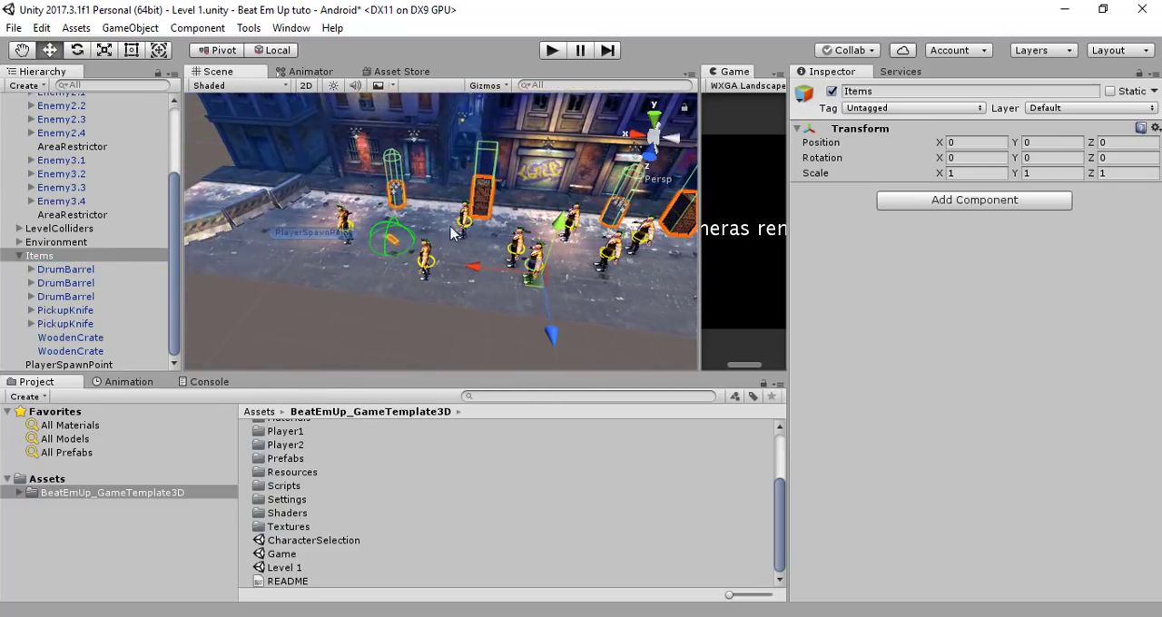
Move the second DrumBarrel away from the pavement into the street, to about X 3.67, Z 0.91
left_click(79, 282)
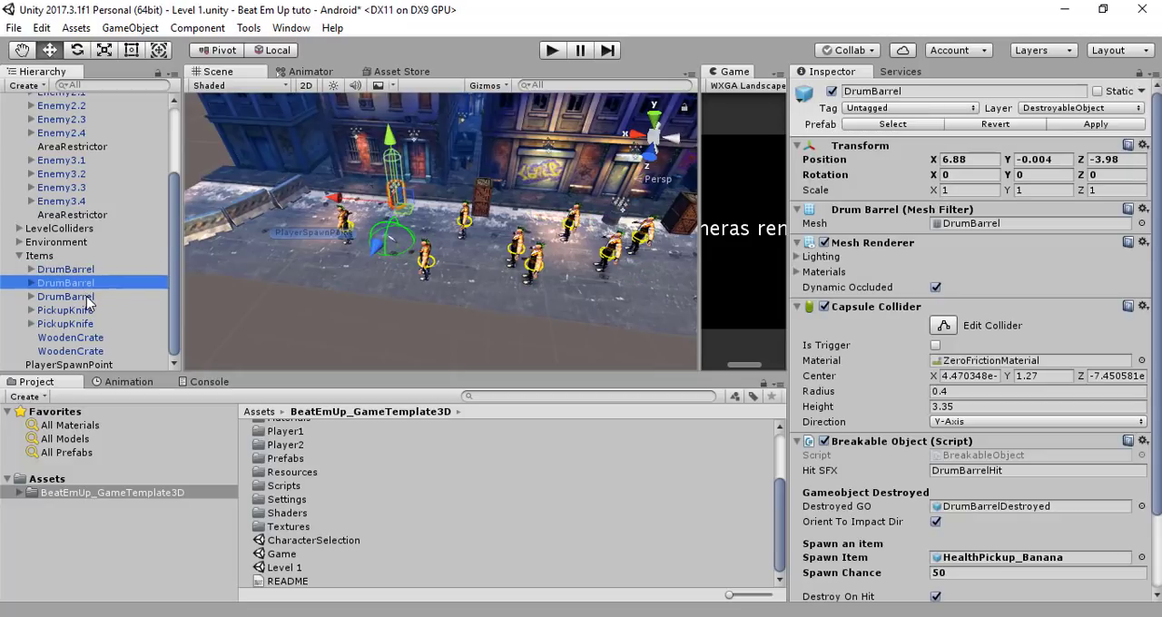
left_click_drag(373, 251, 333, 333)
left_click_drag(311, 265, 378, 280)
left_click(70, 297)
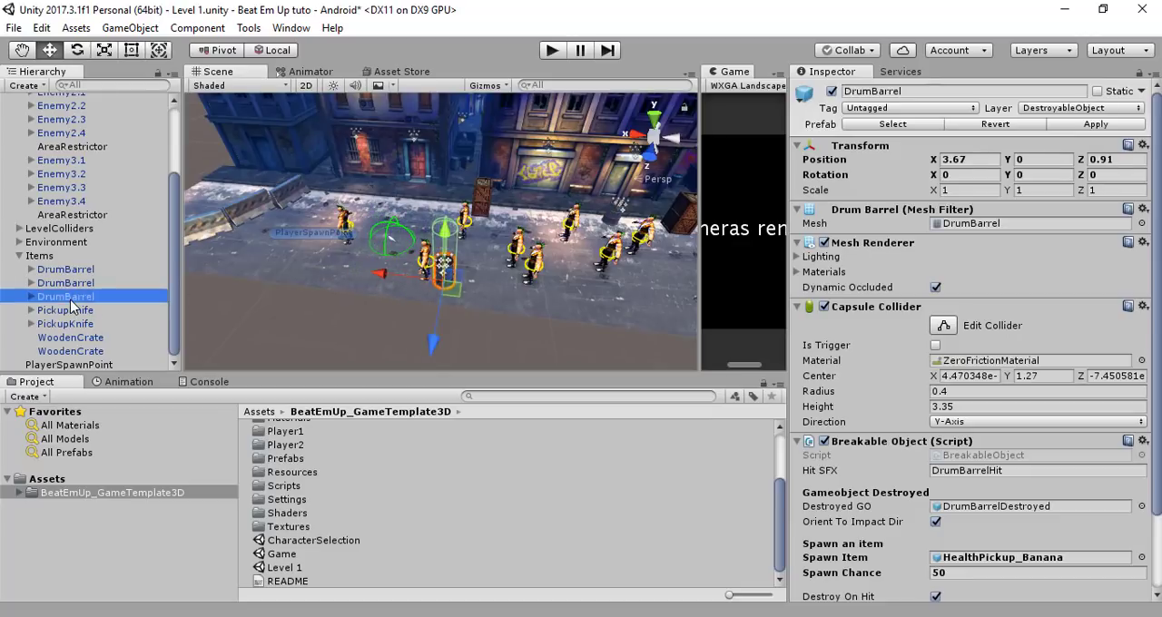
Focus on the first PickupKnife and move it along the street to the nearby drum barrel, at about X -12.26, Z -3.98
left_click(94, 309)
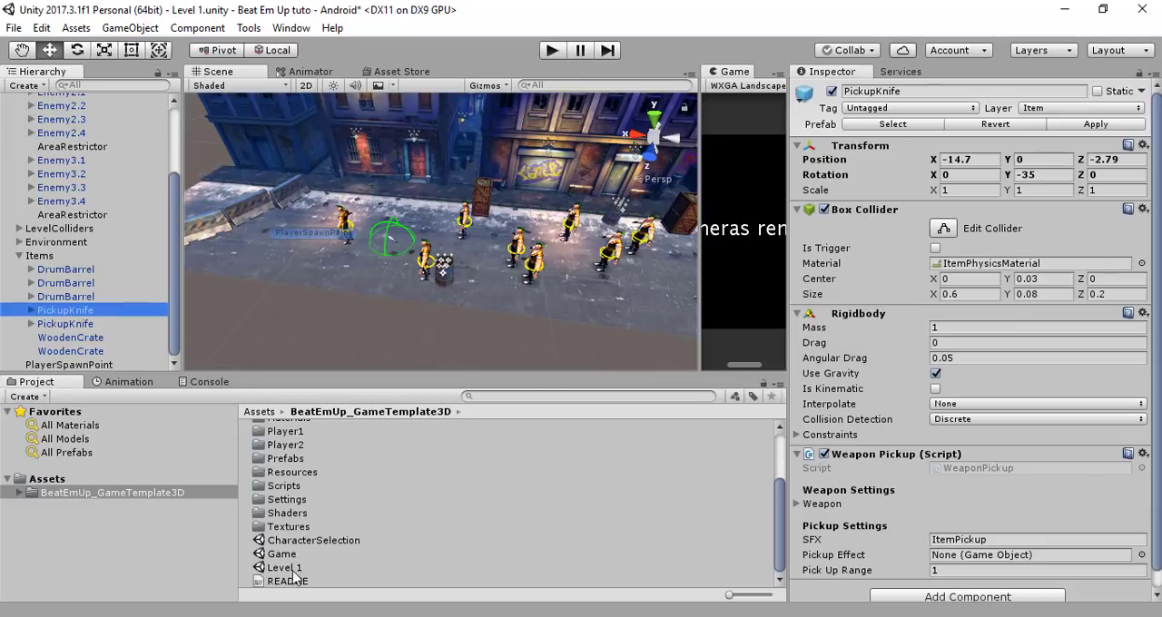
double_click(80, 312)
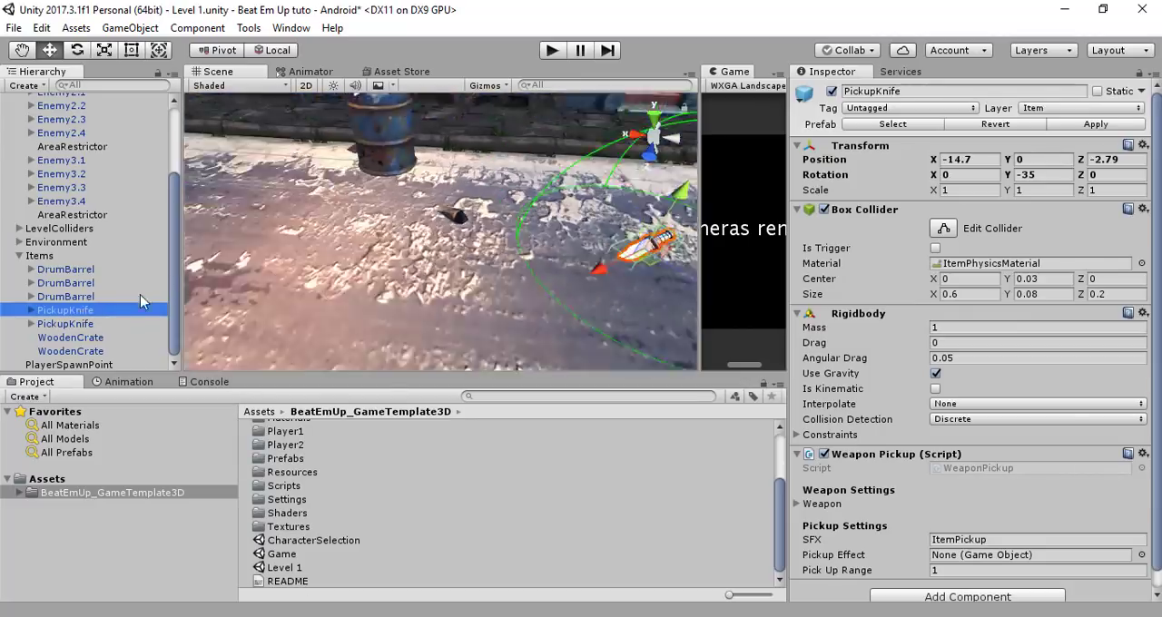
scroll(437, 252, "down", 6)
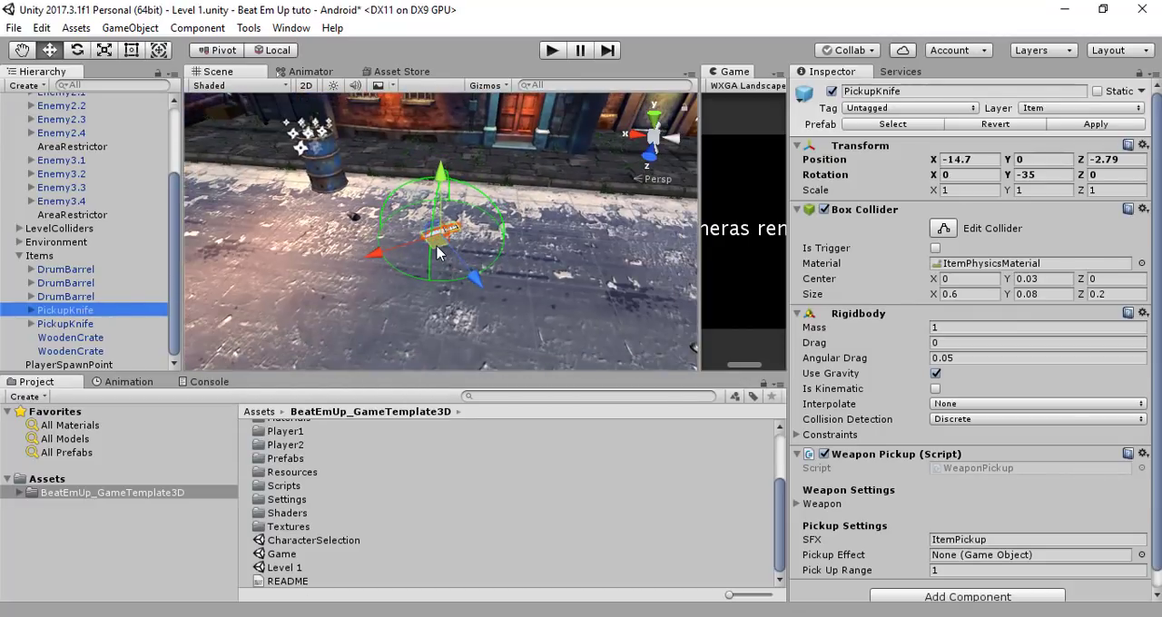
middle_click_drag(425, 257, 563, 261)
left_click_drag(563, 261, 427, 209)
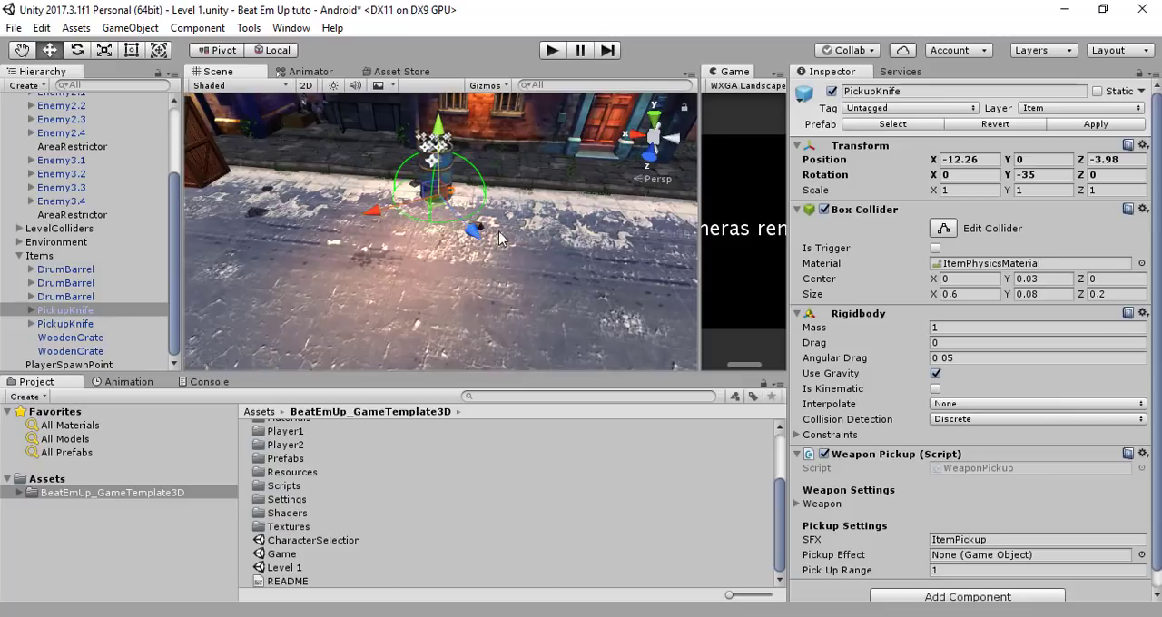
Focus on the second PickupKnife and move it between the enemies near the wooden crate, at about X 0.98, Z -2.82
double_click(91, 326)
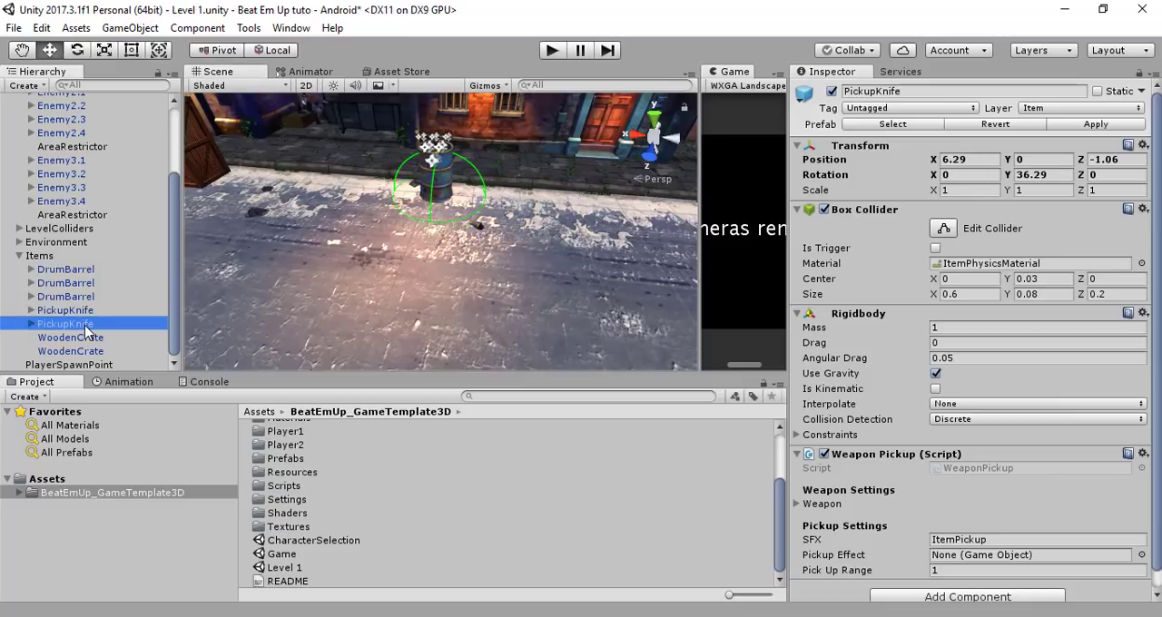
scroll(486, 271, "down", 8)
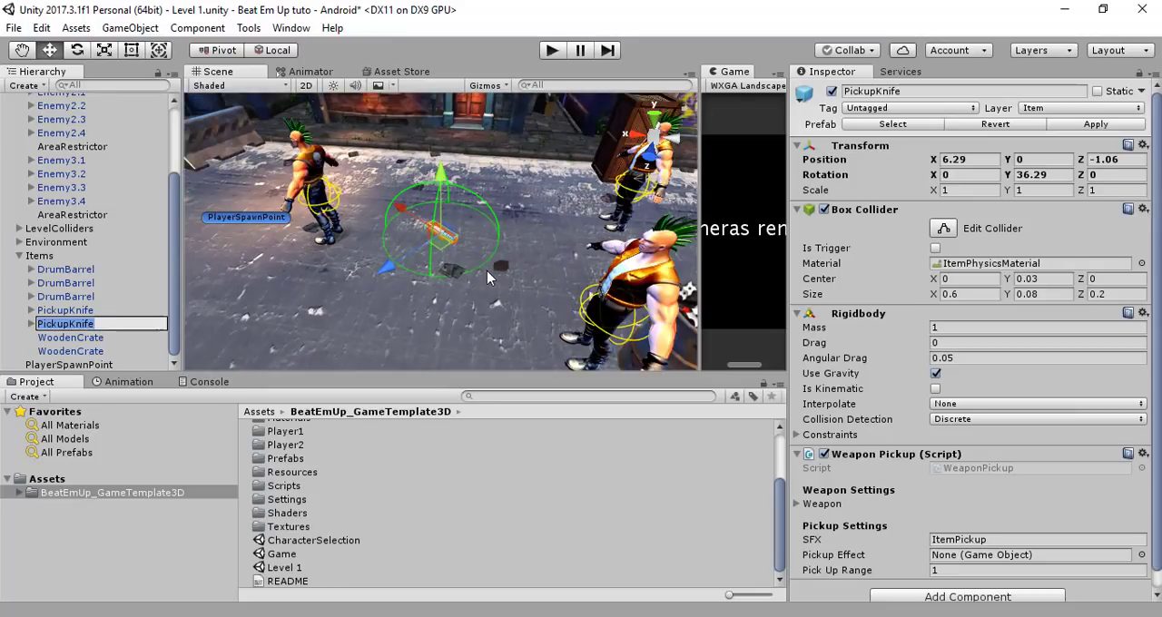
middle_click_drag(486, 270, 461, 300)
left_click_drag(411, 272, 667, 279)
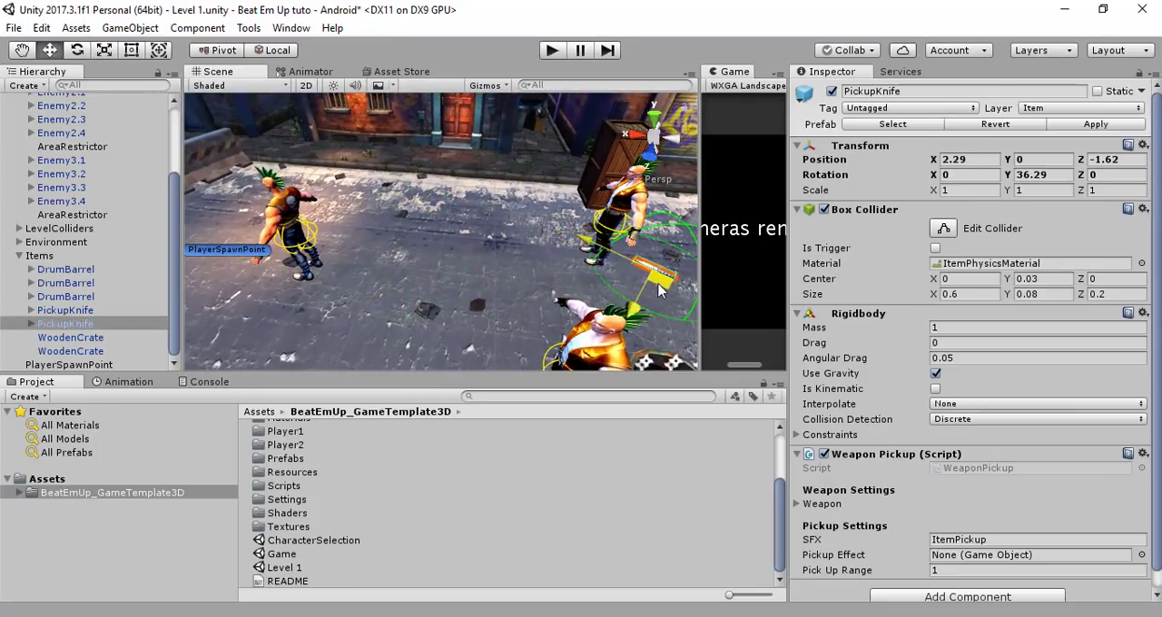
middle_click_drag(667, 278, 406, 311)
left_click_drag(436, 311, 518, 264)
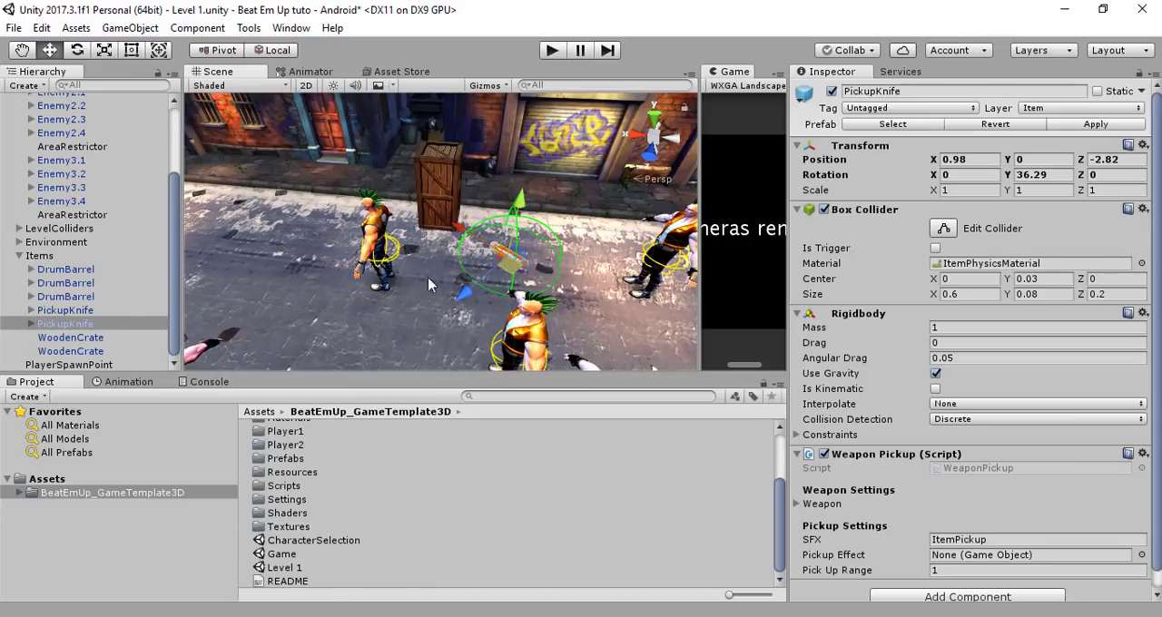
Collapse the Items and EnemyWaveSystem groups and review the Level Init script settings of LevelInit
left_click(25, 258)
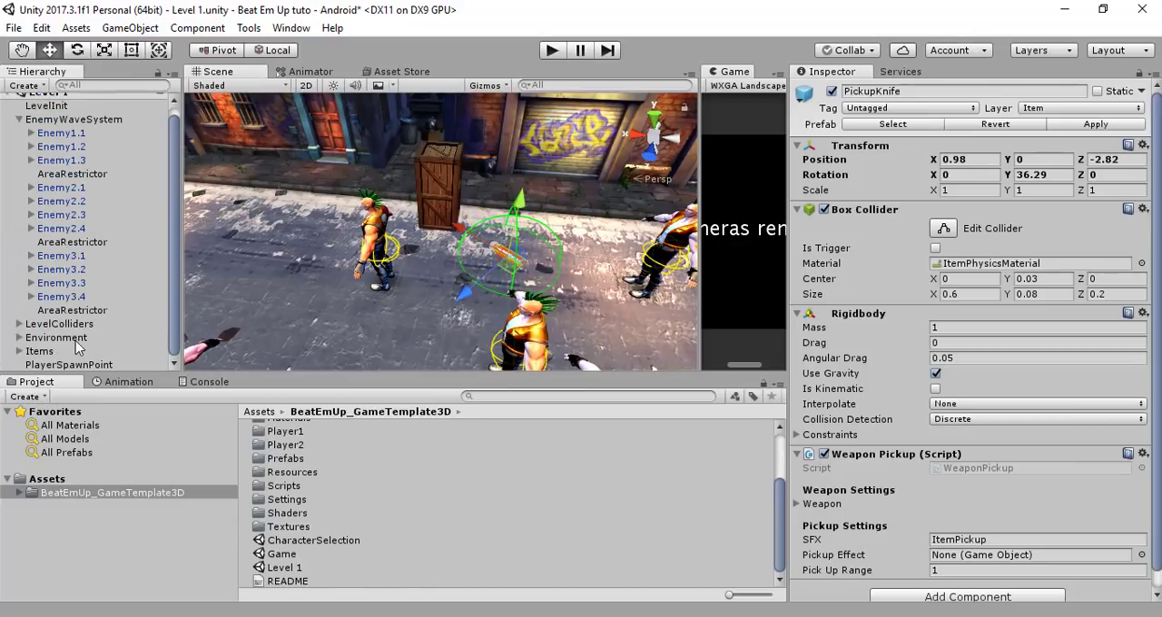
scroll(78, 347, "up", 1)
left_click(19, 129)
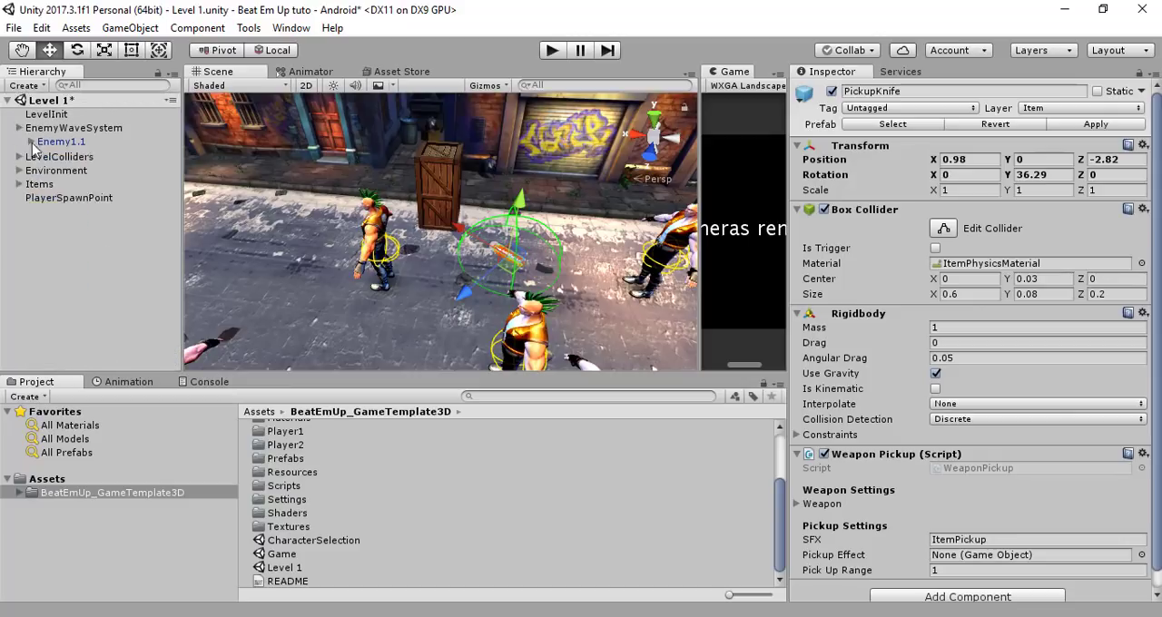
left_click(48, 114)
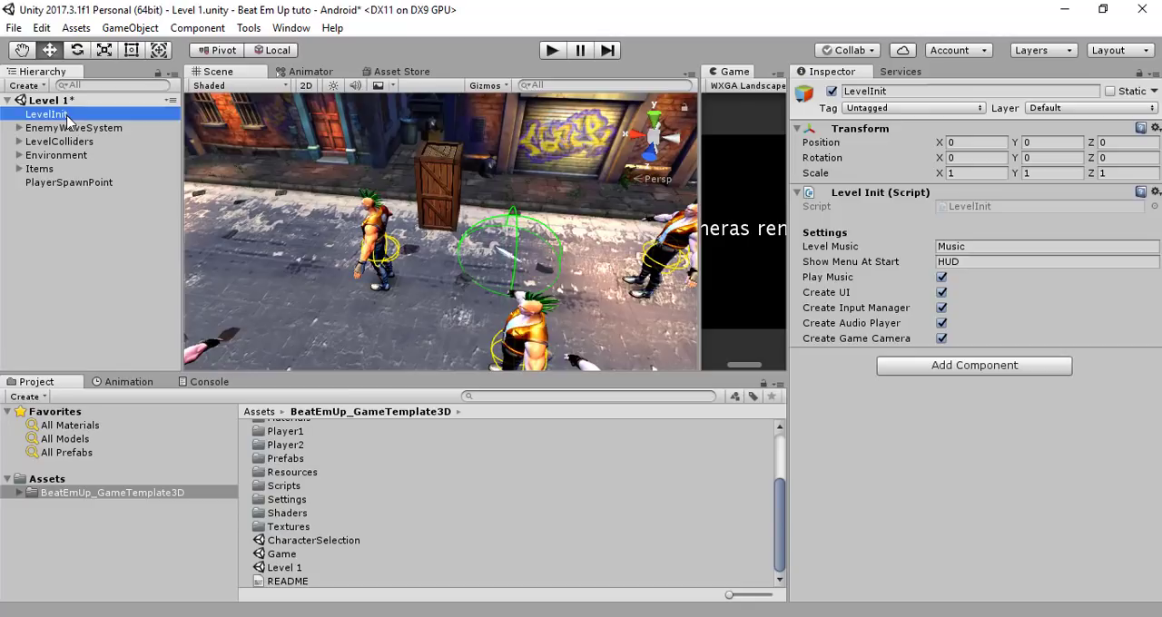
Review EnemyWaveSystem's wave settings and its last AreaRestrictor, and frame the whole system to view the enemies and area colliders along the street
left_click(77, 128)
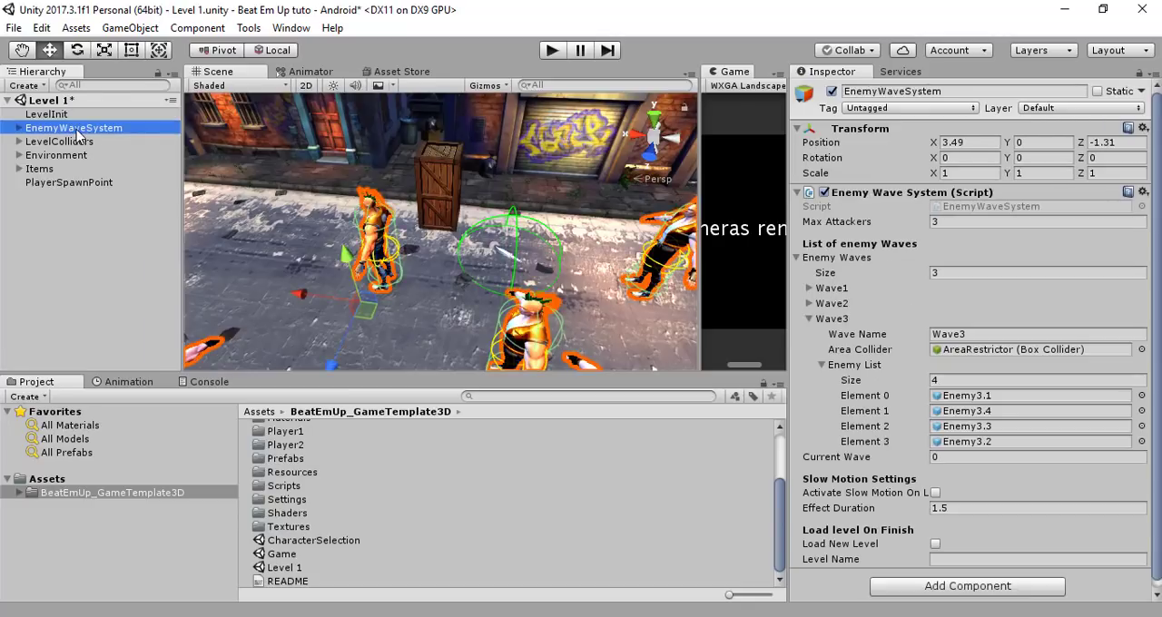
scroll(886, 358, "down", 1)
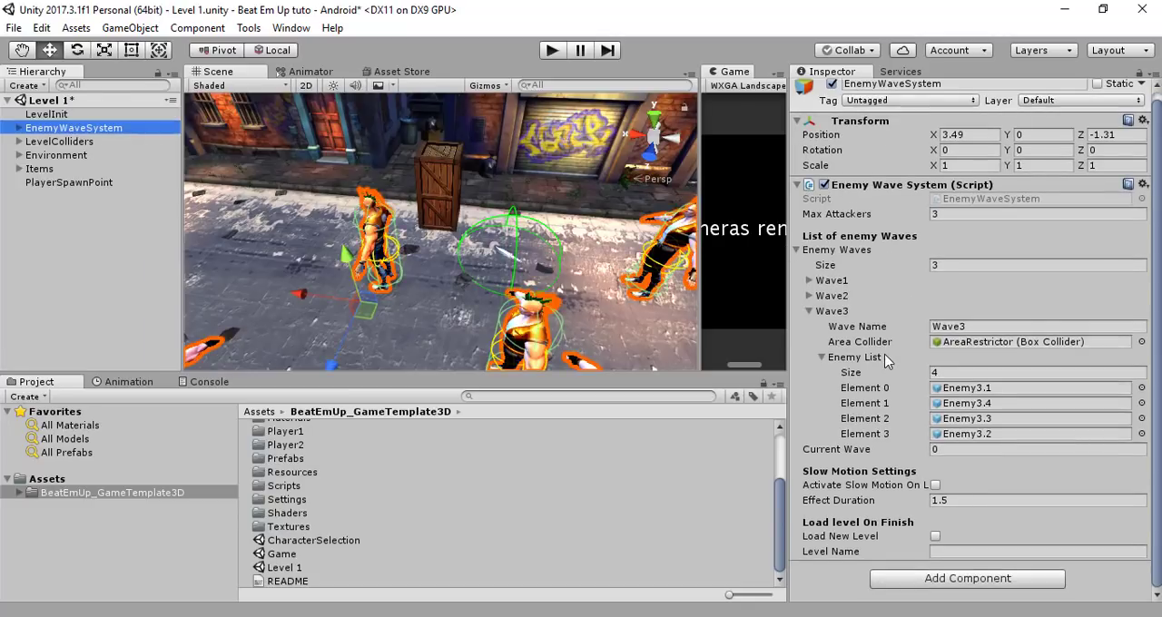
left_click(19, 128)
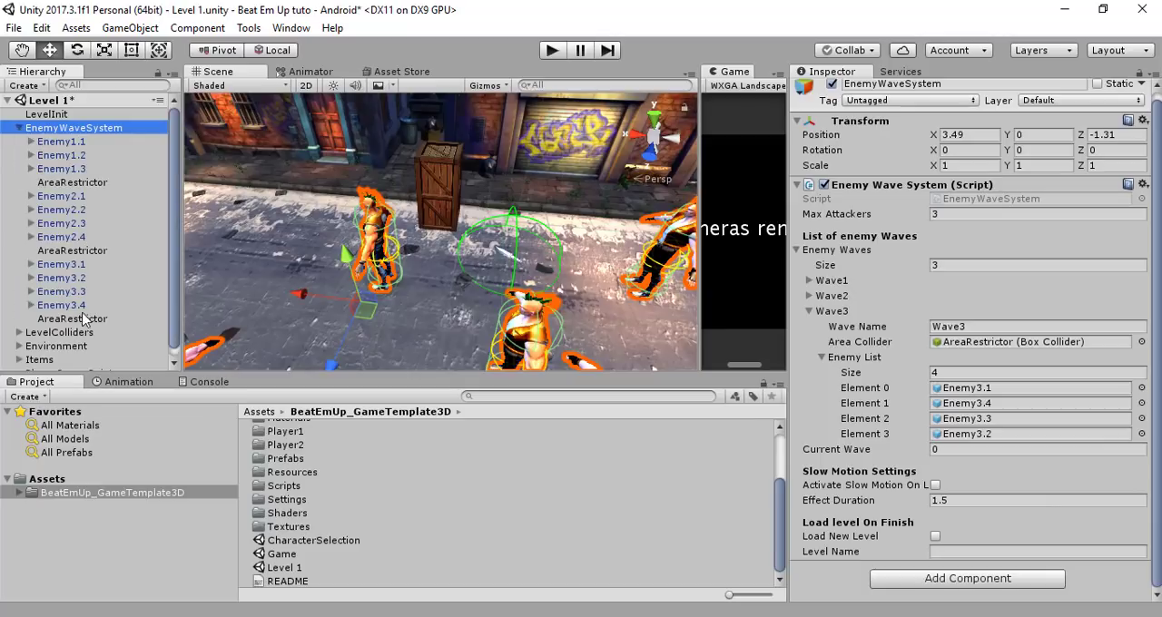
left_click(84, 318)
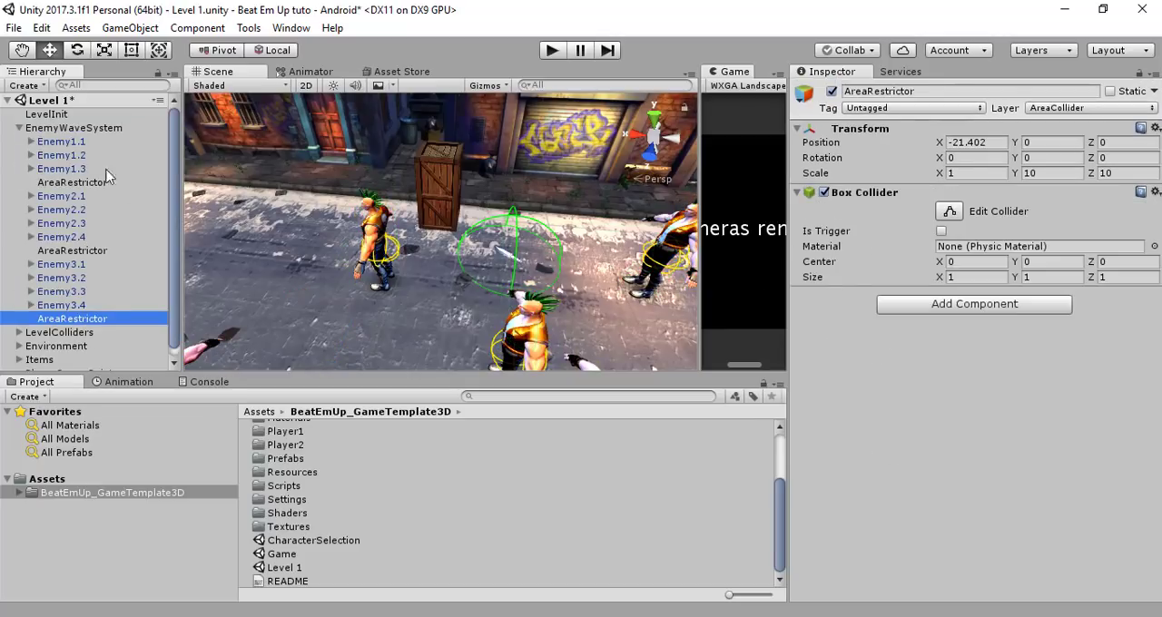
left_click(65, 132)
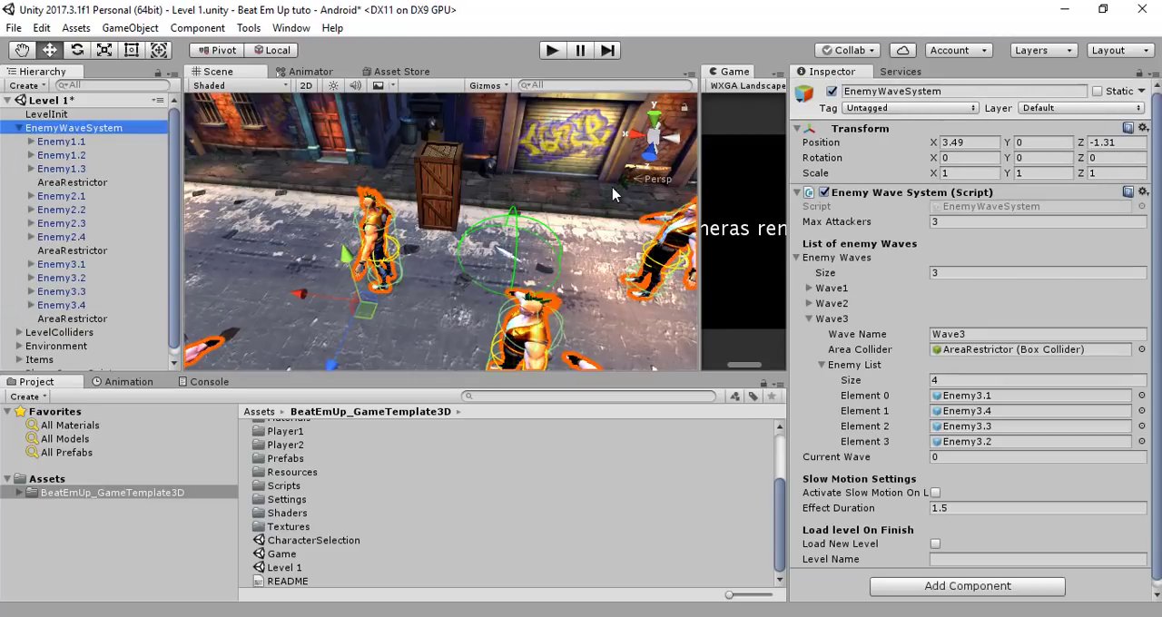
key("f")
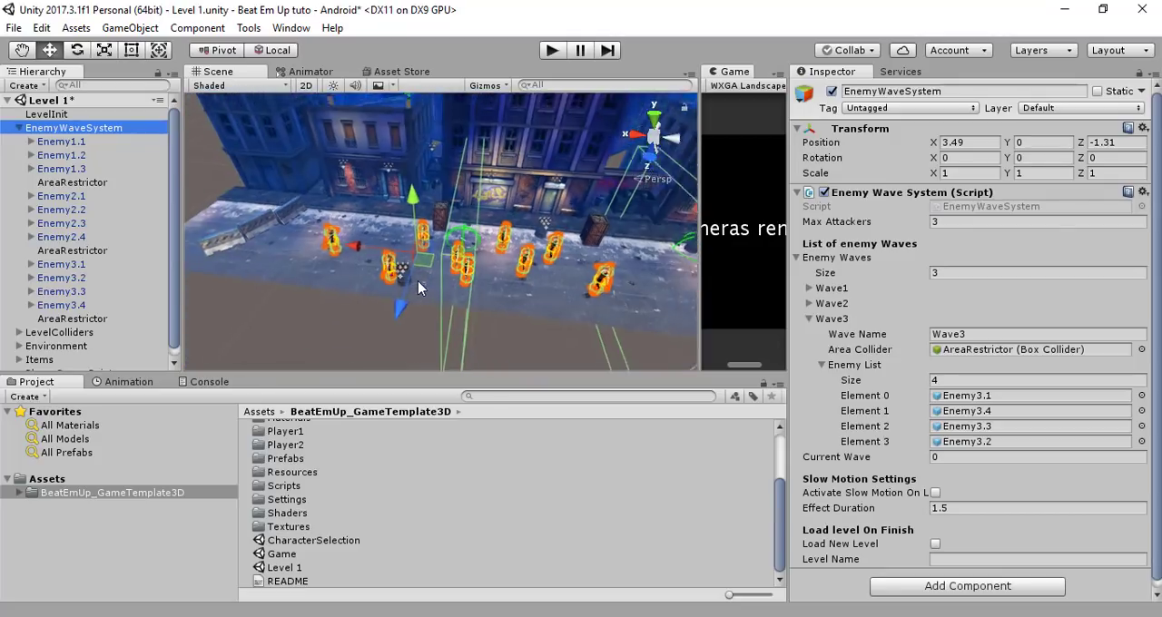
middle_click_drag(534, 302, 289, 284)
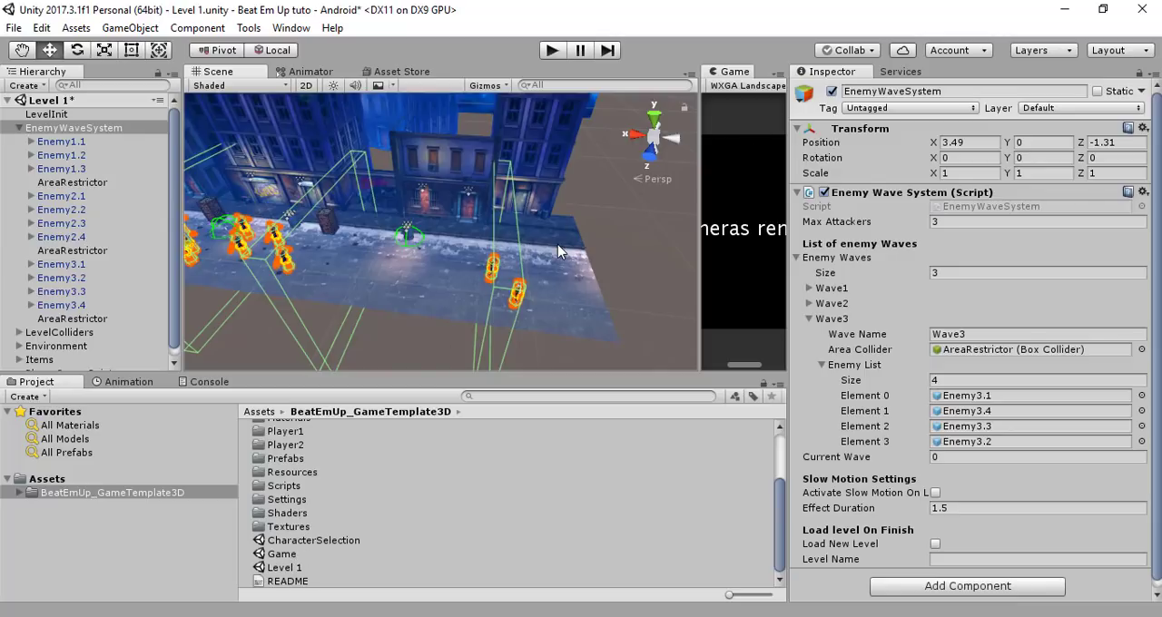
Duplicate the Level 1 scene asset in the BeatEmUp_GameTemplate3D folder
left_click(297, 569)
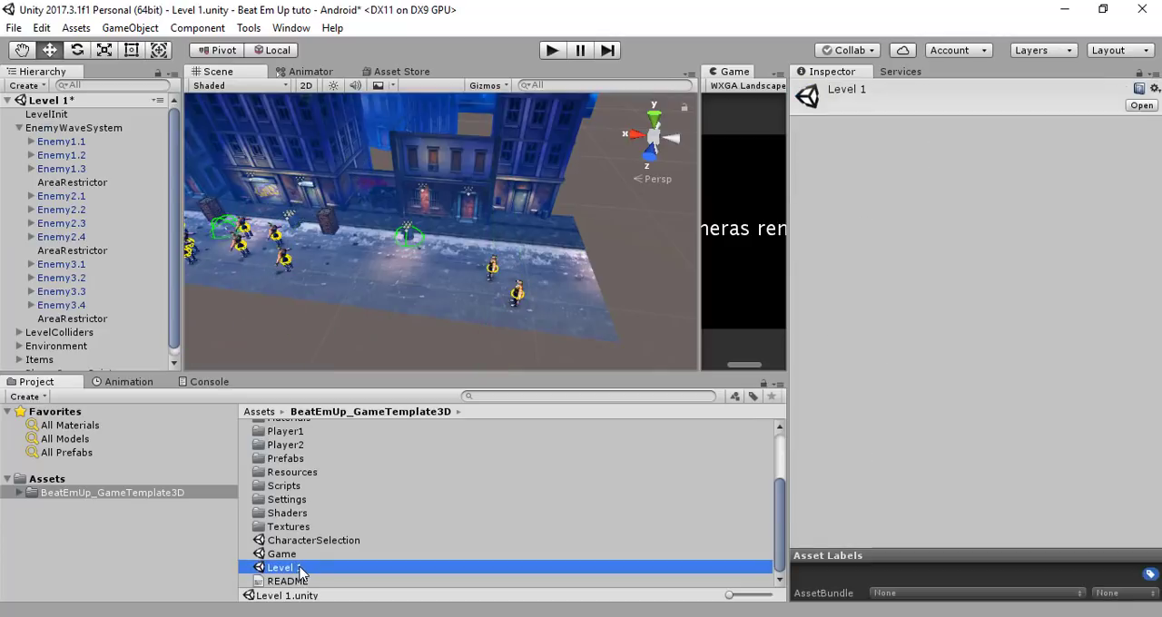
key("ctrl+d")
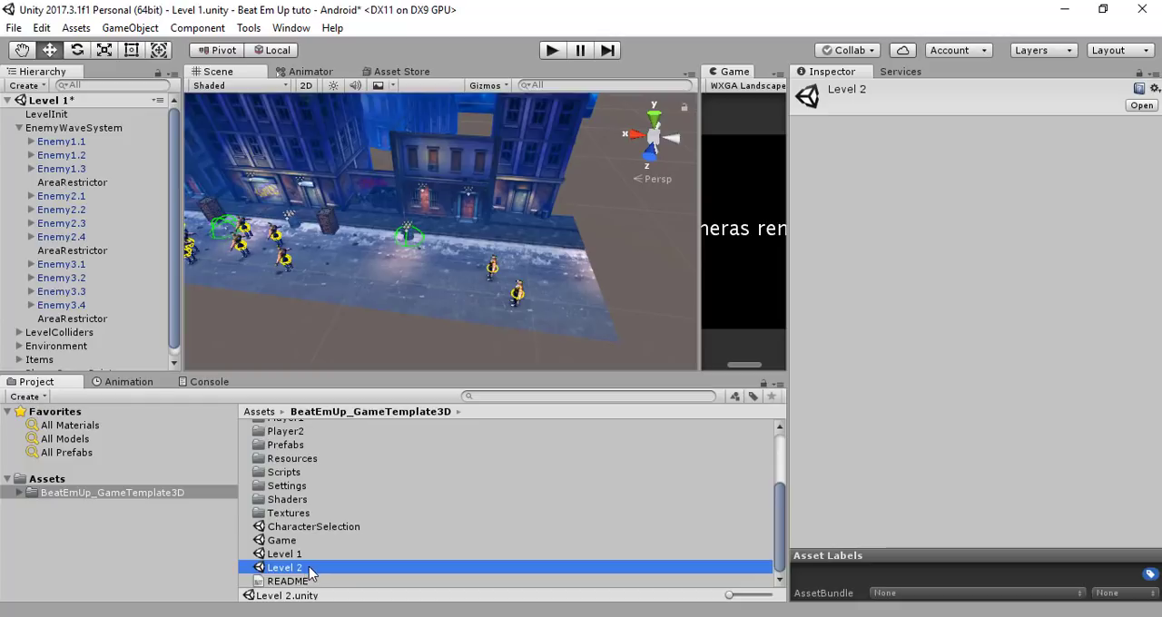
left_click(310, 569)
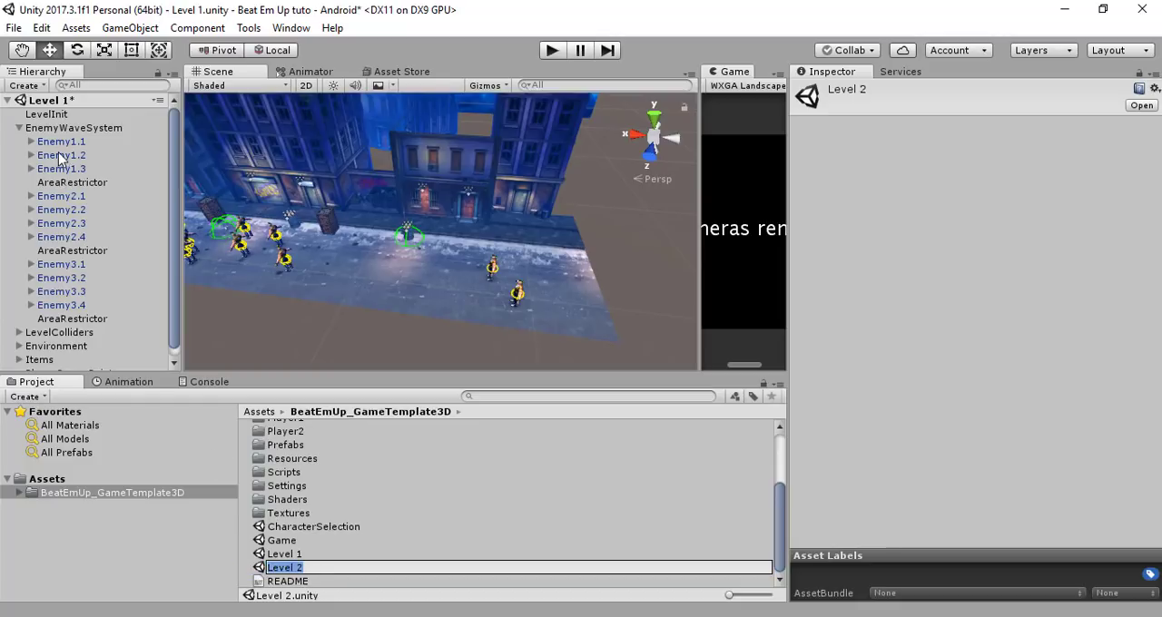
Set the Level Name under Load level On Finish of EnemyWaveSystem to Level 2
left_click(74, 129)
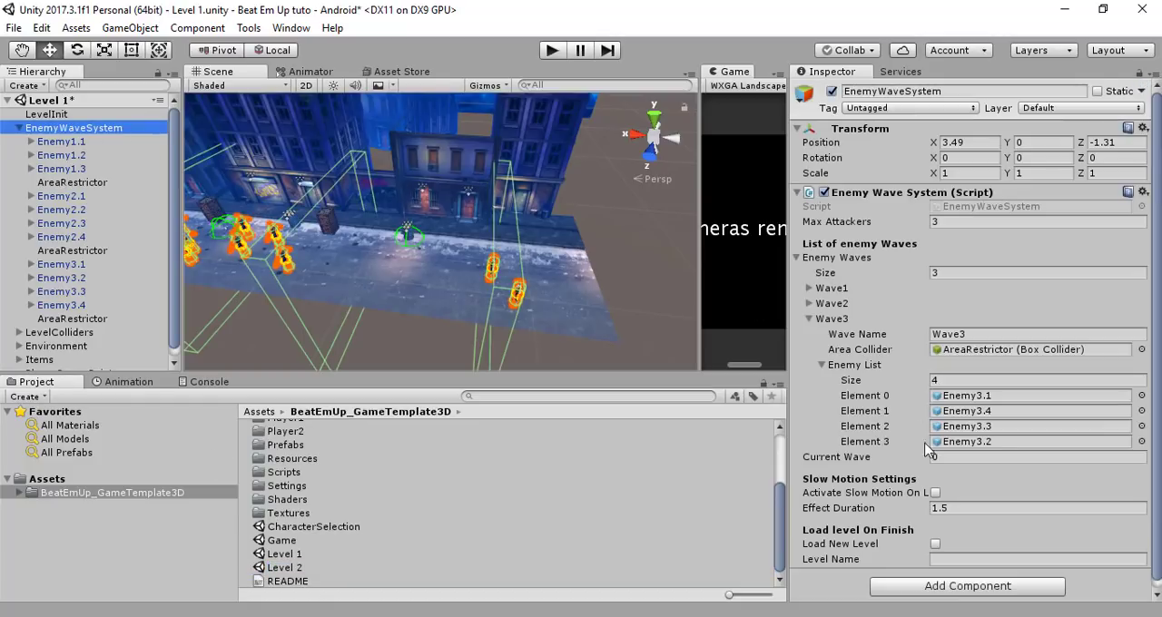
left_click(944, 560)
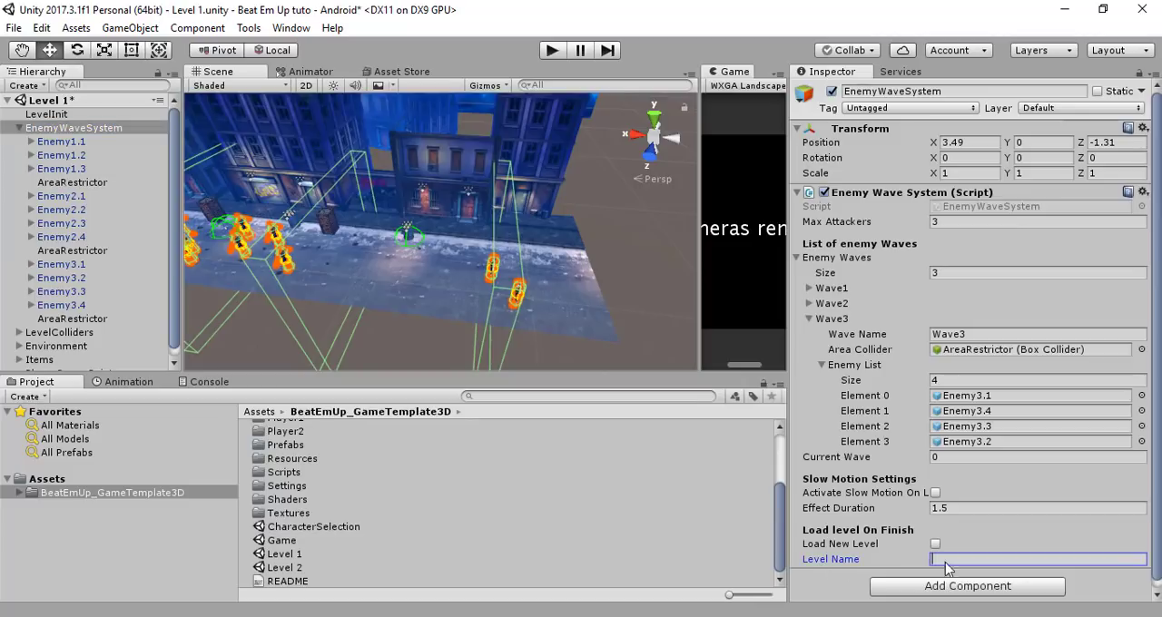
type("Level 2")
Open the Build Settings and add the Level 1 scene to Scenes In Build
left_click(302, 569)
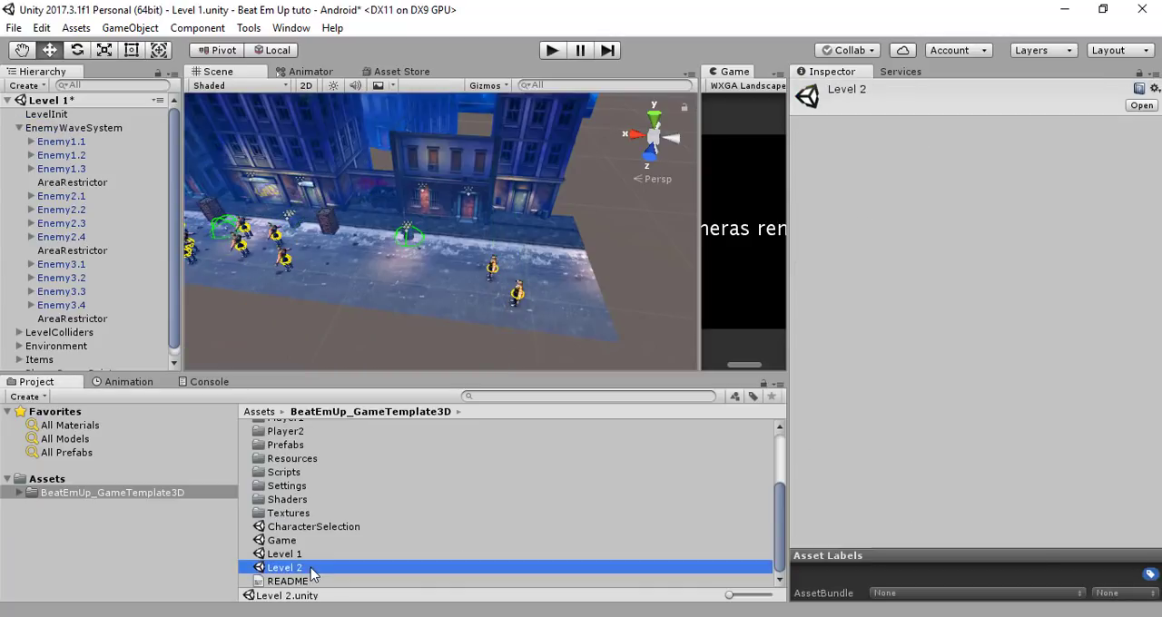
left_click(15, 28)
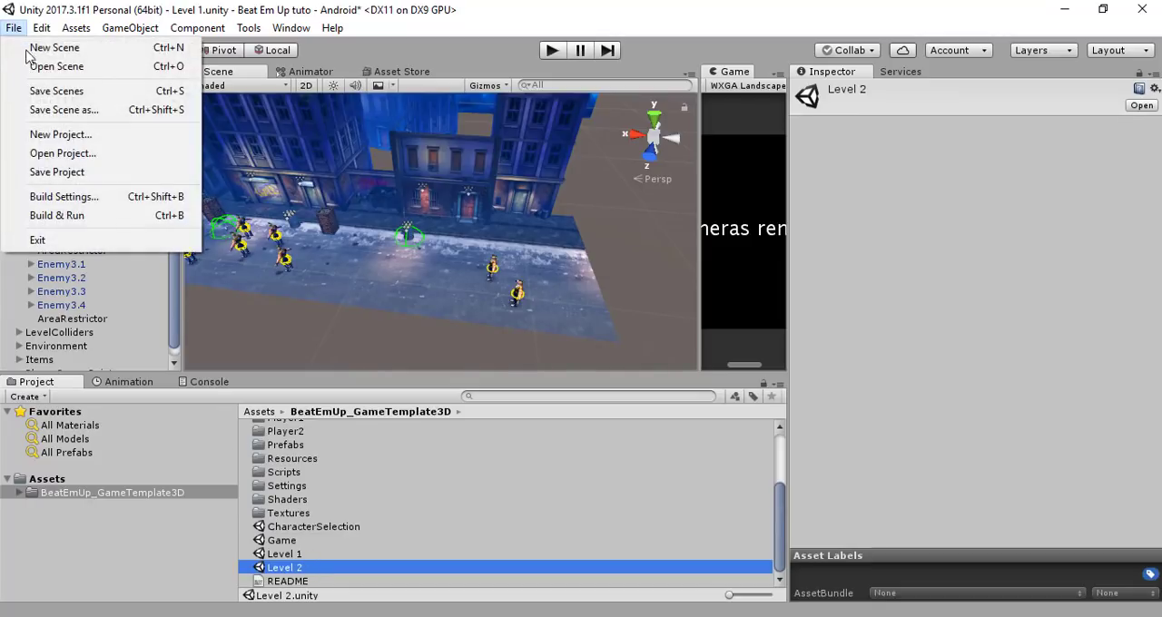
left_click(78, 198)
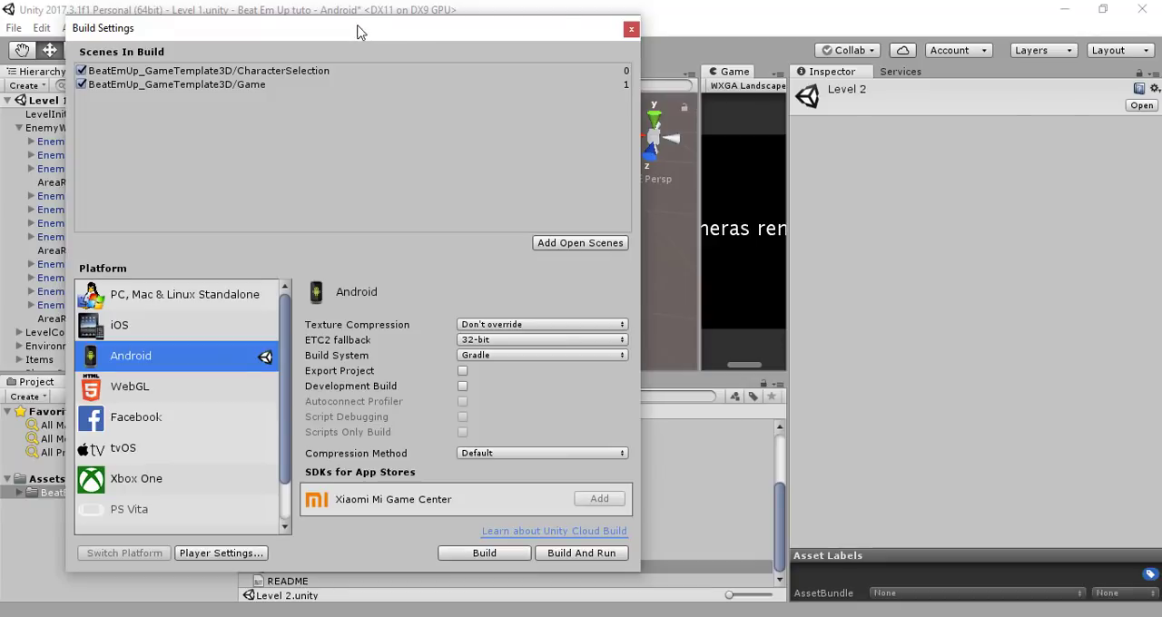
left_click_drag(357, 32, 858, 33)
left_click_drag(298, 555, 655, 172)
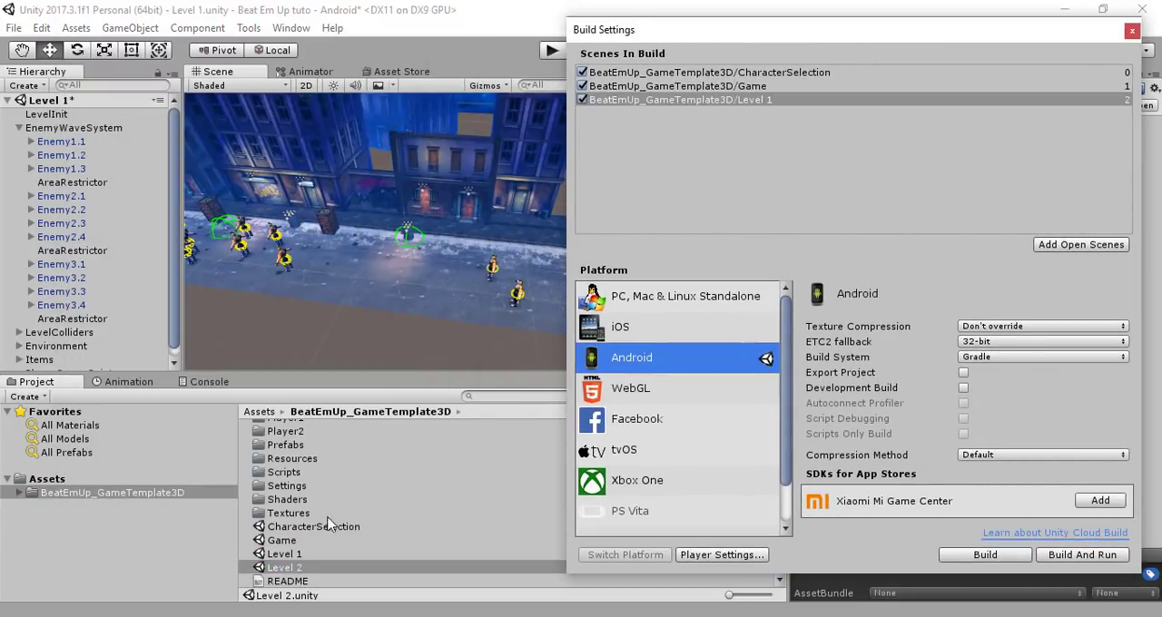
Add the Level 2 scene to Scenes In Build after Level 1 and close the Build Settings
left_click_drag(295, 570, 649, 238)
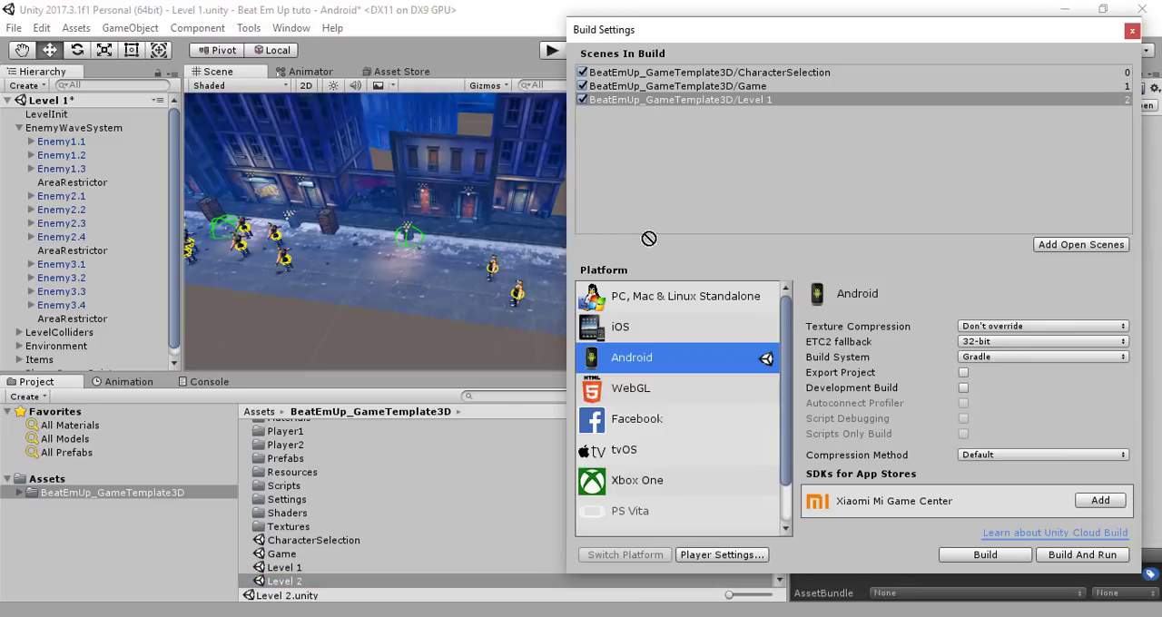
left_click_drag(697, 195, 696, 195)
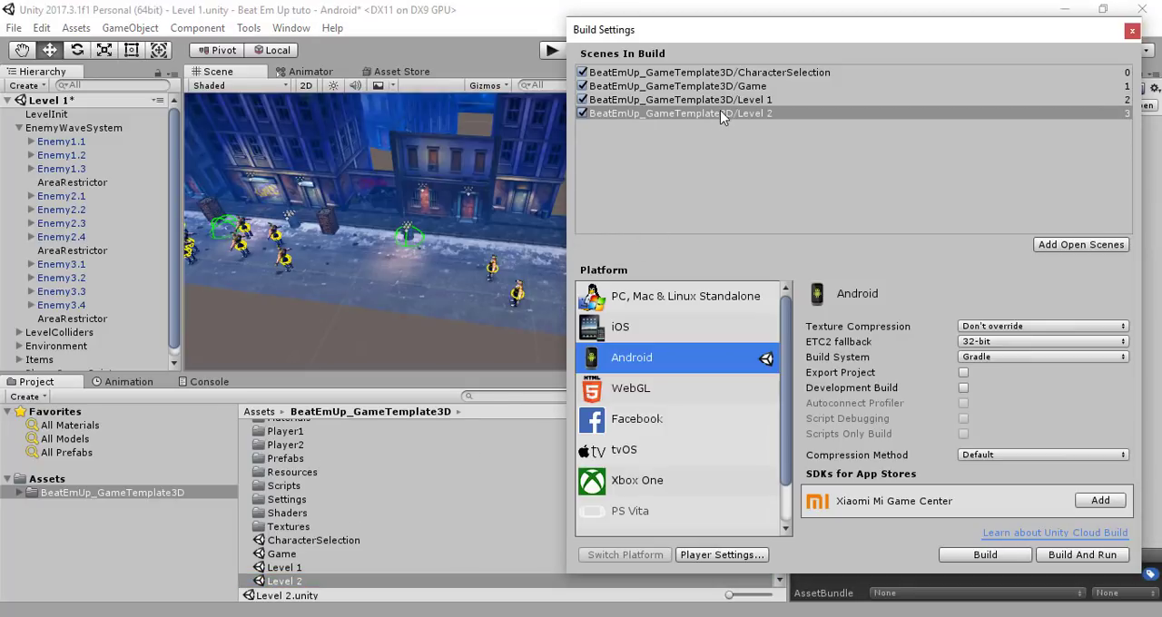
left_click(1131, 33)
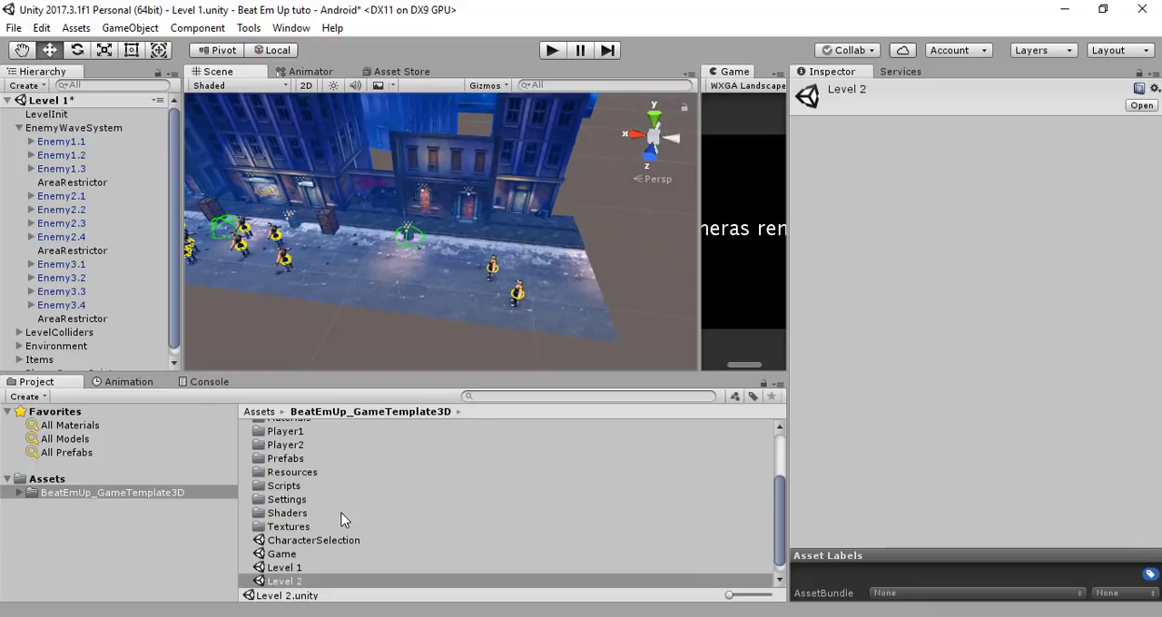
Save the Level 1 scene changes and open the Level 2 scene to view its street and enemies
left_click(289, 580)
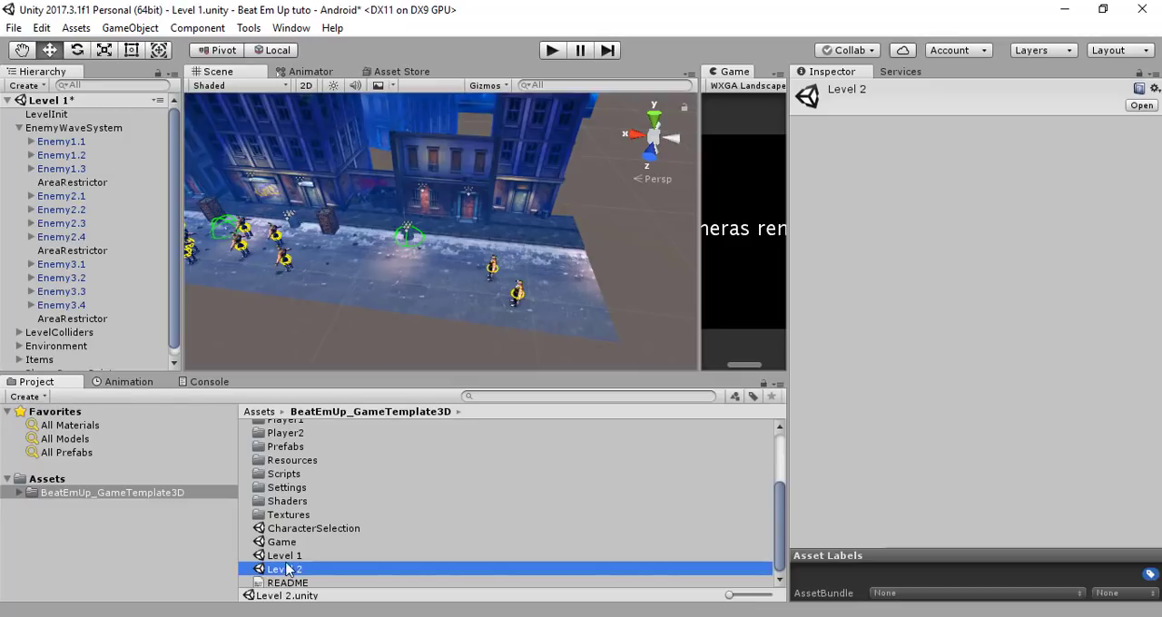
double_click(288, 558)
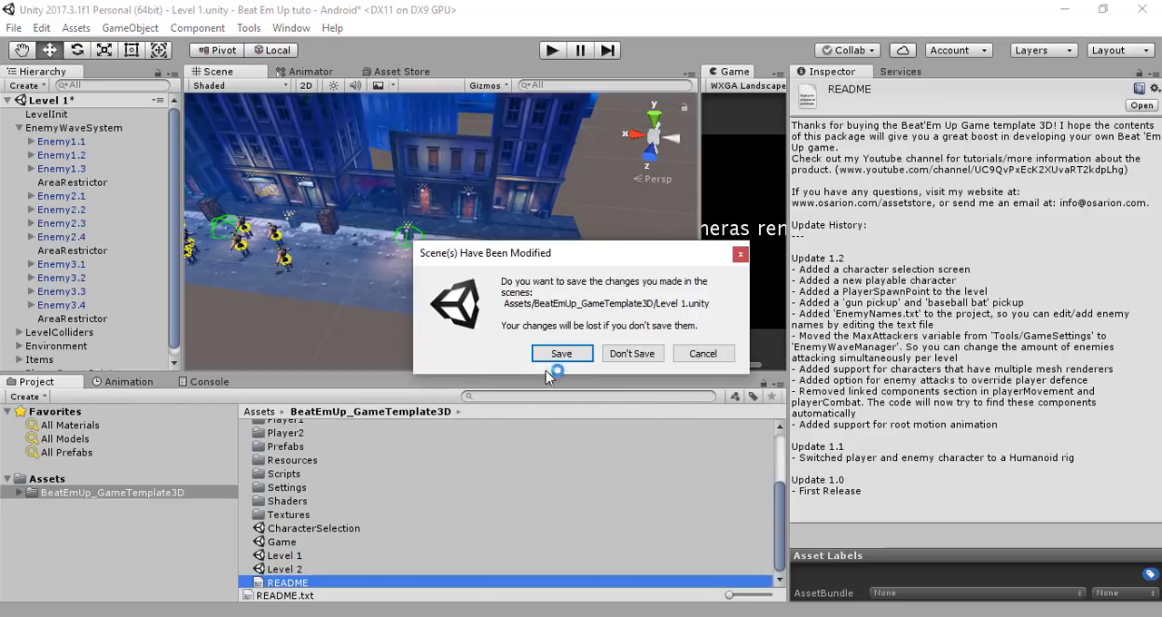
left_click(553, 356)
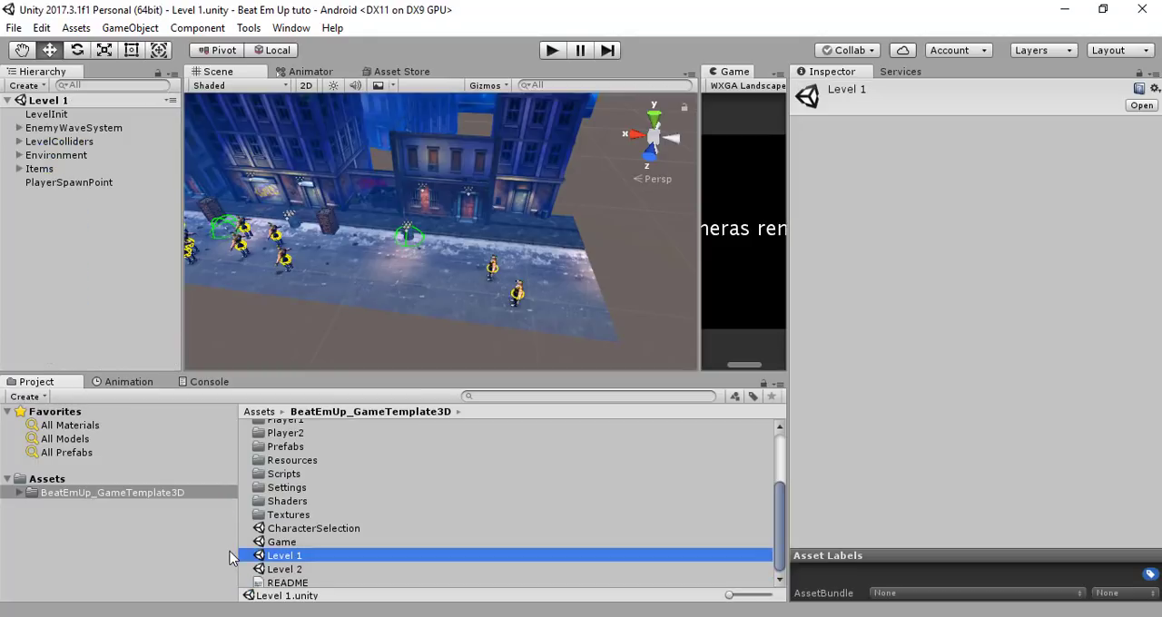
double_click(301, 569)
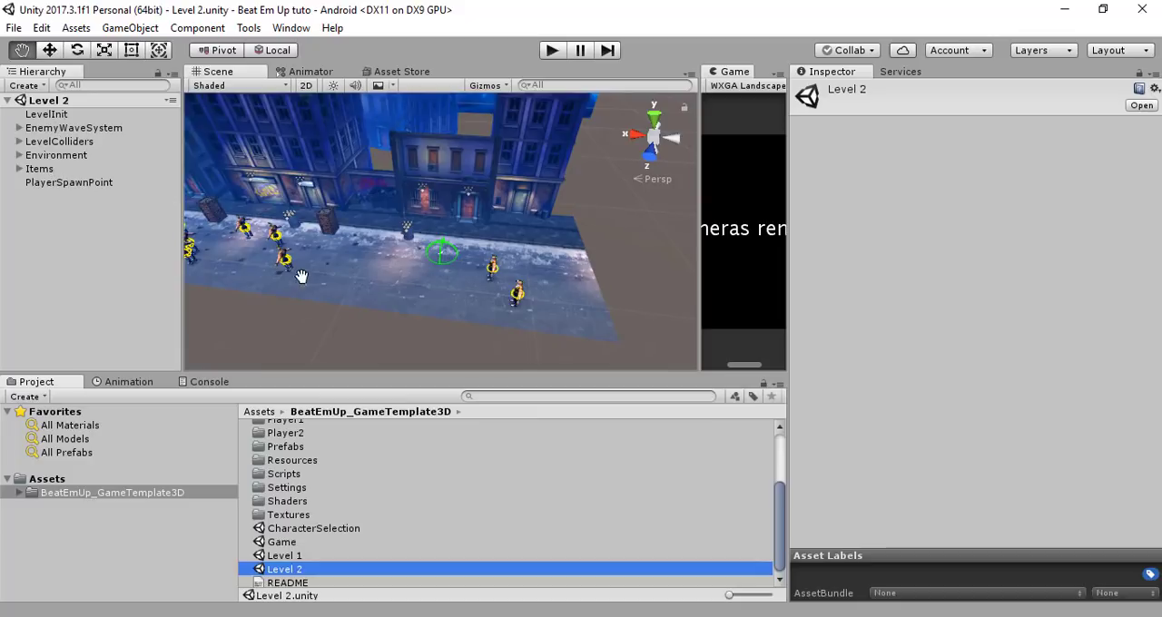
left_click_drag(304, 275, 406, 265, "alt")
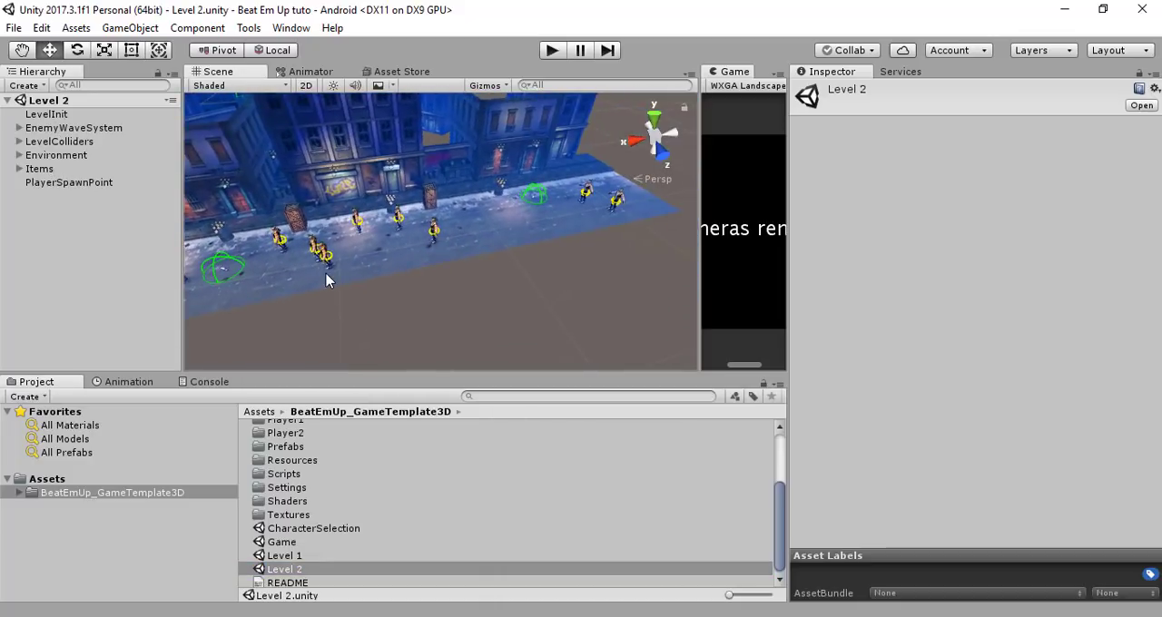
left_click_drag(327, 279, 524, 256, "alt")
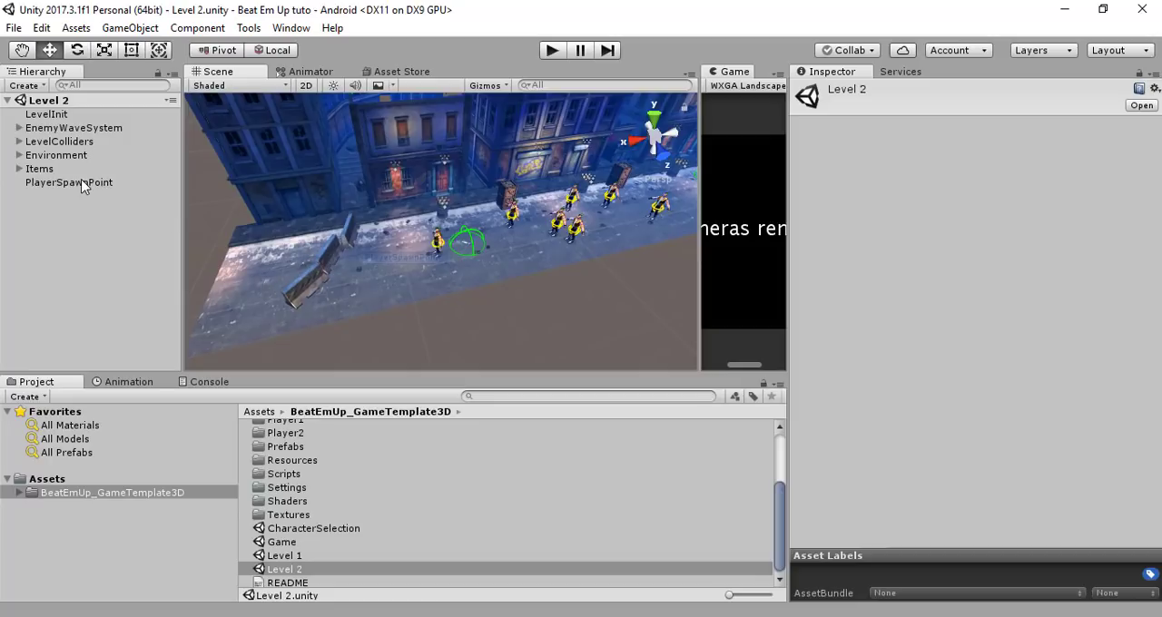
Open the Game scene and set the Level Name under EnemyWaveSystem's Load level On Finish to Level 1
double_click(294, 544)
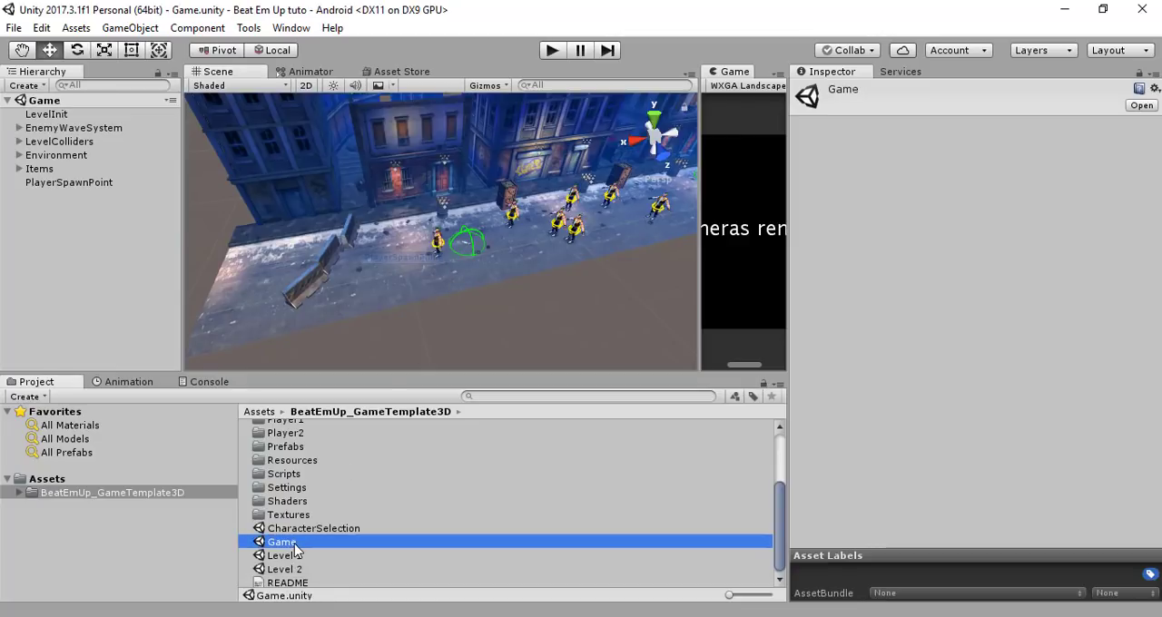
left_click(81, 131)
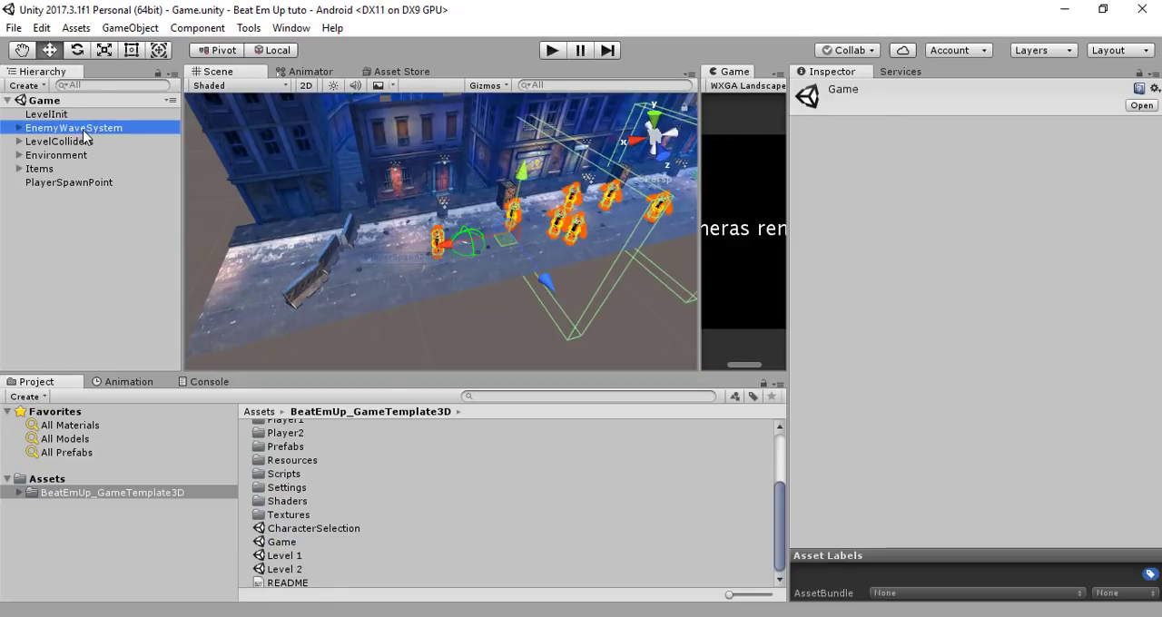
middle_click_drag(481, 299, 287, 300)
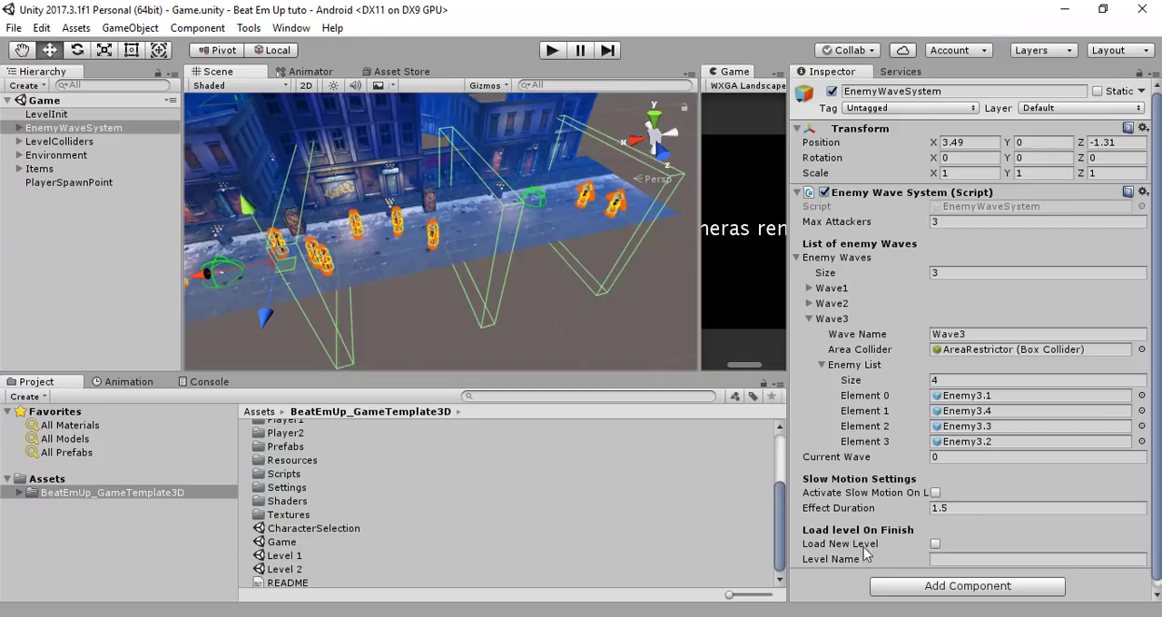
left_click(285, 555)
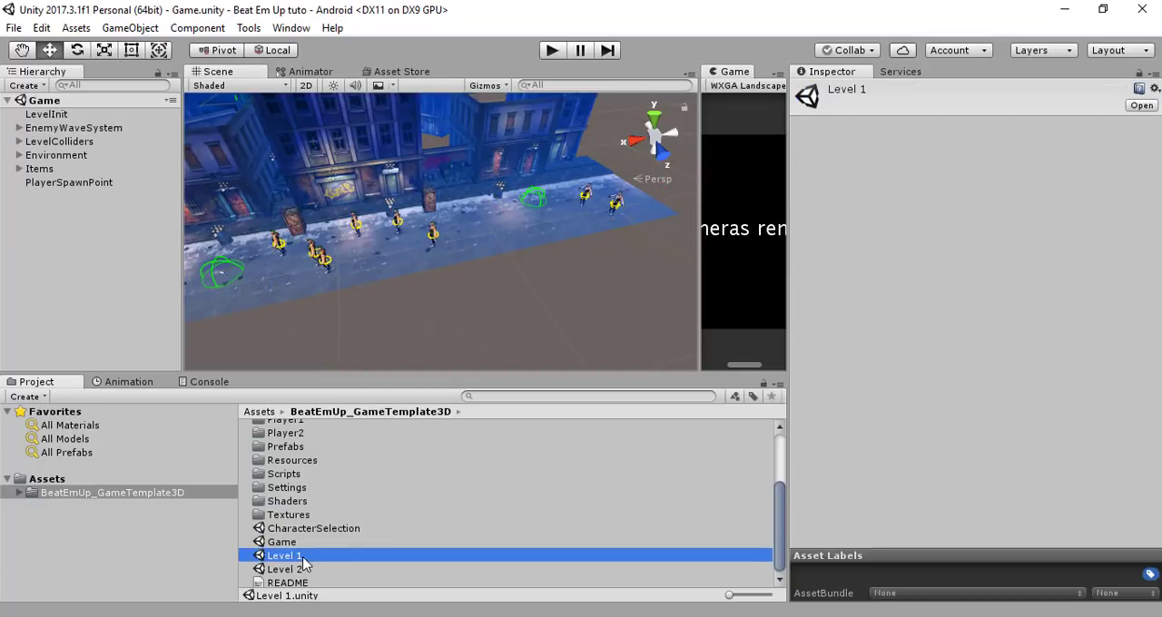
left_click(303, 557)
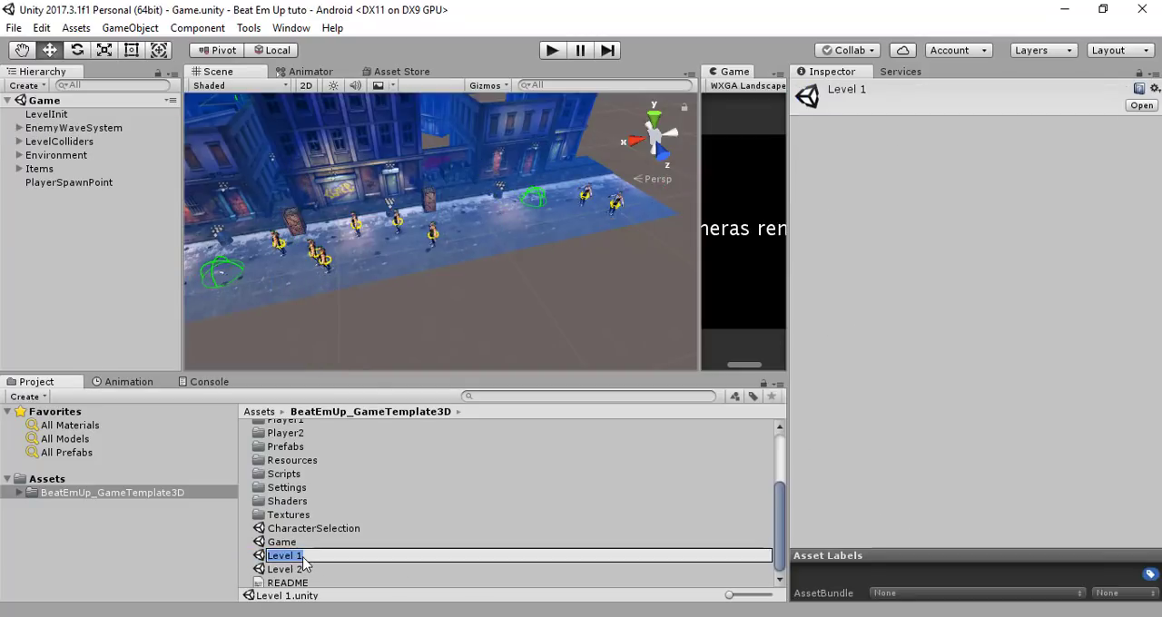
left_click(77, 130)
left_click(963, 559)
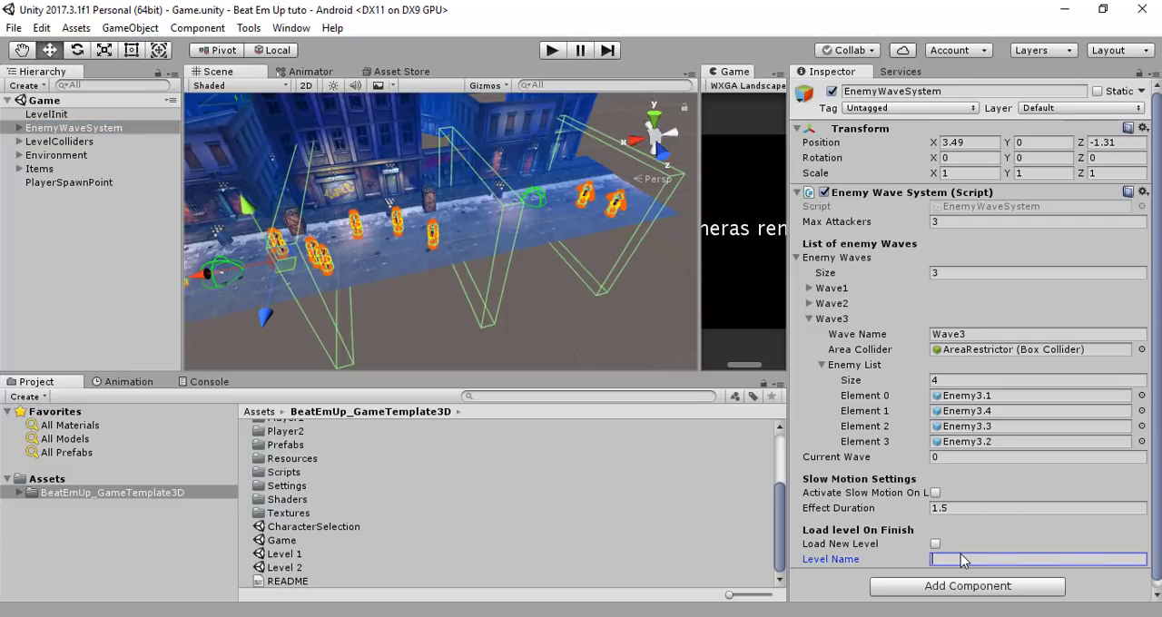
type("Level 1")
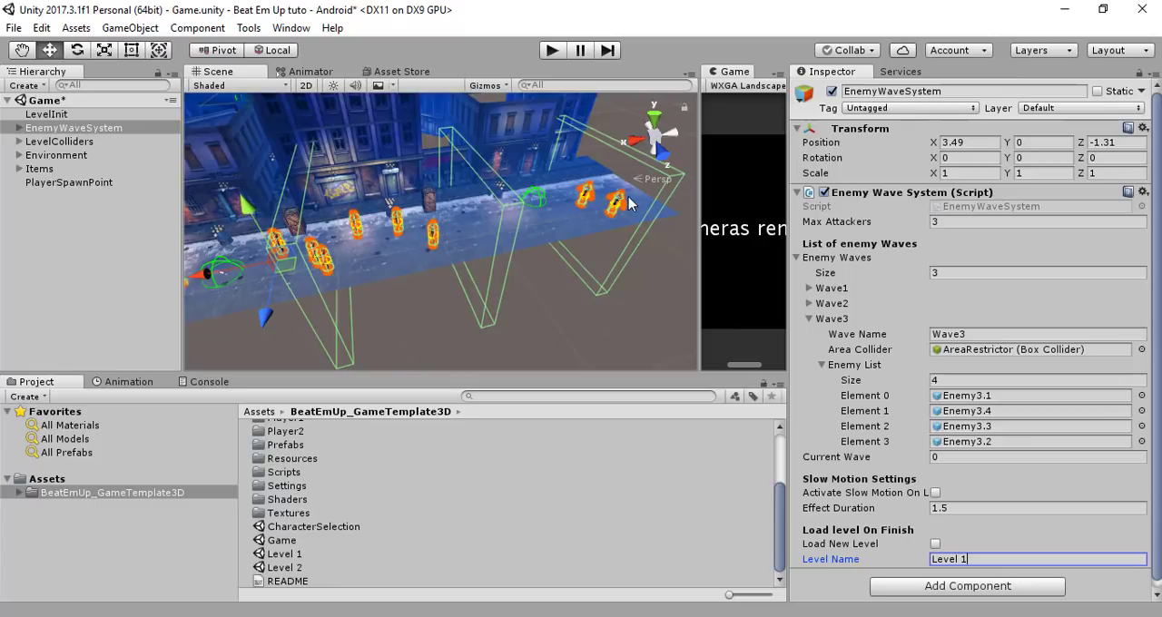
Save the Game scene, open Level 1 and check the Load level On Finish settings of its EnemyWaveSystem
left_click(283, 554)
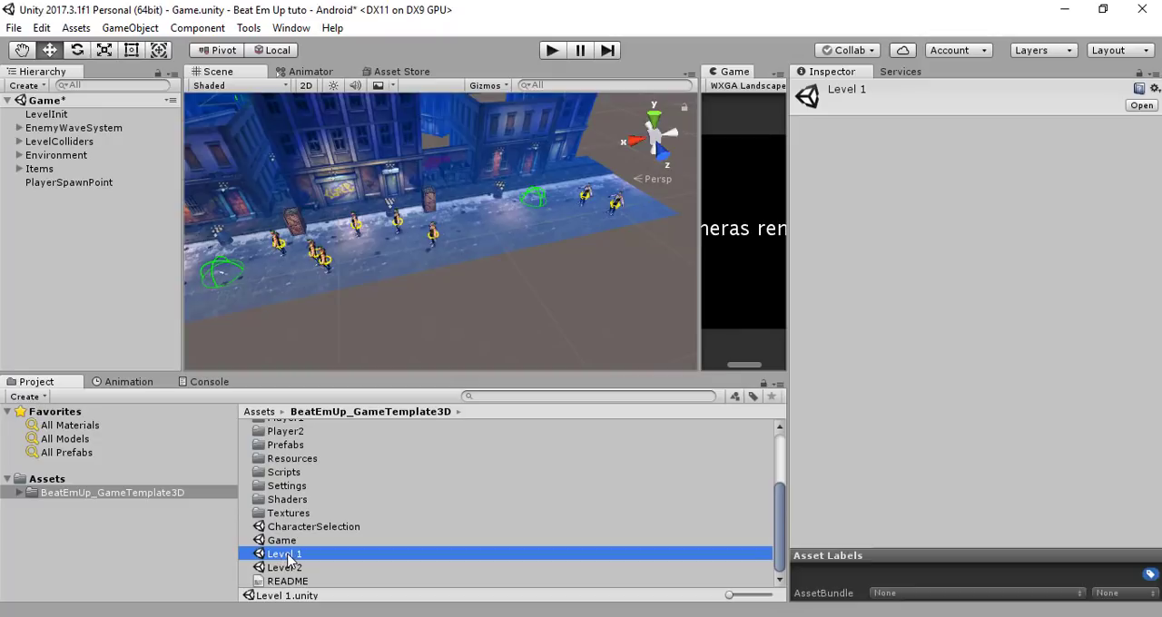
double_click(288, 557)
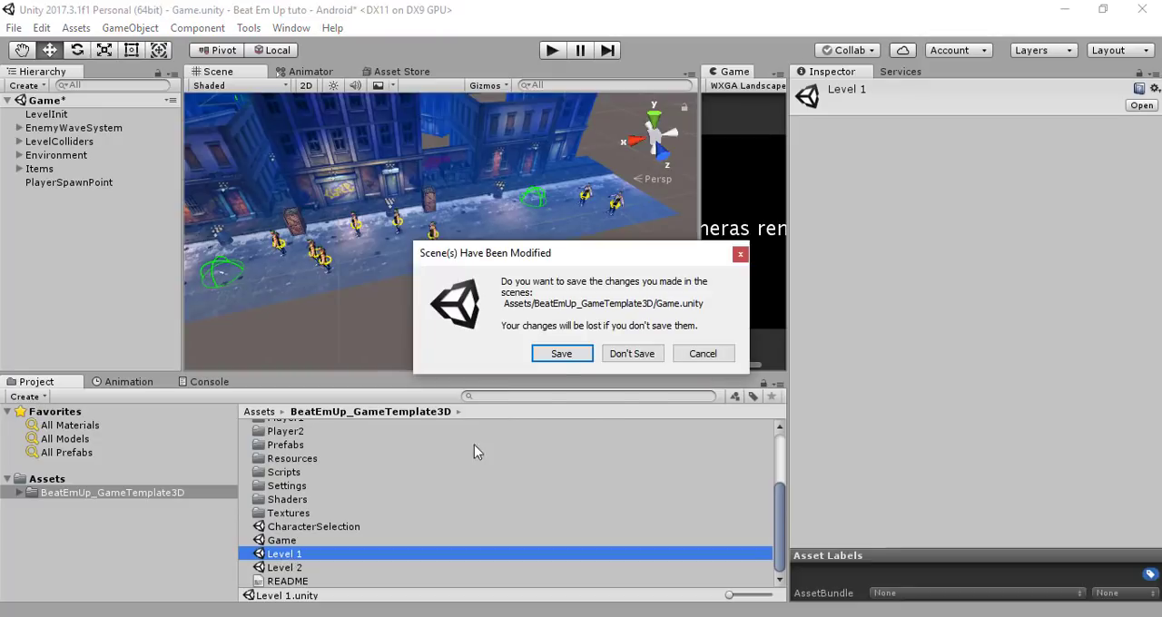
left_click(565, 354)
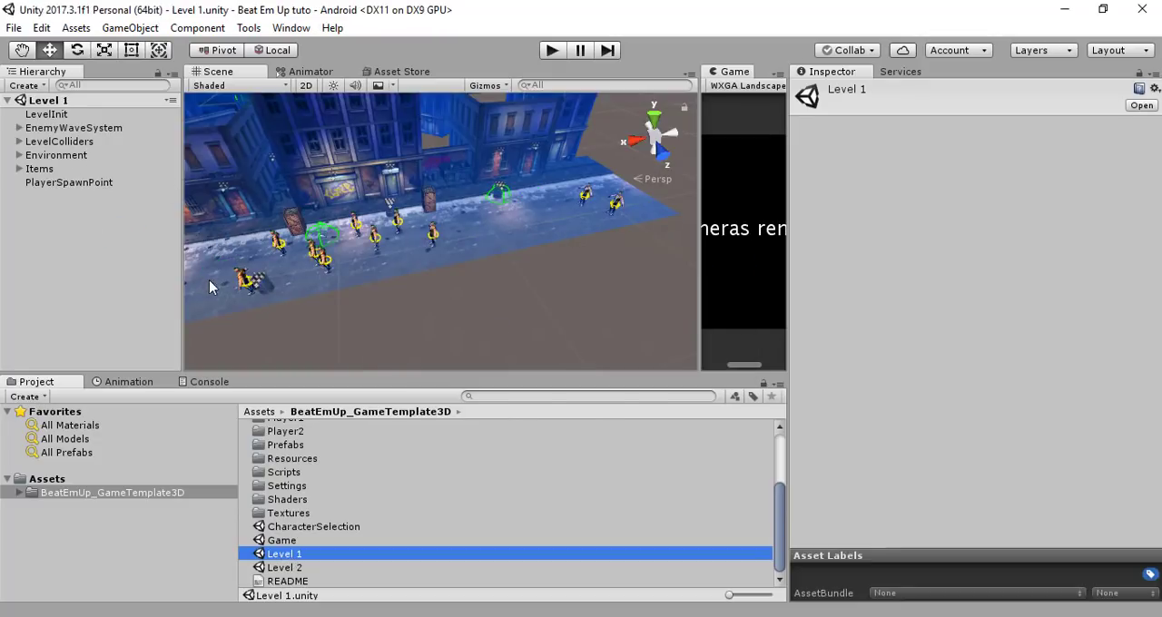
left_click(71, 132)
scroll(950, 465, "down", 1)
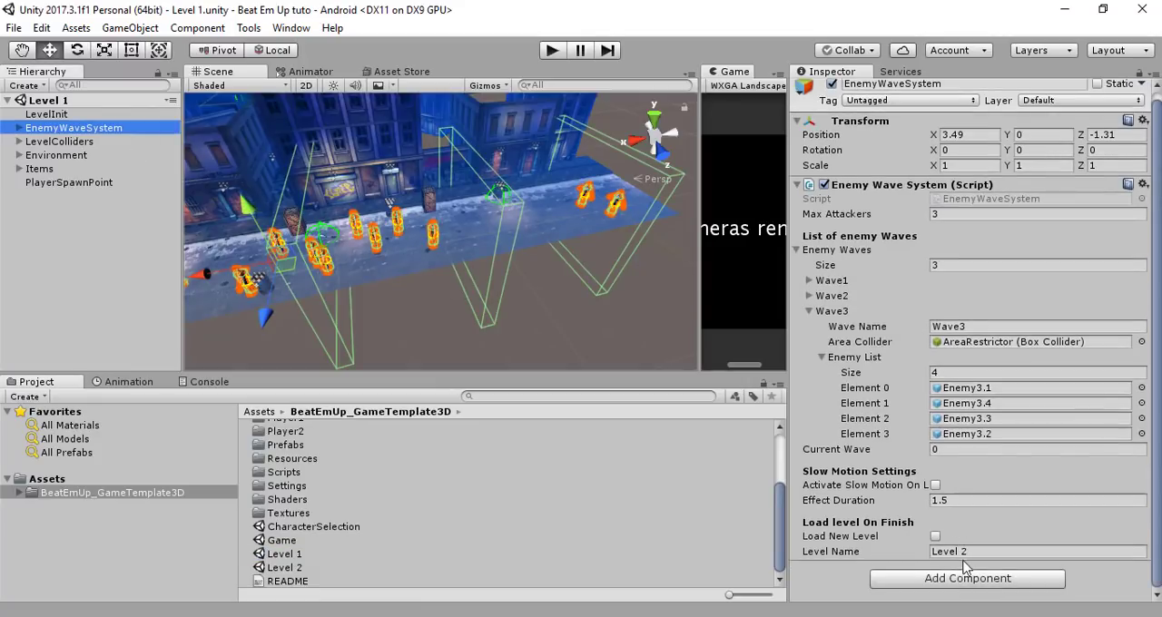
Open the Level 2 scene and inspect the Load level On Finish settings of its EnemyWaveSystem
left_click(285, 569)
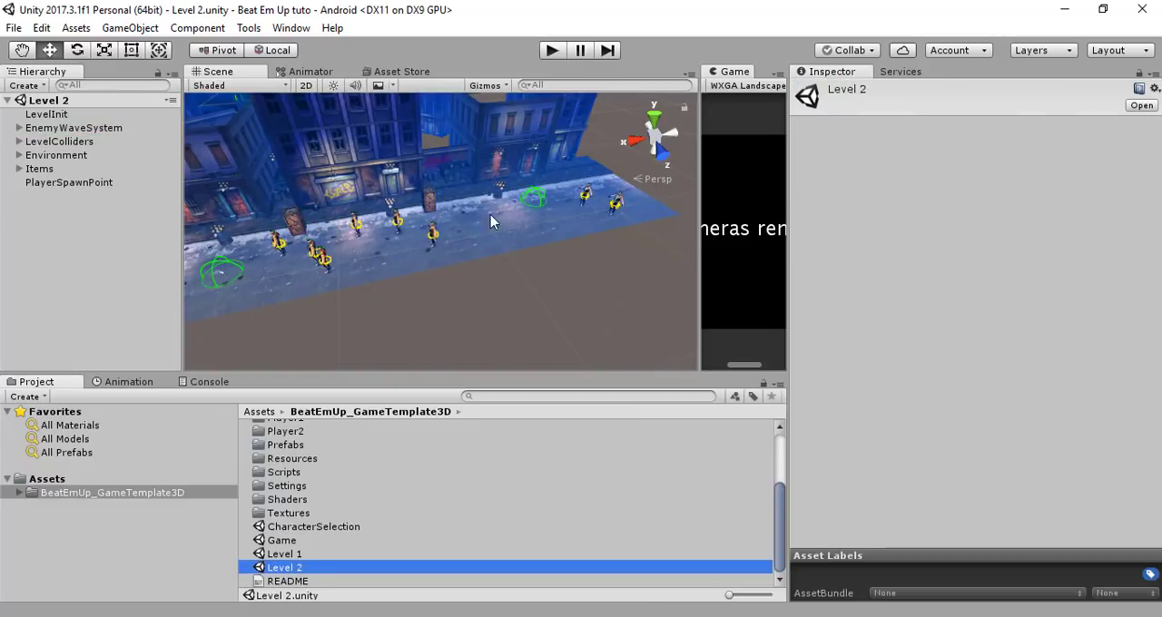
left_click(70, 129)
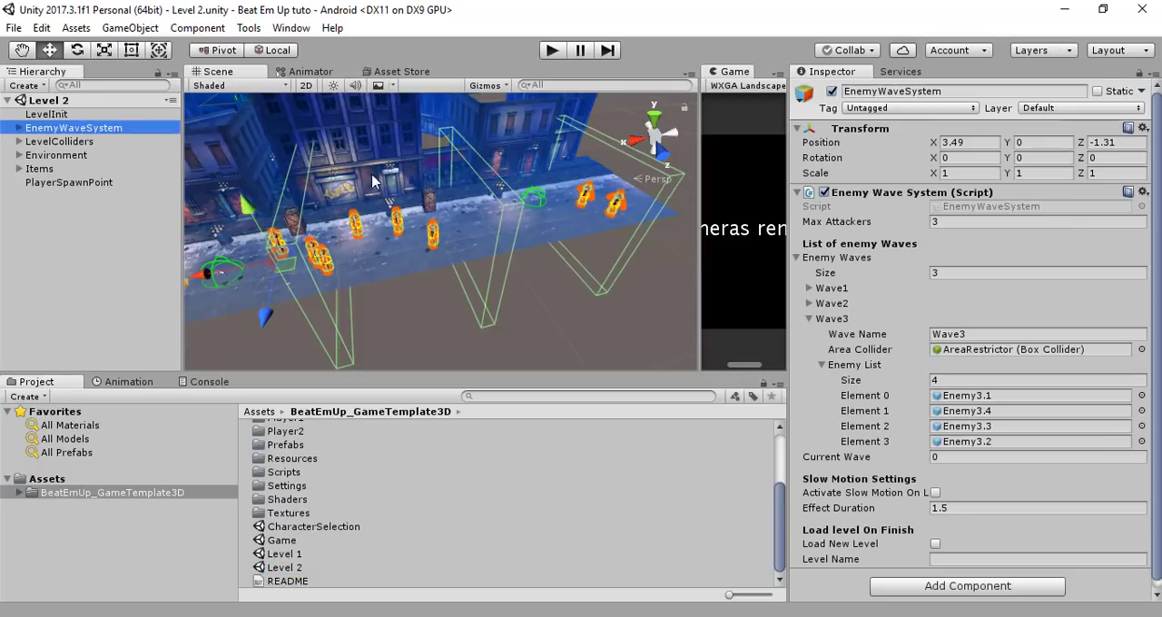
scroll(943, 499, "down", 1)
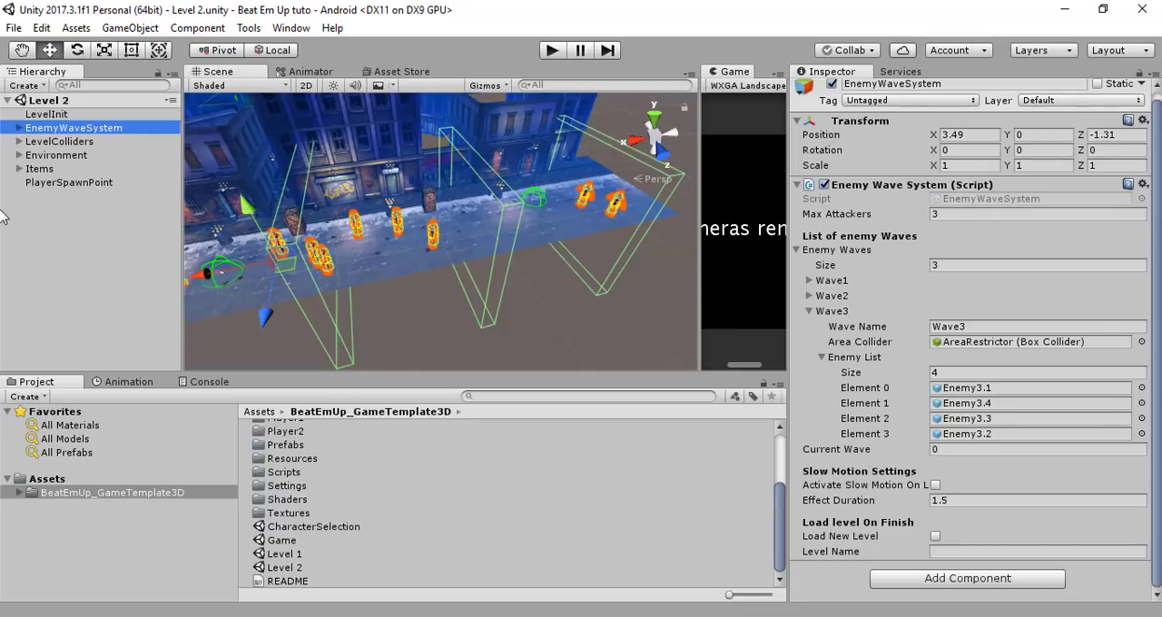
Play the CharacterSelection scene in a widened Game view and start the game with the SpiderMan character
left_click(299, 527)
double_click(300, 534)
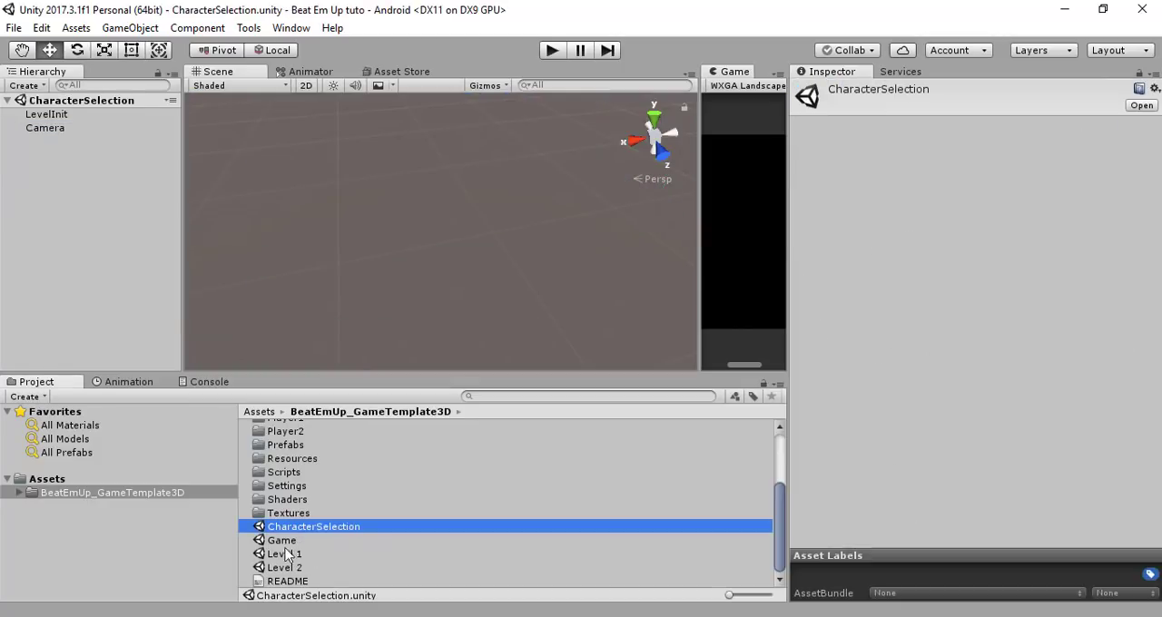
left_click(552, 51)
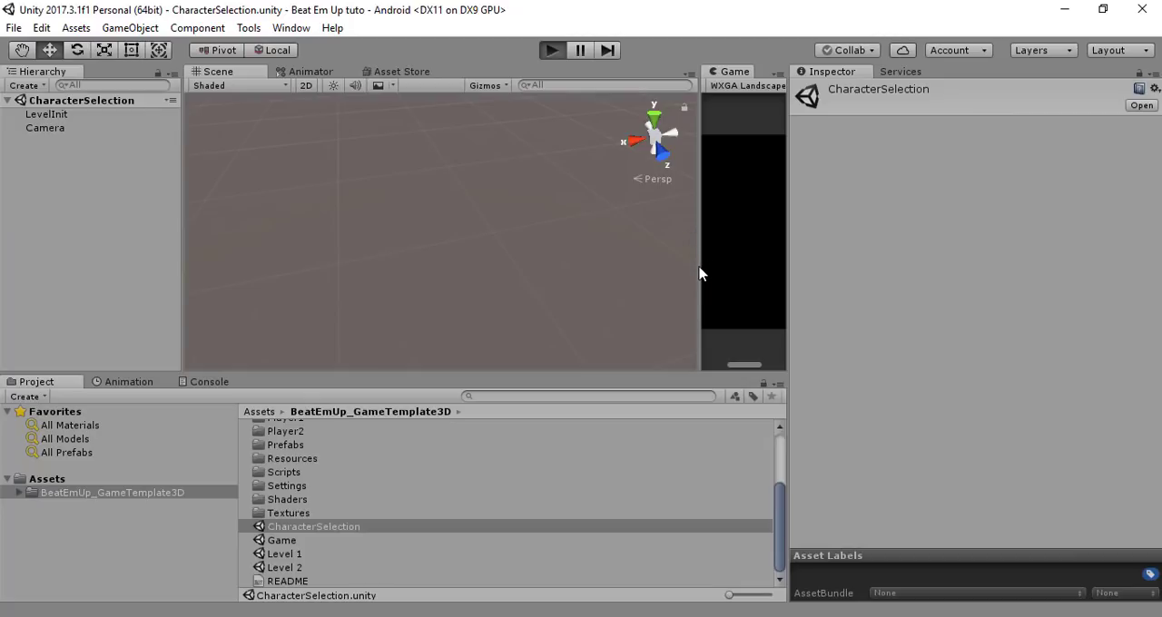
left_click_drag(699, 274, 316, 271)
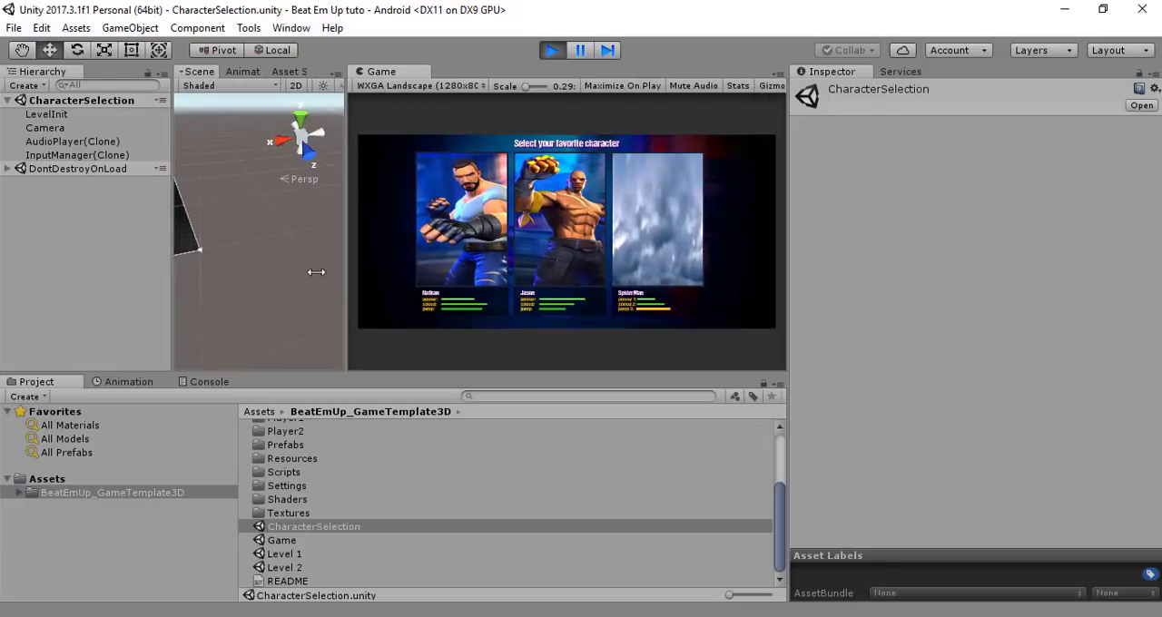
left_click(681, 263)
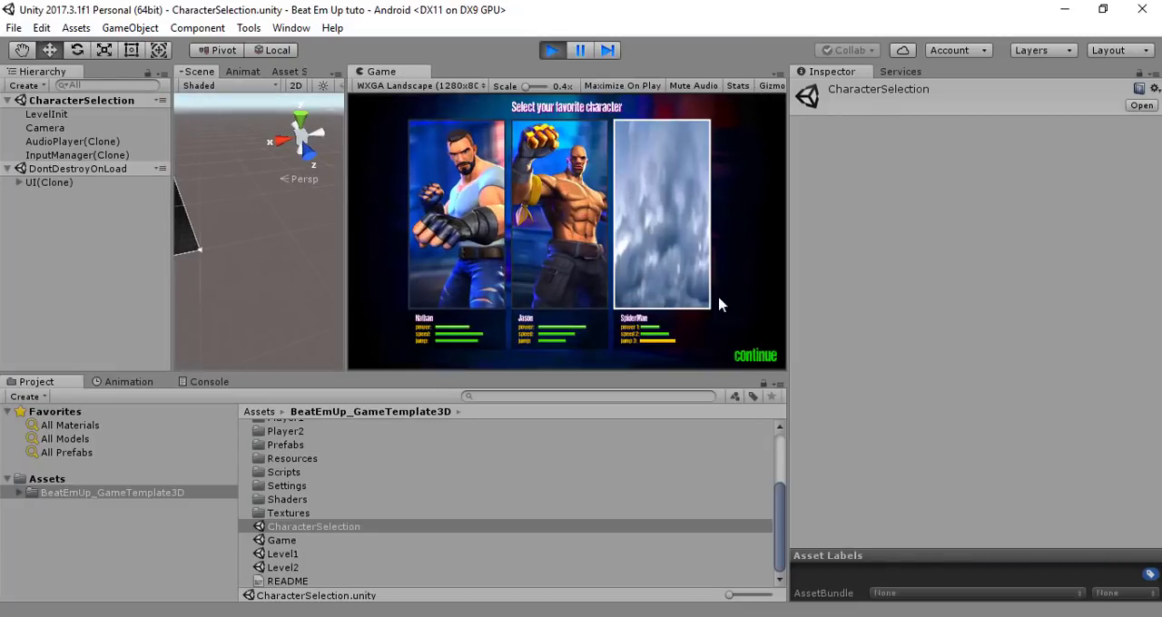
left_click(767, 357)
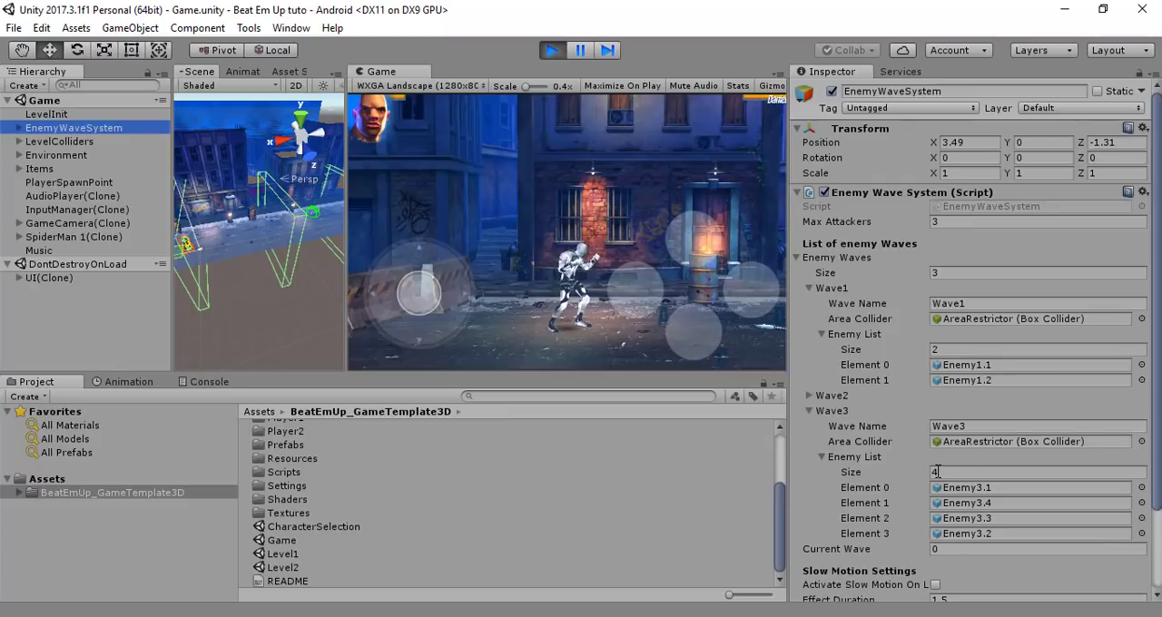
Compare the Level Name in EnemyWaveSystem's Load level On Finish settings with the Level1 scene asset's name
scroll(938, 478, "down", 3)
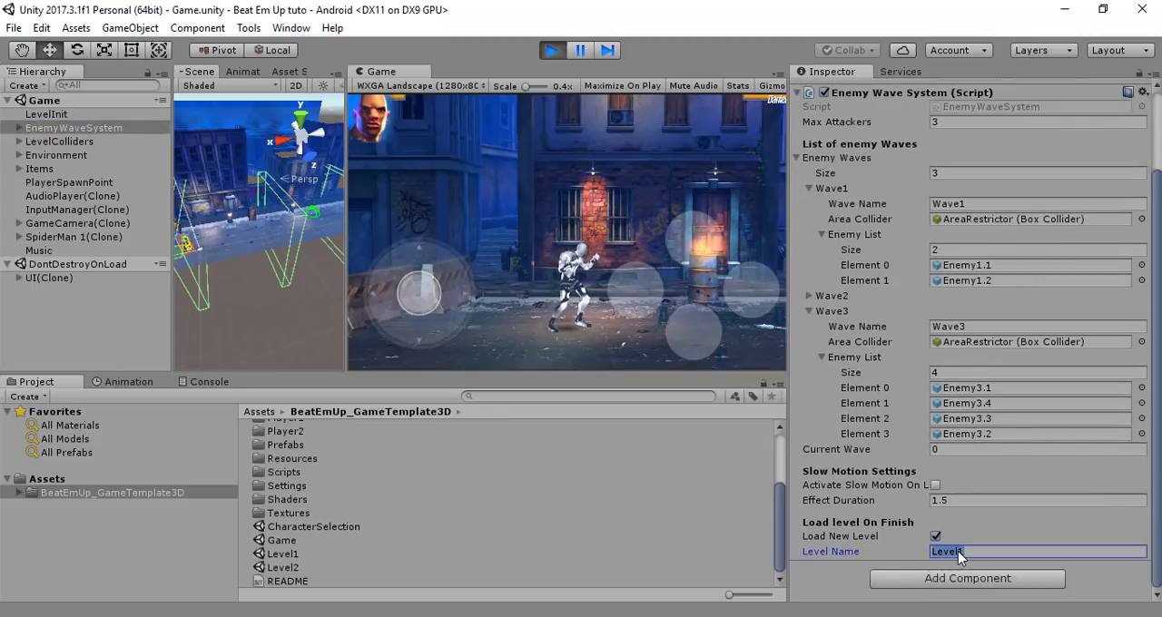
left_click(291, 555)
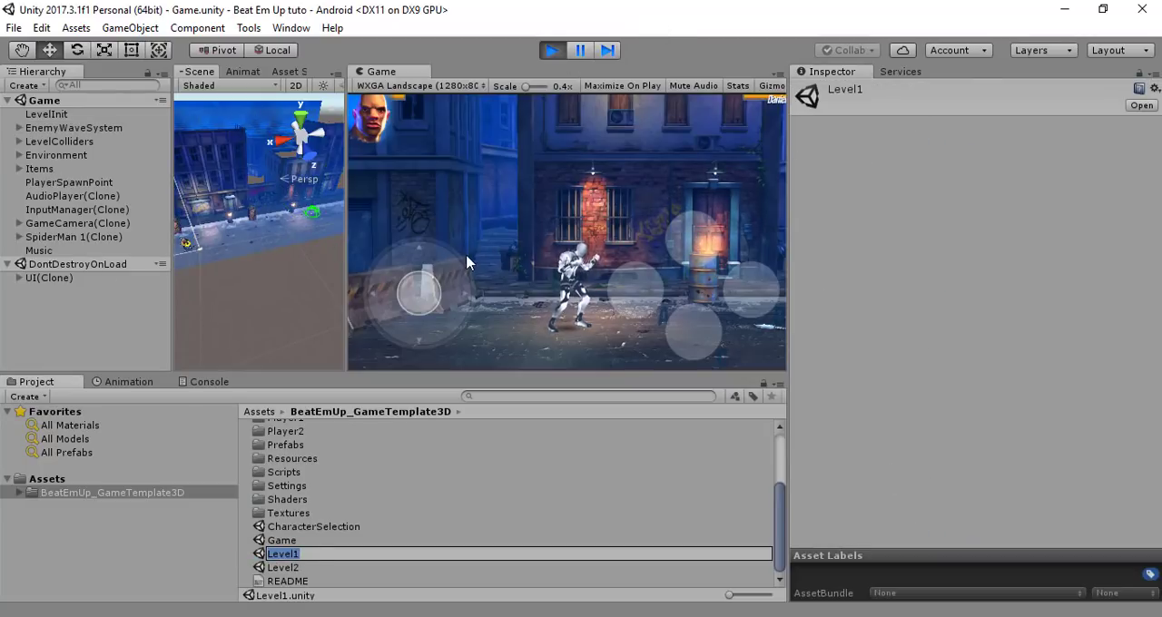
Play-test the Game scene by moving the character along the street and fighting the first enemies with repeated punches
left_click_drag(440, 292, 681, 294)
left_click(648, 296)
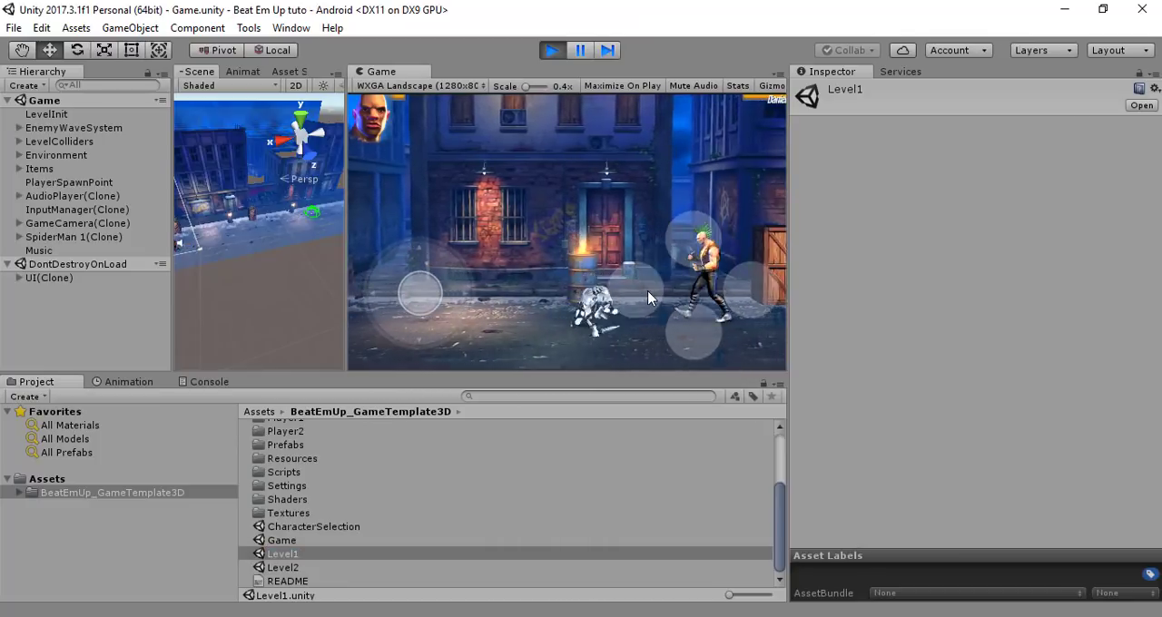
left_click(650, 298)
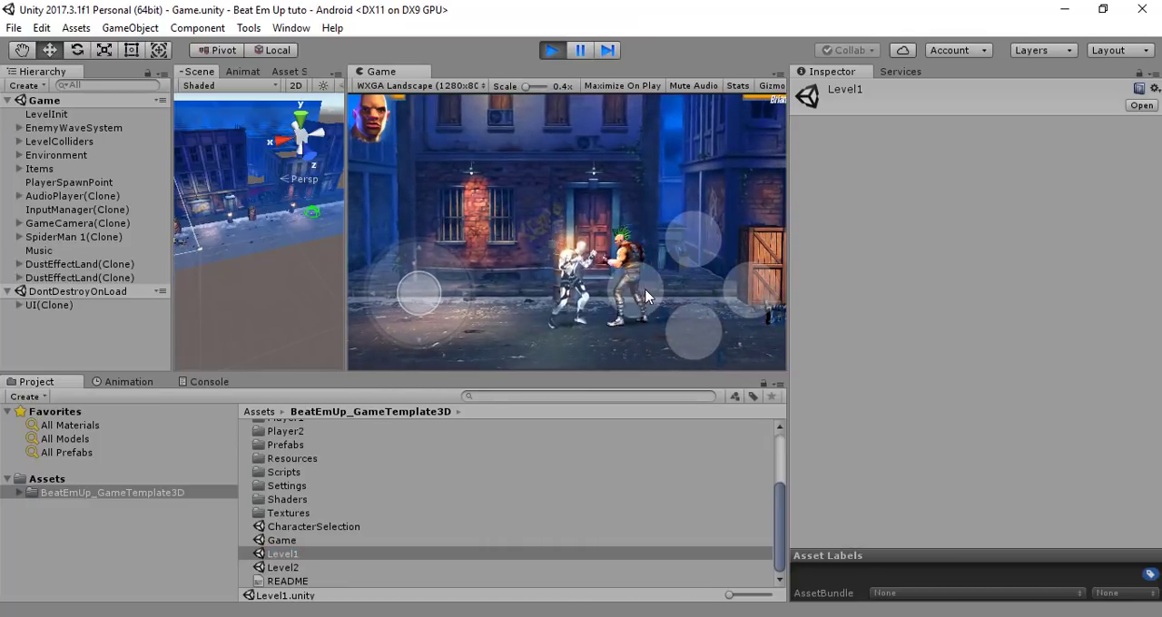
left_click(645, 297)
left_click(645, 297)
left_click(646, 297)
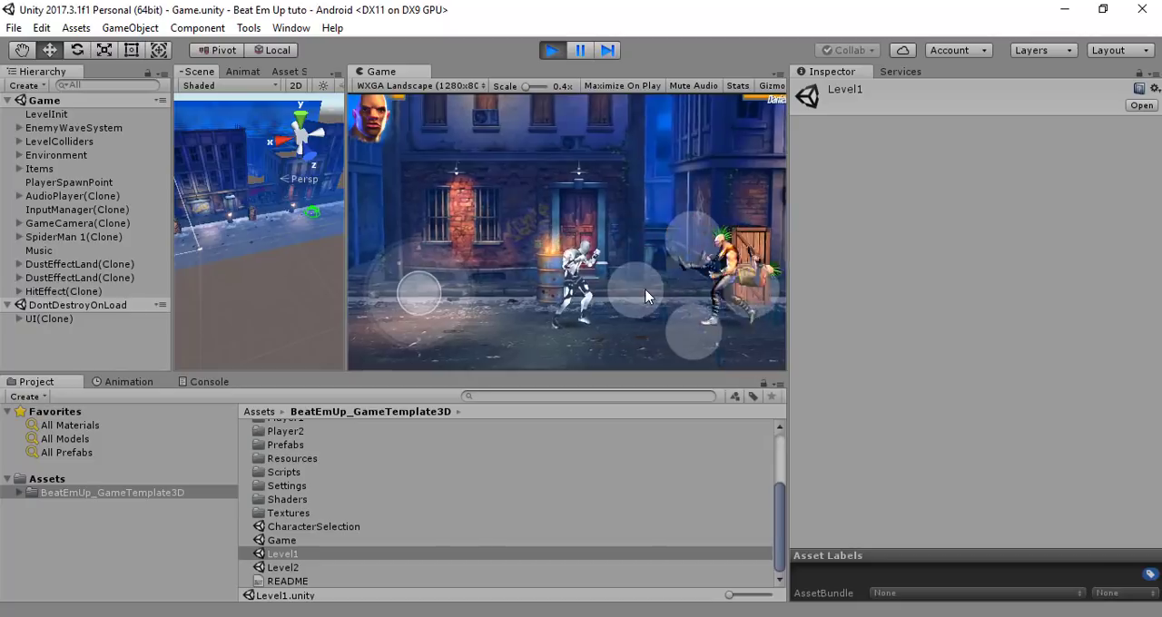
left_click(643, 295)
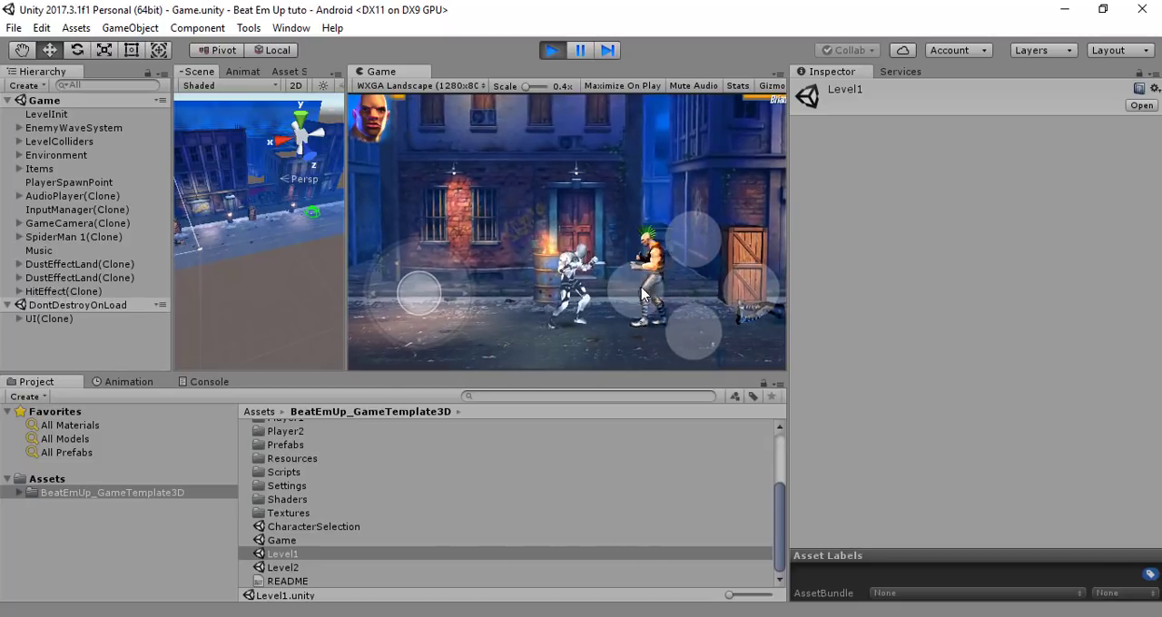
left_click(641, 295)
left_click(641, 295)
left_click(641, 295)
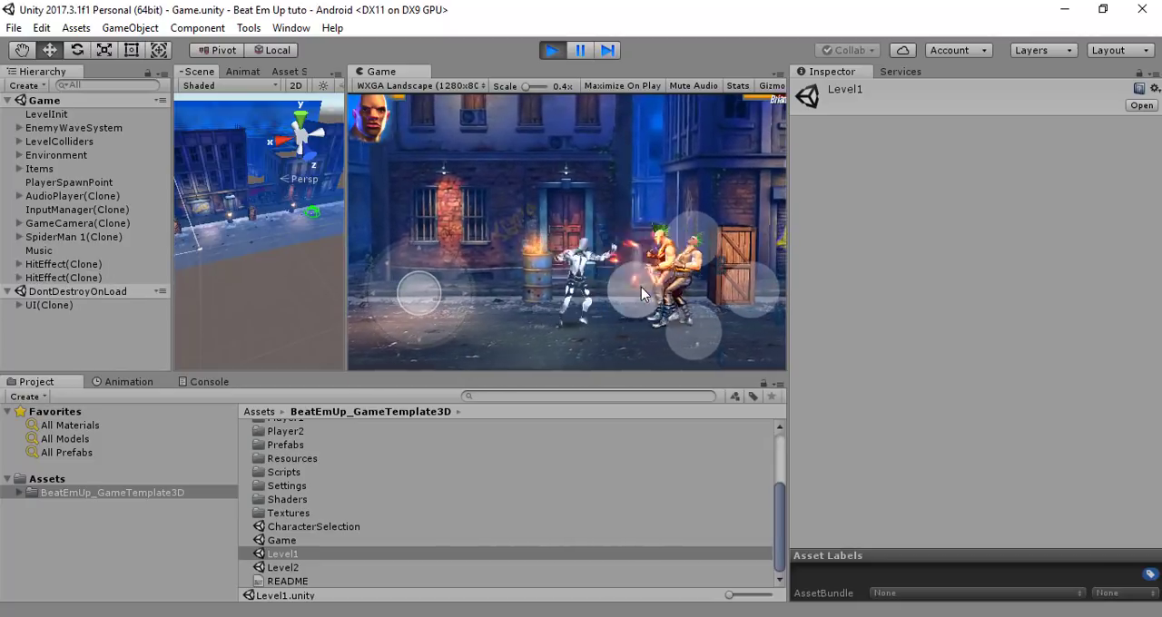
left_click(641, 288)
left_click(641, 289)
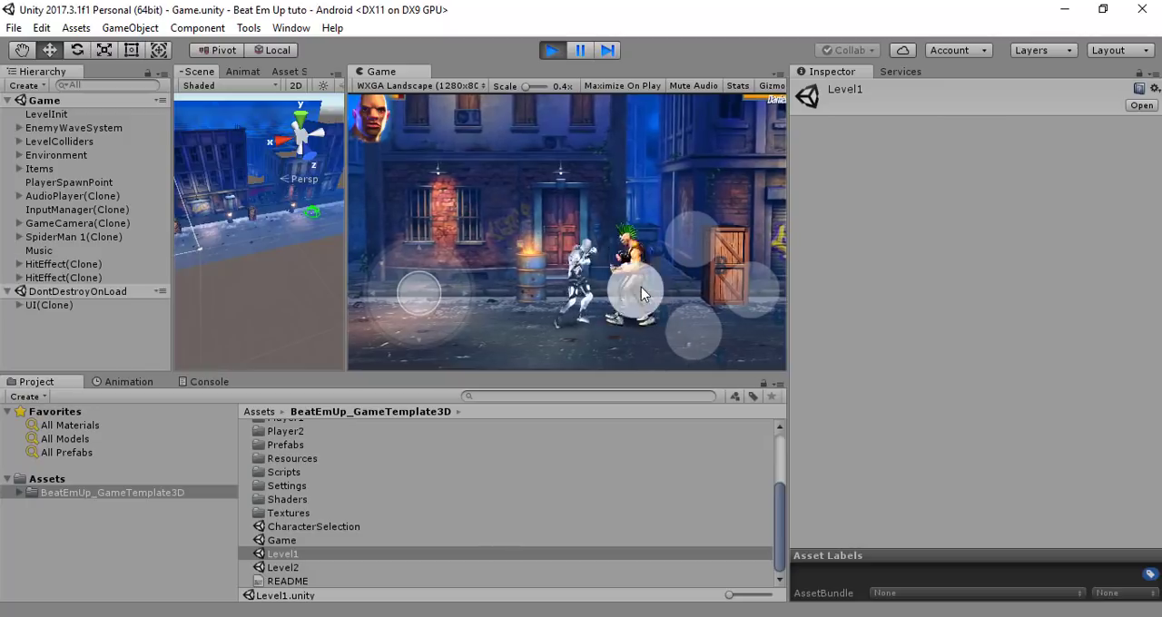
left_click(641, 289)
left_click(641, 289)
left_click(641, 289)
left_click(641, 288)
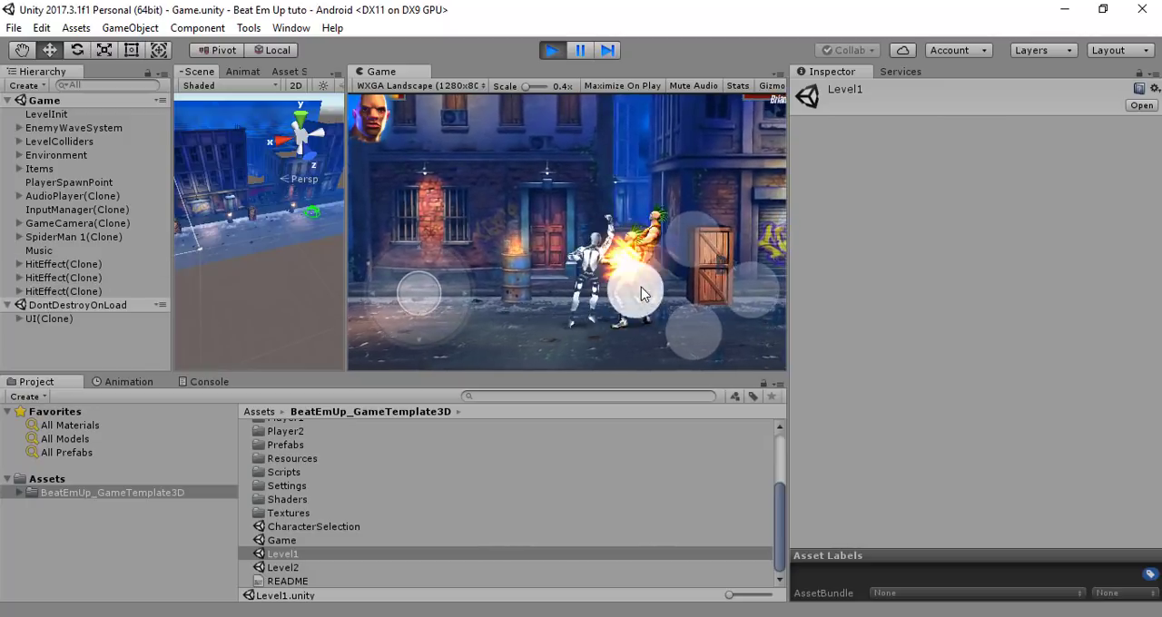
Advance the character past the wooden crate to the graffiti shutter, attacking enemies with punches and a jump attack
left_click_drag(437, 293, 597, 309)
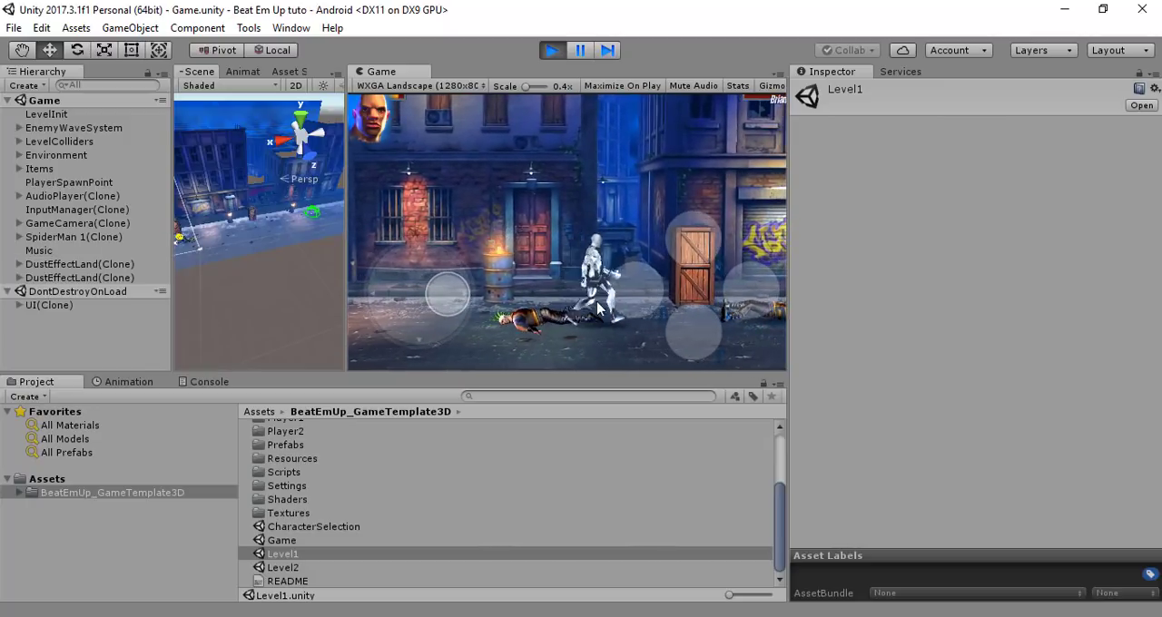
left_click(647, 291)
left_click(647, 290)
left_click(648, 291)
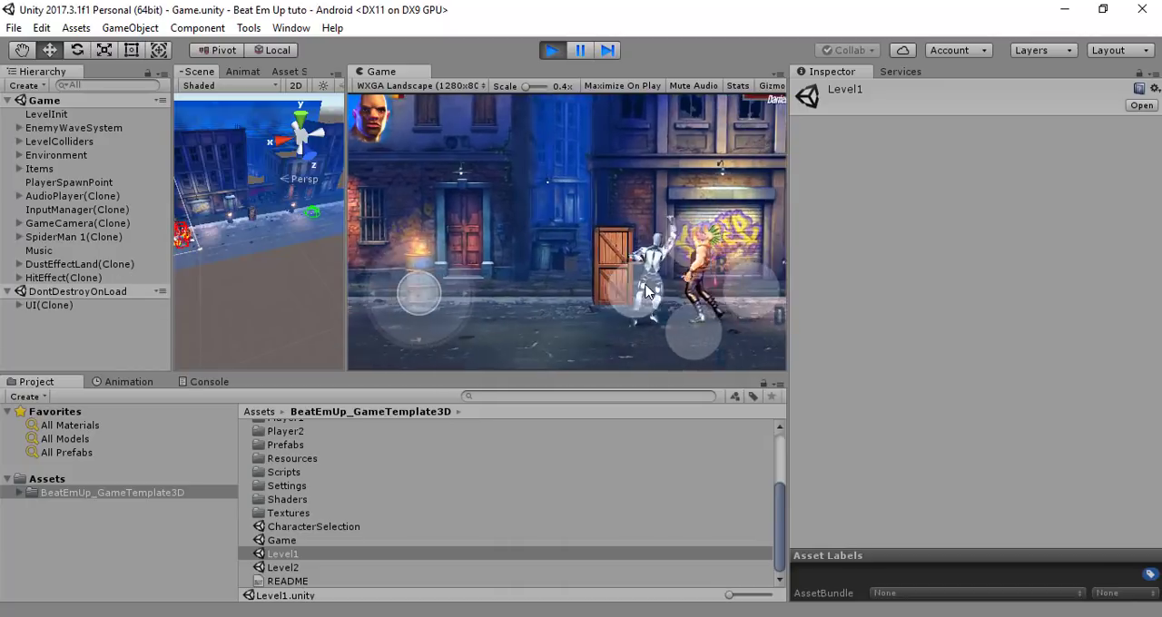
left_click_drag(431, 294, 687, 307)
left_click(630, 277)
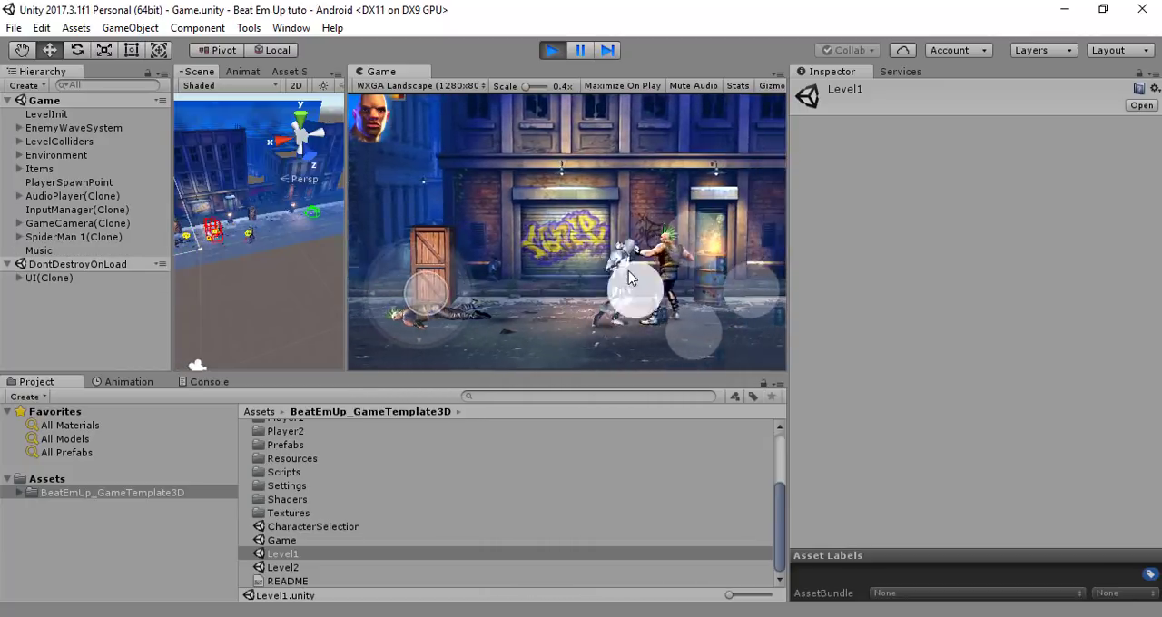
left_click(641, 291)
left_click(641, 291)
left_click(685, 323)
left_click(653, 295)
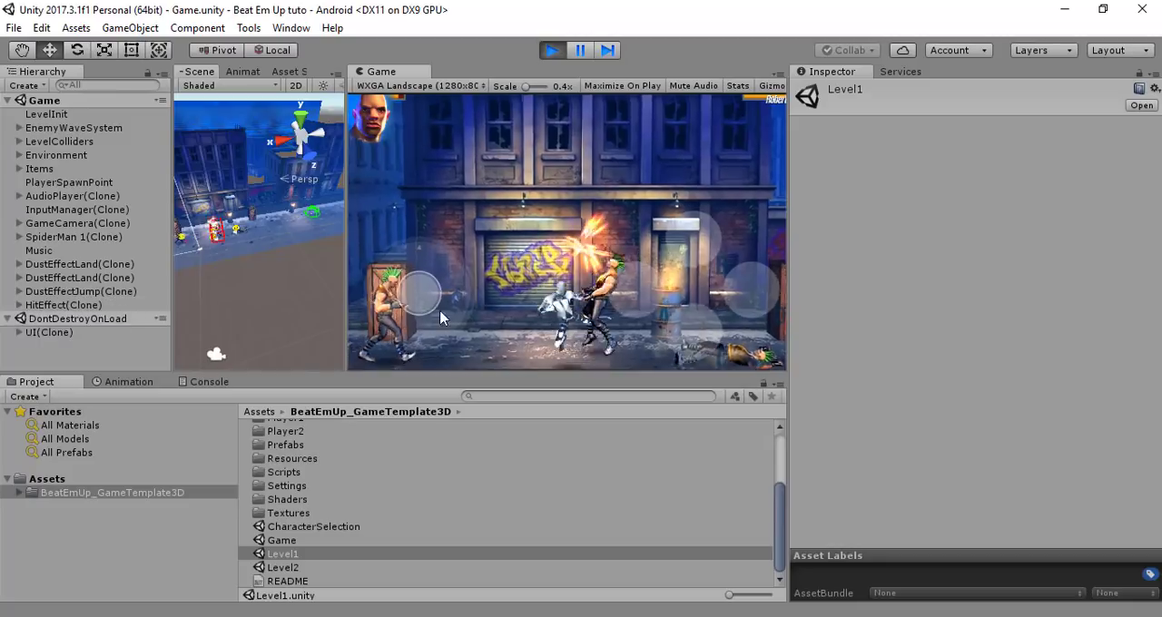
Move back to the wooden crate and fight the enemy group there with punches and kicks
mouse_move(426, 307)
left_mouse_down()
mouse_move(437, 304)
mouse_move(26, 330)
mouse_move(3, 251)
mouse_move(195, 251)
mouse_move(434, 289)
left_mouse_up()
left_click(646, 286)
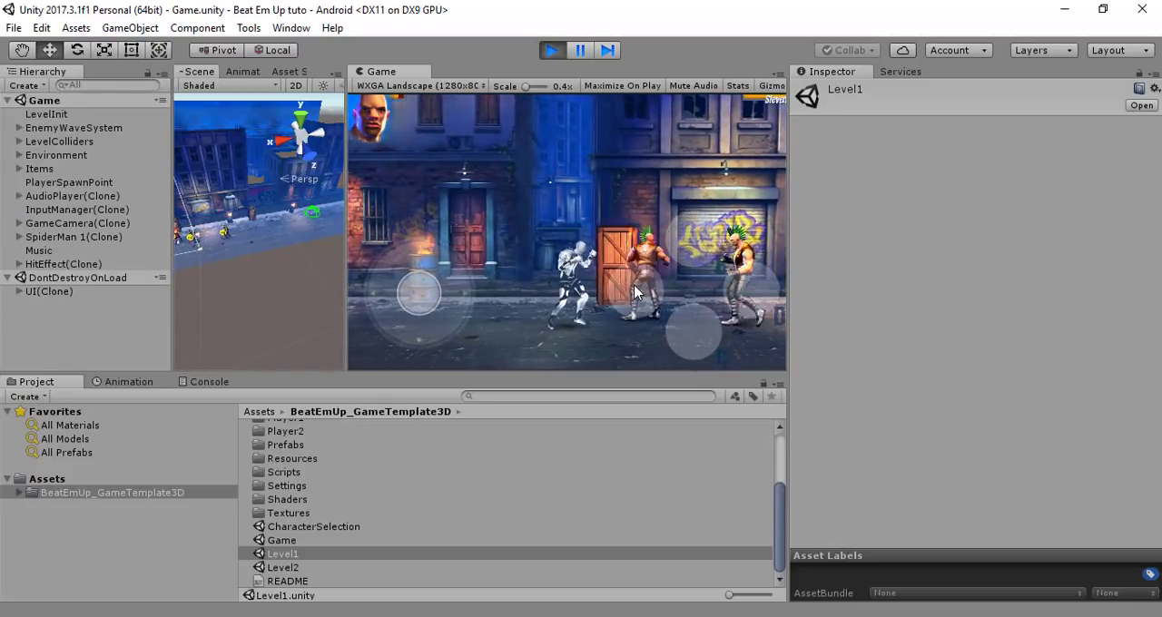
left_click(658, 277)
left_click(695, 249)
left_click(695, 250)
left_click(640, 281)
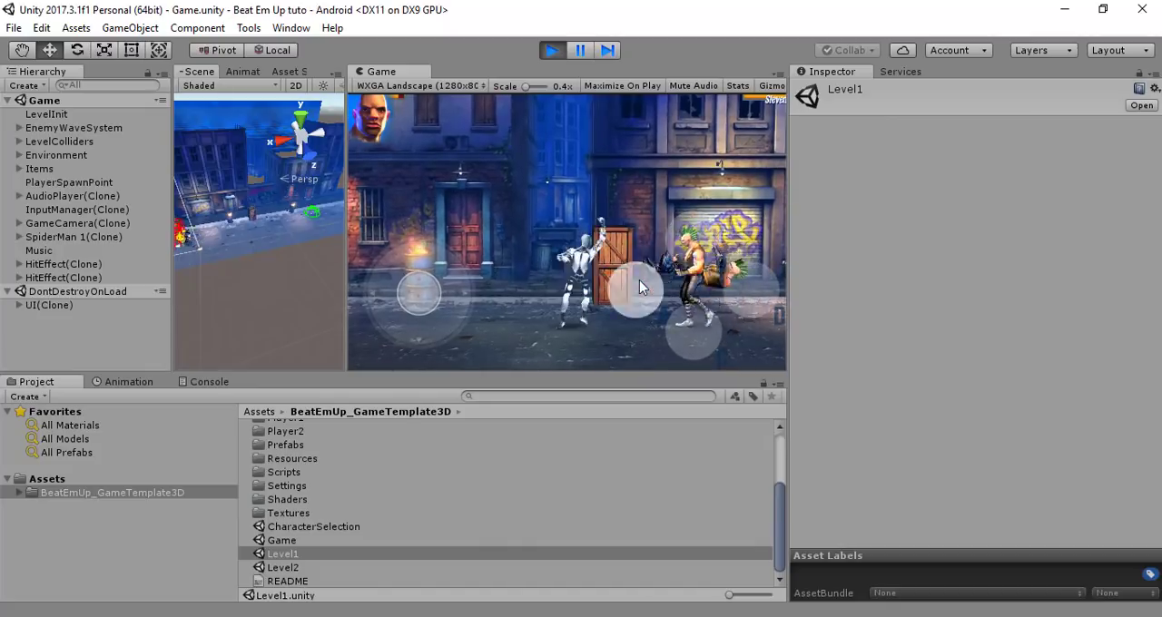
left_click(639, 280)
left_click(639, 280)
left_click(687, 245)
left_click(685, 245)
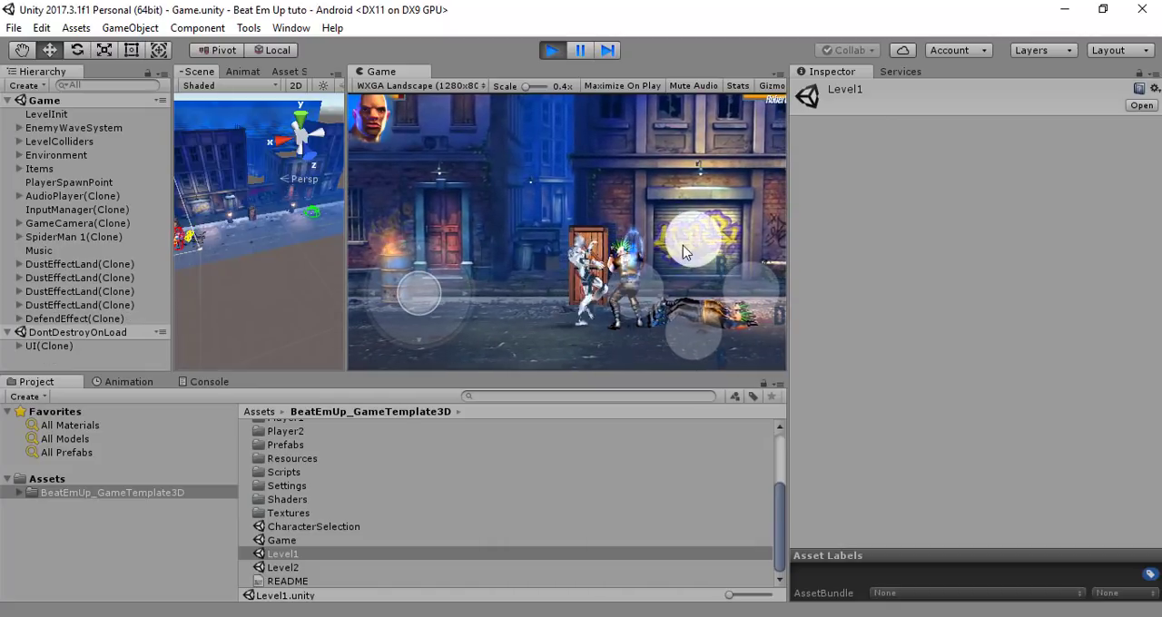
left_click(649, 285)
left_click(649, 286)
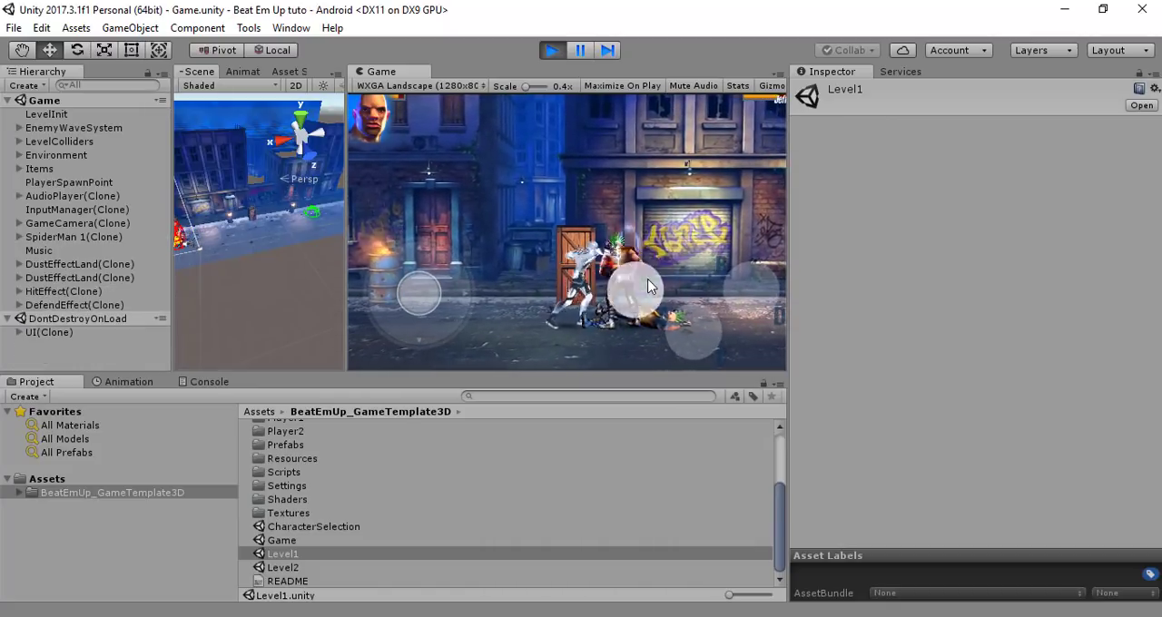
left_click(650, 286)
left_click(643, 292)
left_click(641, 292)
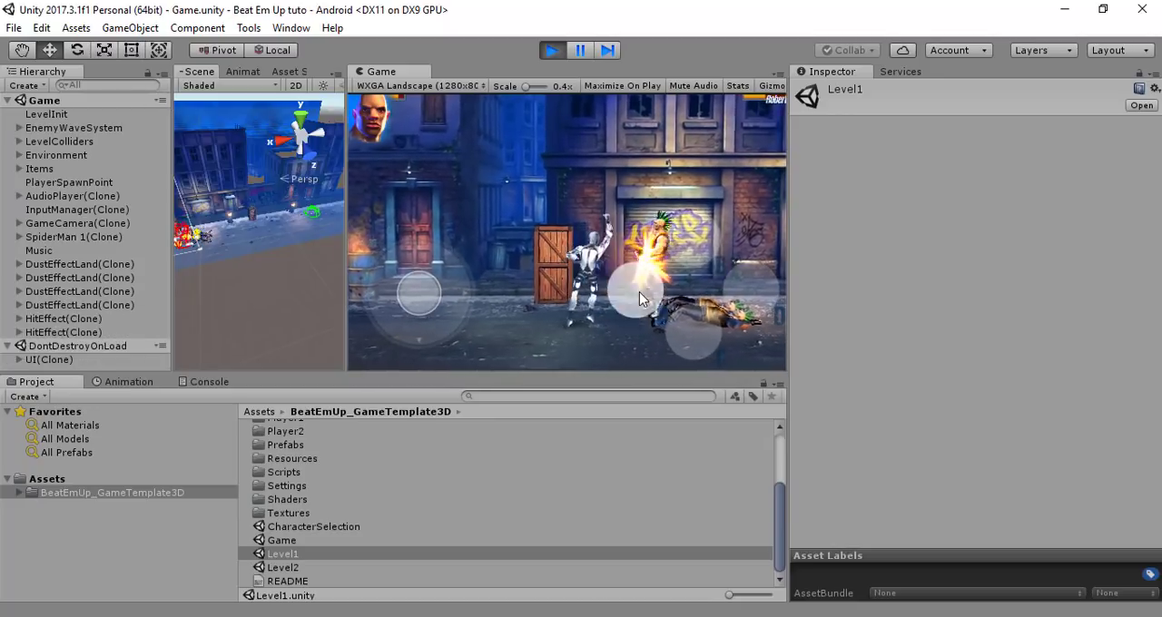
left_click(685, 247)
left_click(646, 296)
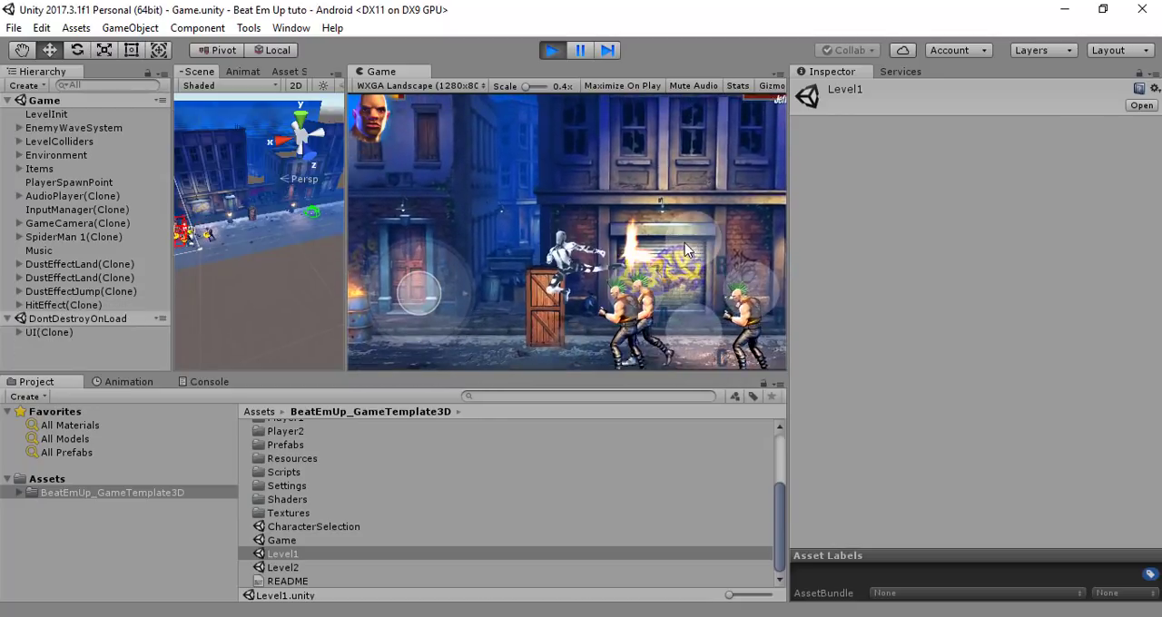
left_click(640, 294)
left_click_drag(423, 296, 454, 298)
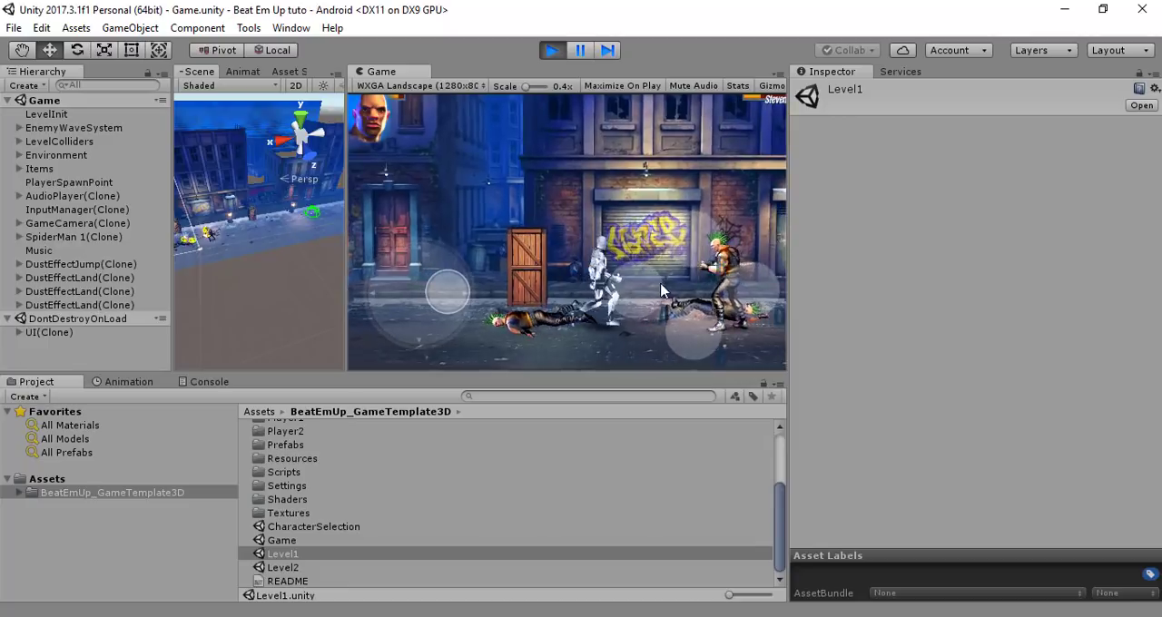
Attack the remaining enemies in front of the graffiti shutter with further punches
left_click(637, 296)
left_click(637, 296)
left_click(636, 286)
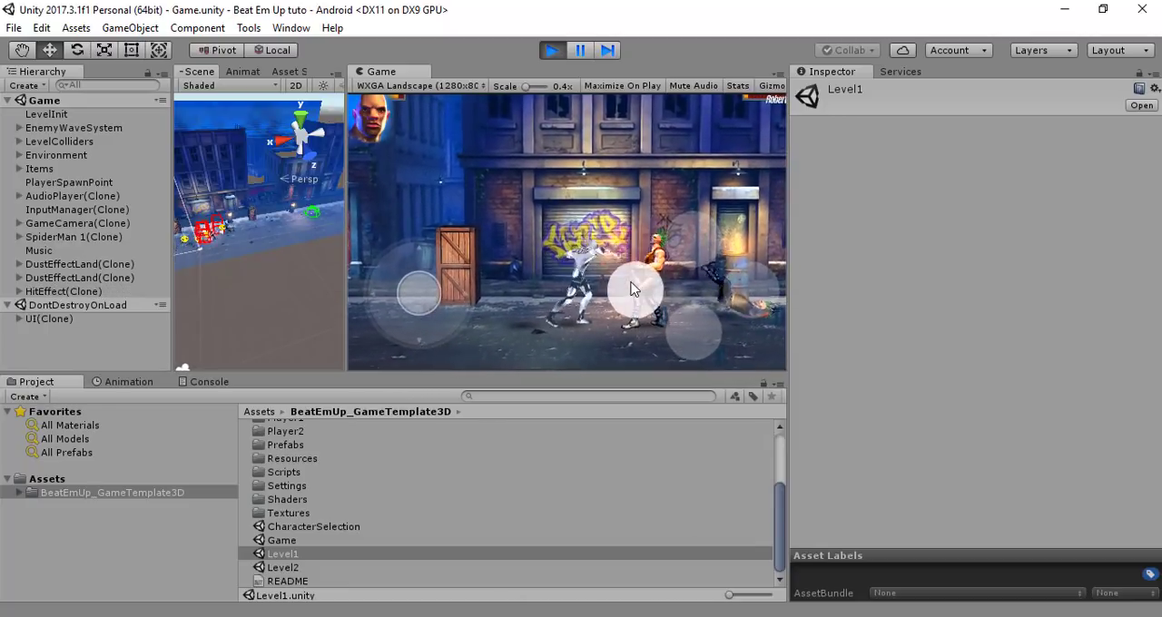
left_click(640, 280)
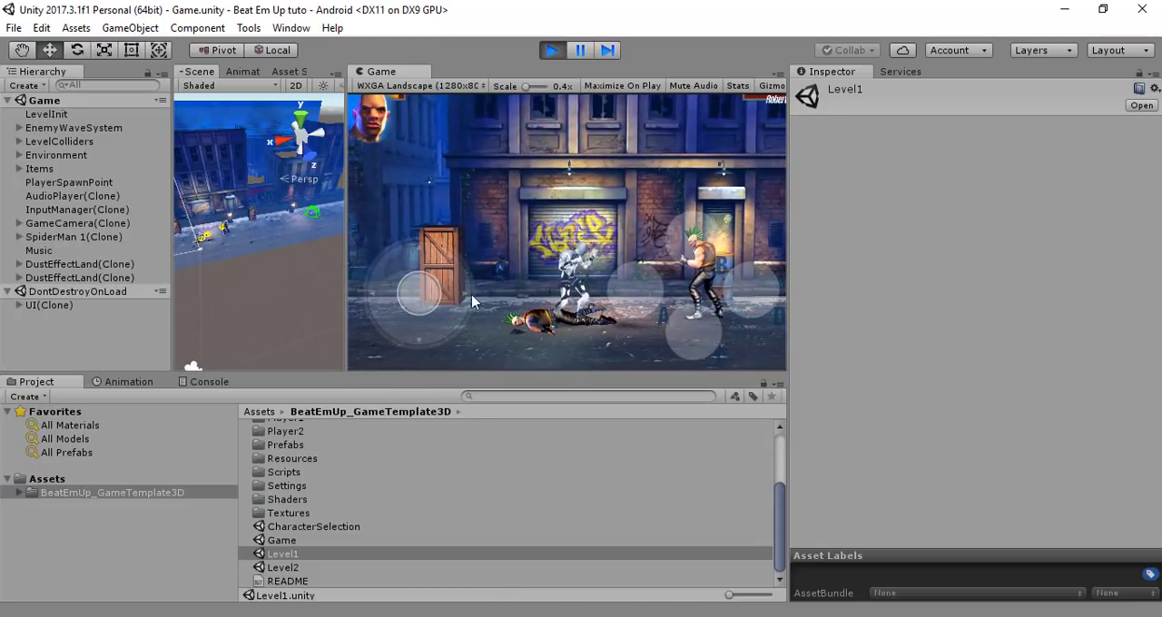
left_click(626, 291)
left_click(623, 290)
Advance farther along the street and defeat the final enemy wave of the Game scene to test the transition to Level1
left_click_drag(447, 301, 641, 289)
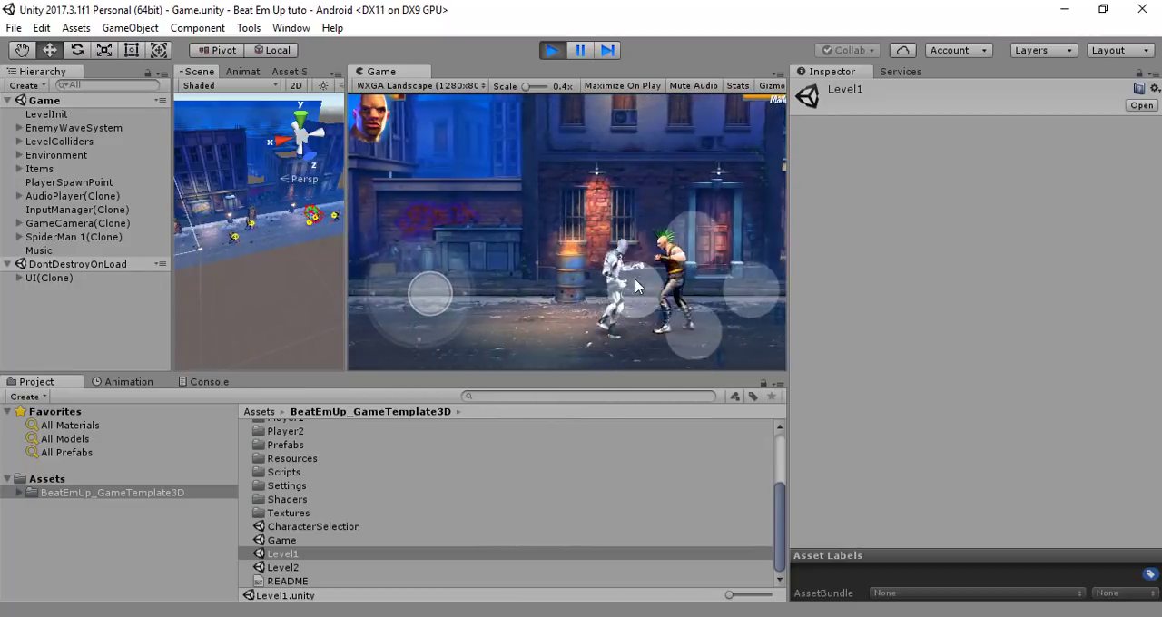
left_click(640, 286)
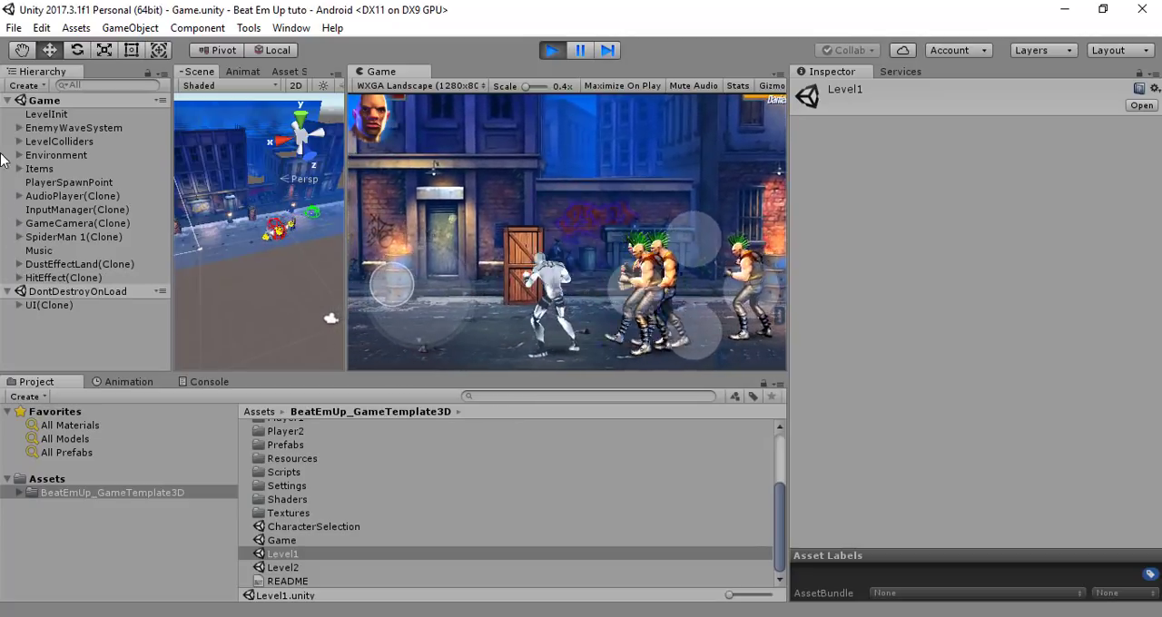
left_click_drag(2, 160, 509, 286)
left_click(647, 300)
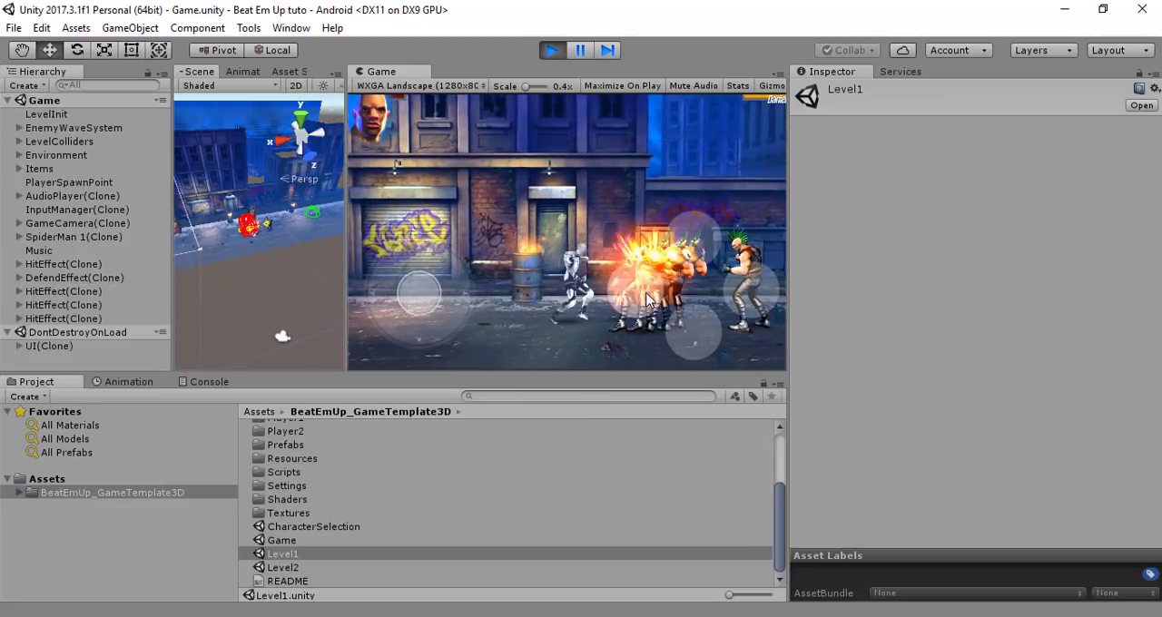
left_click(647, 299)
left_click(647, 299)
left_click(646, 300)
left_click(645, 301)
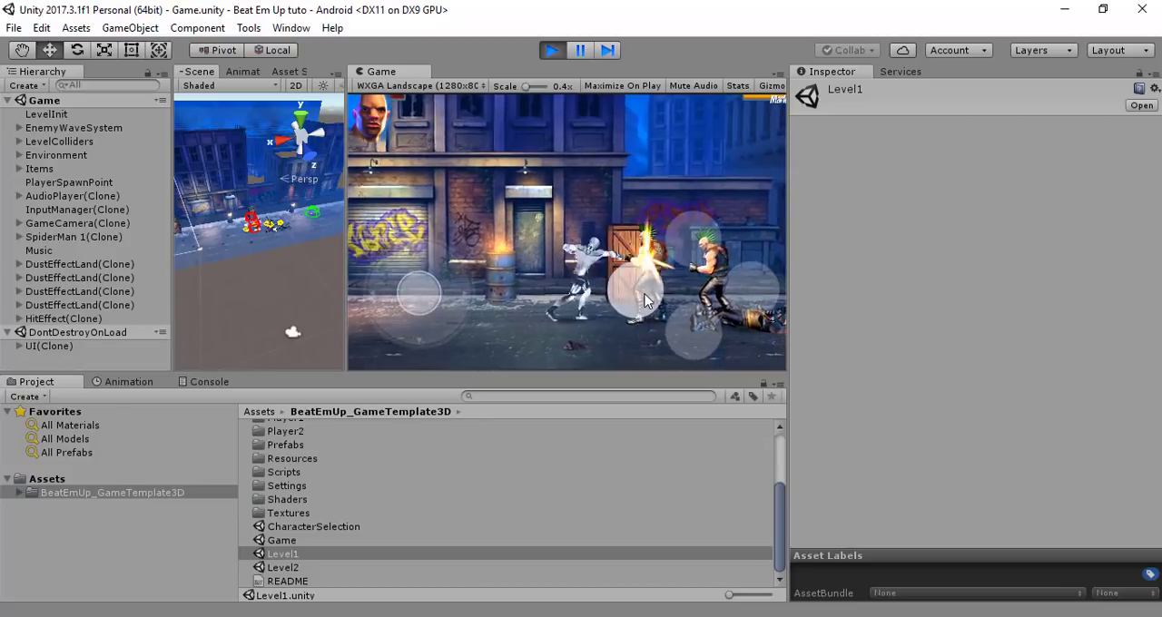
left_click(645, 300)
left_click(645, 301)
left_click(646, 301)
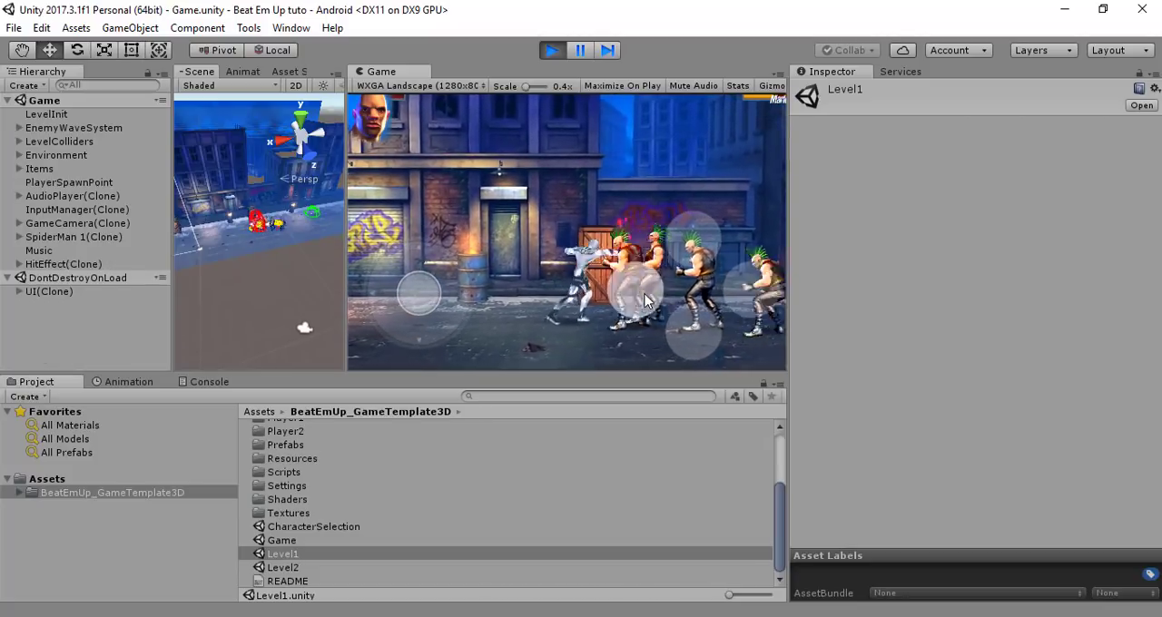
left_click(646, 300)
left_click(645, 300)
left_click(646, 301)
left_click(645, 300)
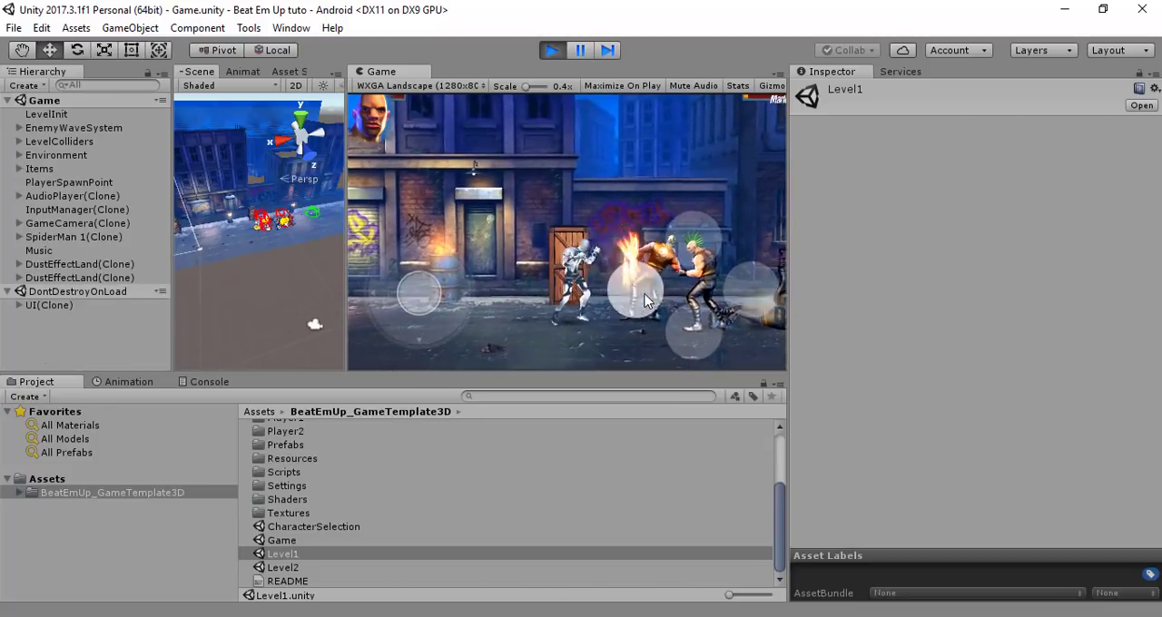
left_click(645, 301)
left_click(646, 301)
left_click(646, 300)
left_click(645, 301)
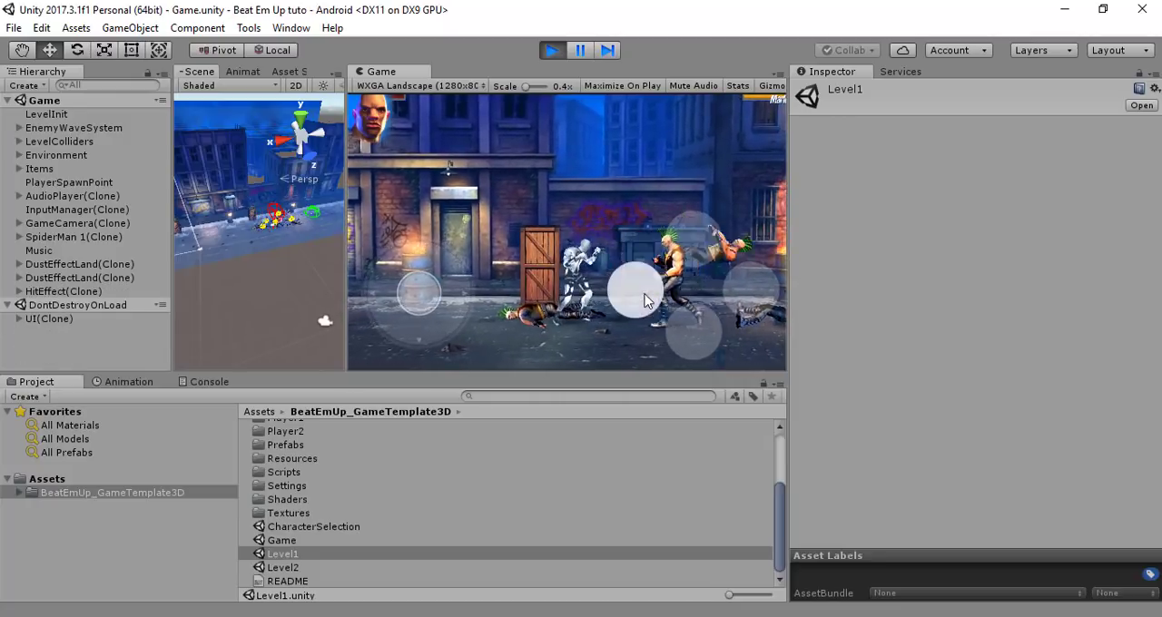
left_click(646, 301)
left_click(646, 301)
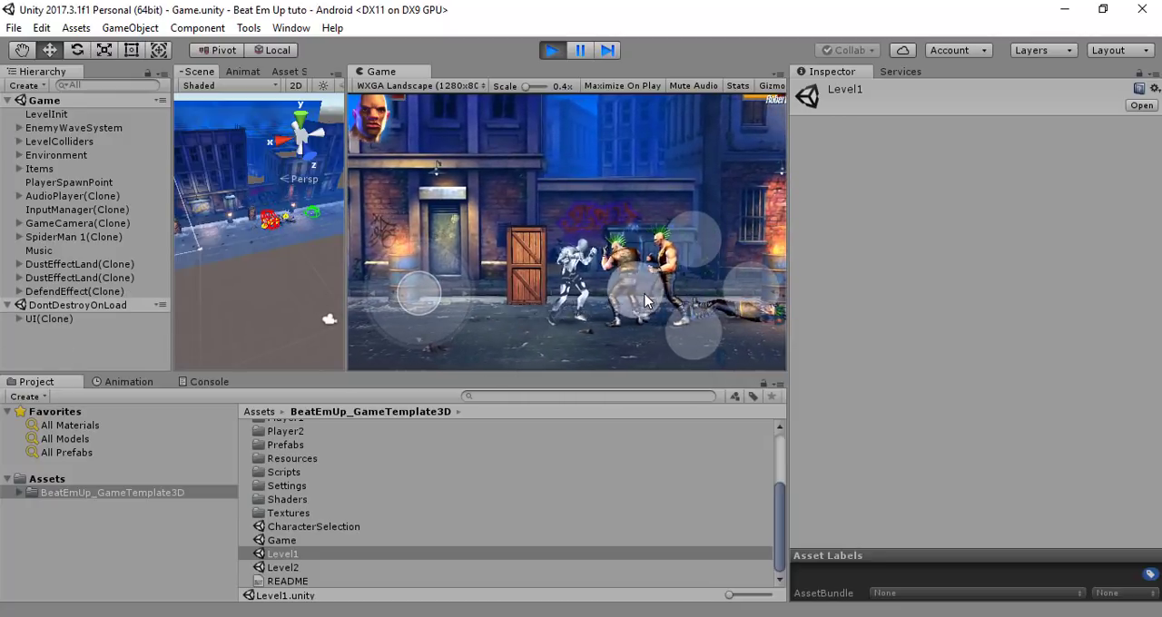
left_click(645, 301)
left_click(645, 301)
left_click(646, 301)
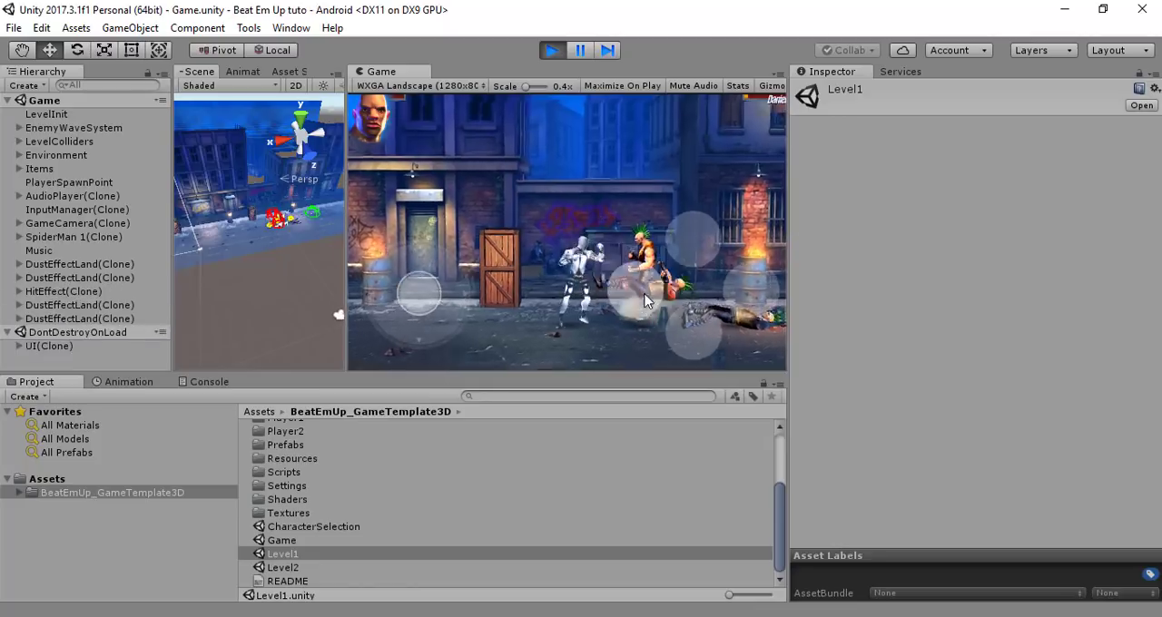
left_click(646, 300)
left_click(645, 300)
left_click(646, 300)
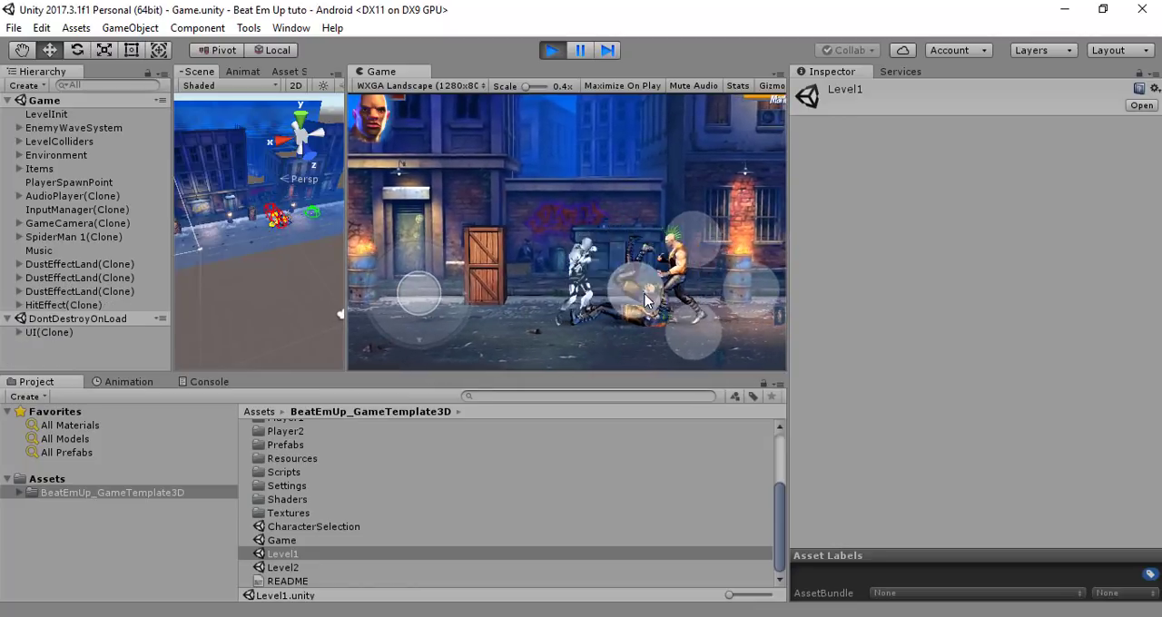
left_click(645, 300)
left_click(645, 300)
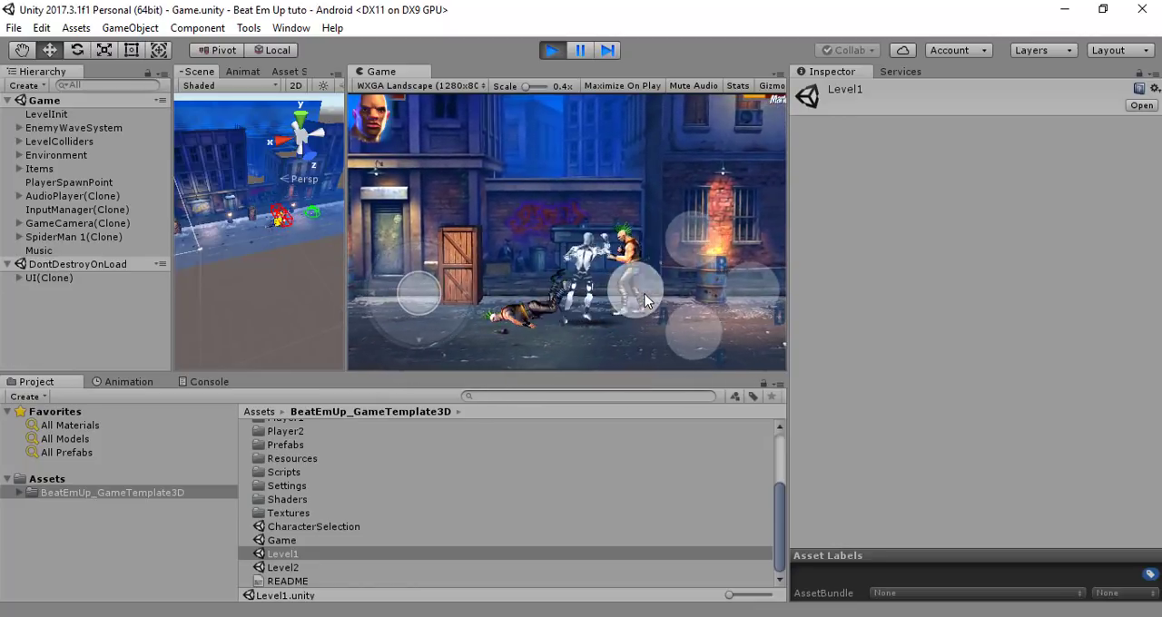
left_click(645, 301)
left_click(645, 300)
left_click(679, 311)
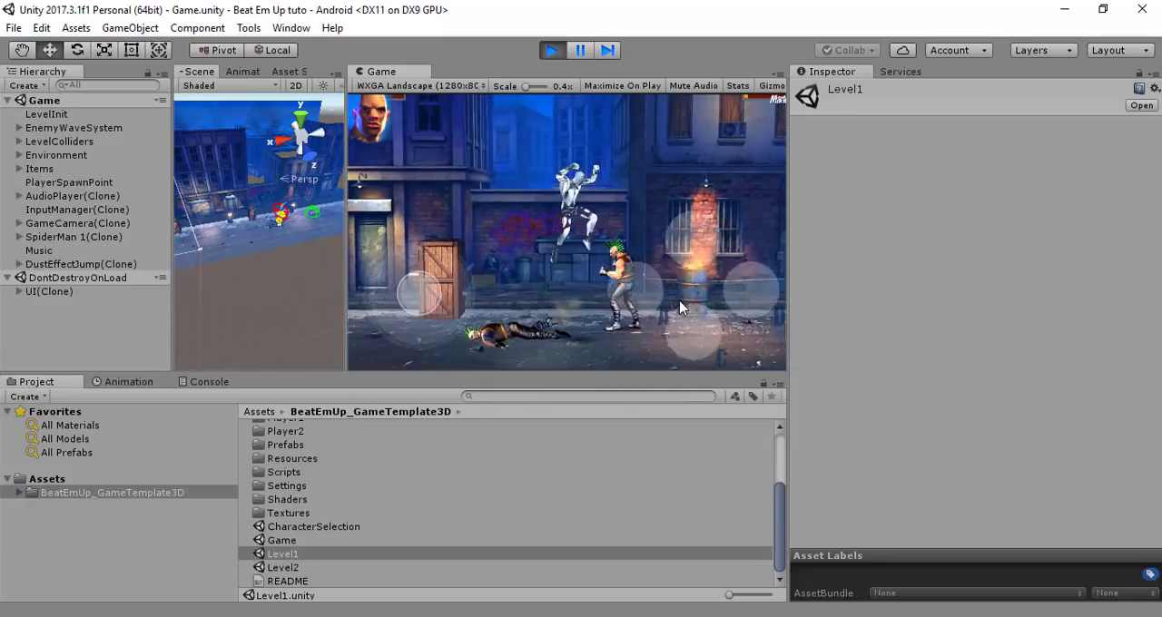
left_click(661, 303)
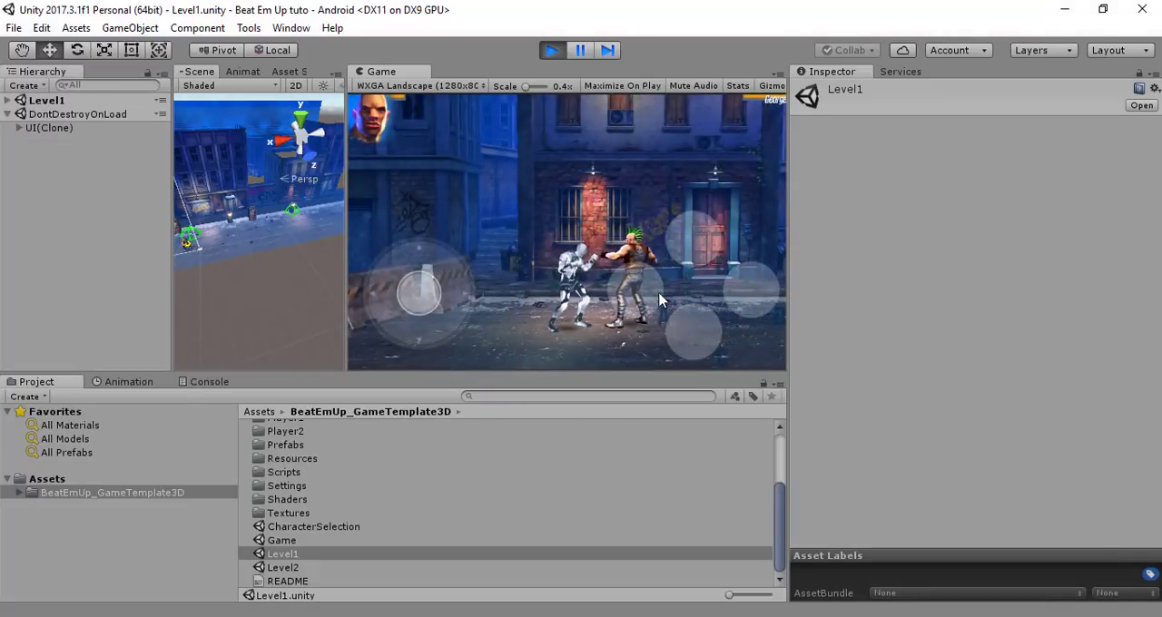
Attack the first Level1 enemies with punches and a jump attack while advancing the character toward the red door
left_click(642, 285)
left_click(640, 286)
left_click(641, 285)
left_click(679, 323)
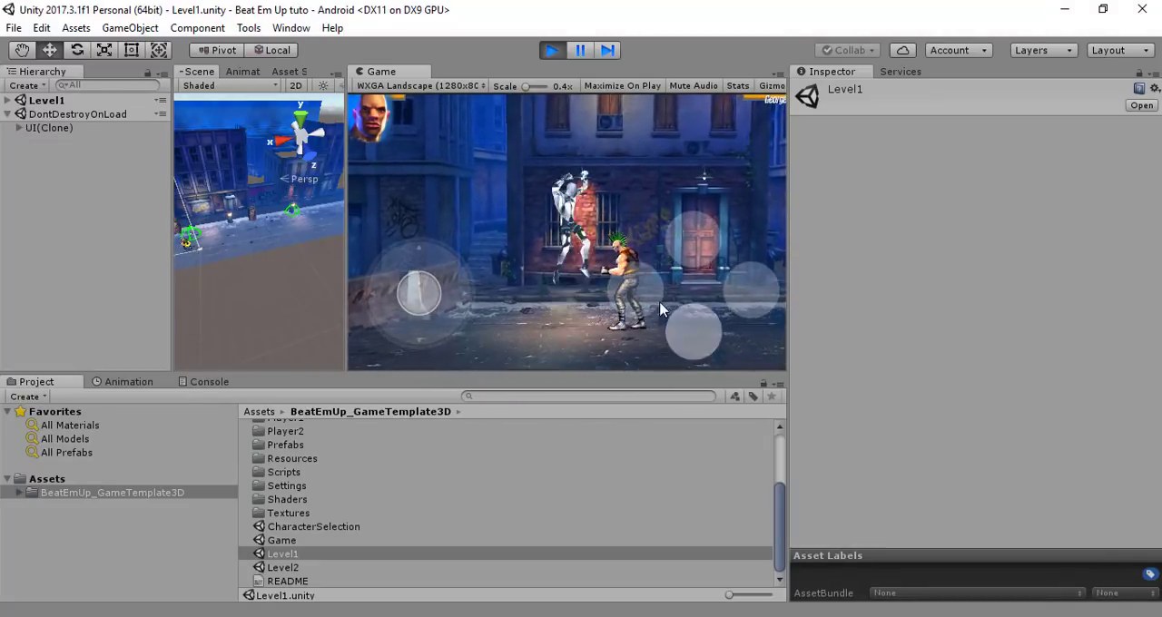
left_click(643, 291)
left_click_drag(422, 294, 640, 287)
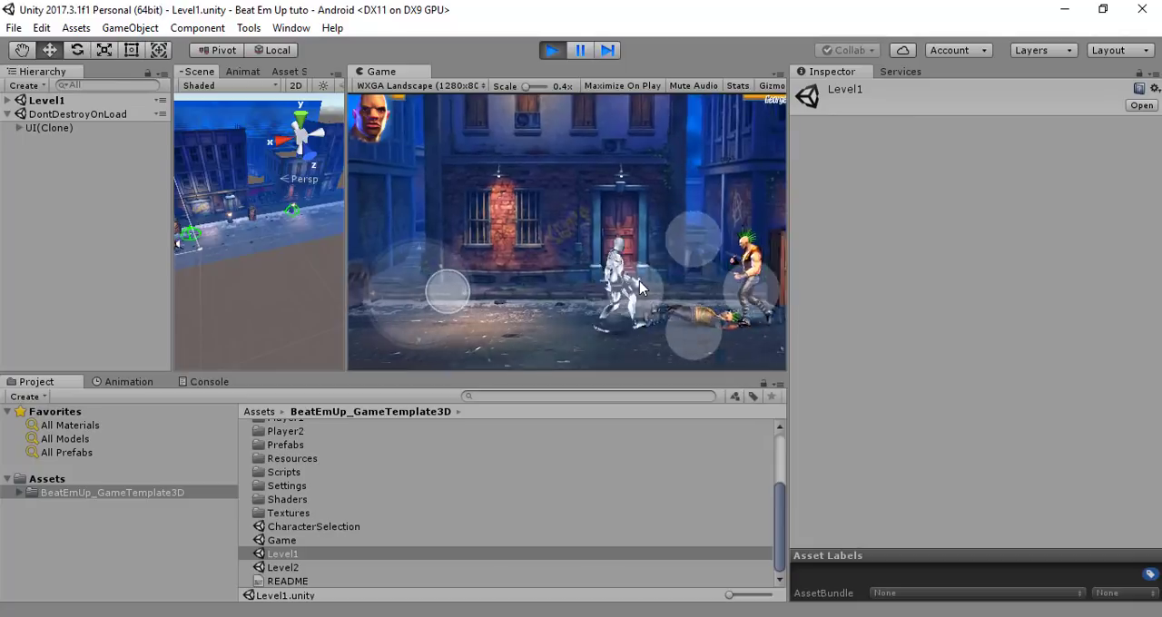
Punch the enemies between the red door and the burning barrel
left_click(640, 289)
left_click(639, 292)
left_click(639, 296)
left_click(638, 298)
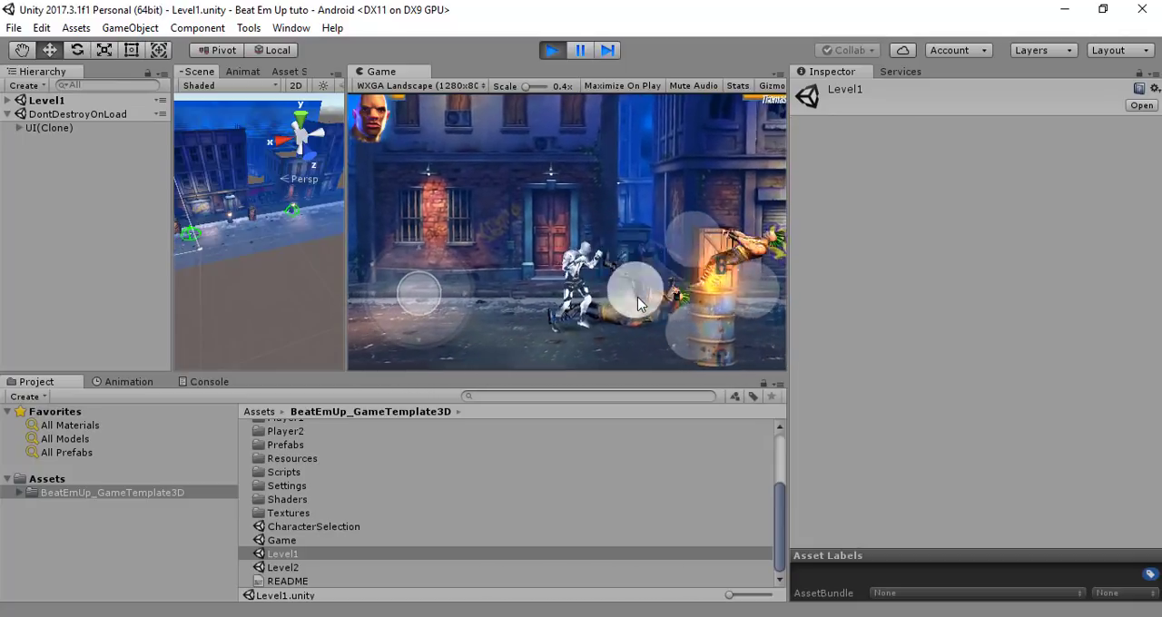
left_click(639, 297)
left_click(643, 294)
left_click(638, 292)
left_click(652, 278)
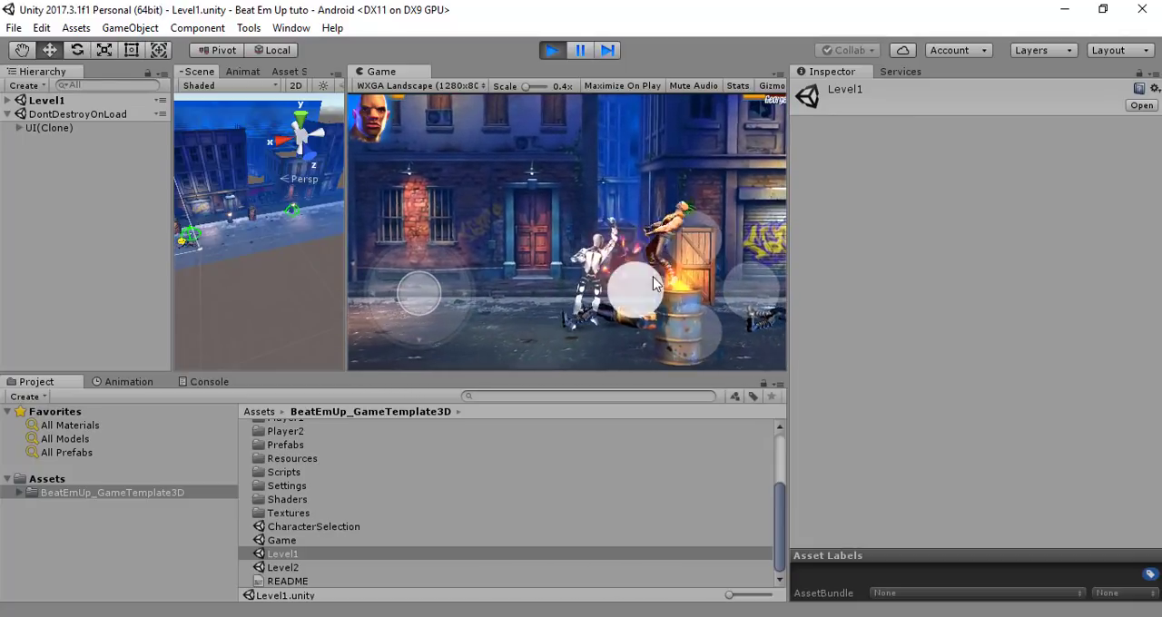
Fight the enemies around the burning barrel with kicks, punches and jumps
left_click(687, 248)
left_click(645, 297)
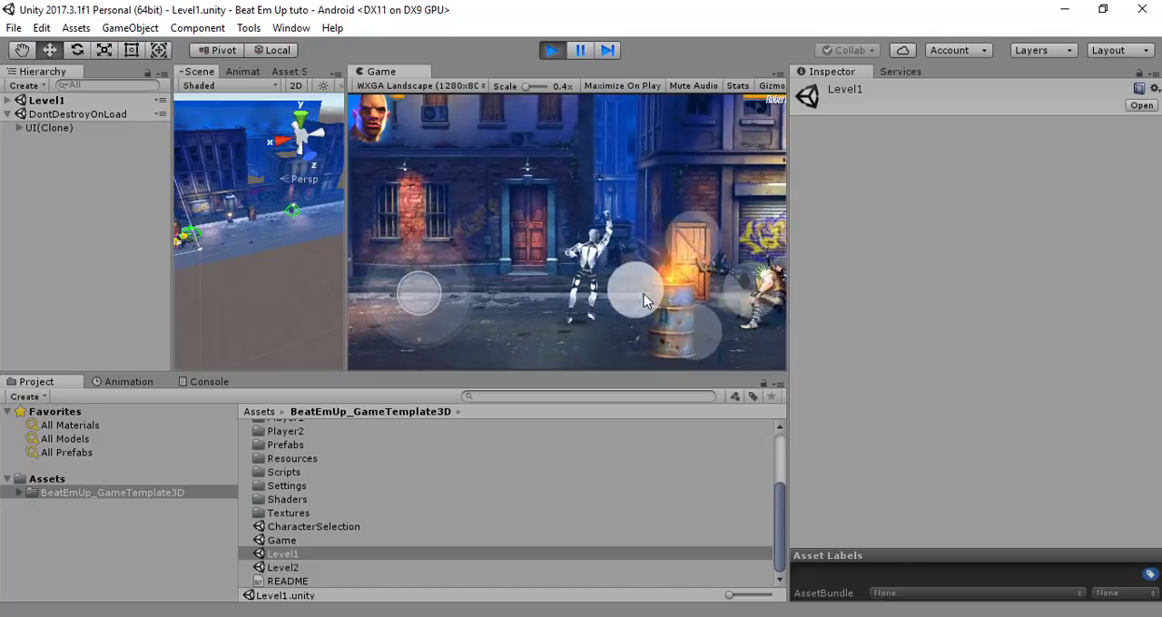
left_click(697, 315)
left_click(696, 314)
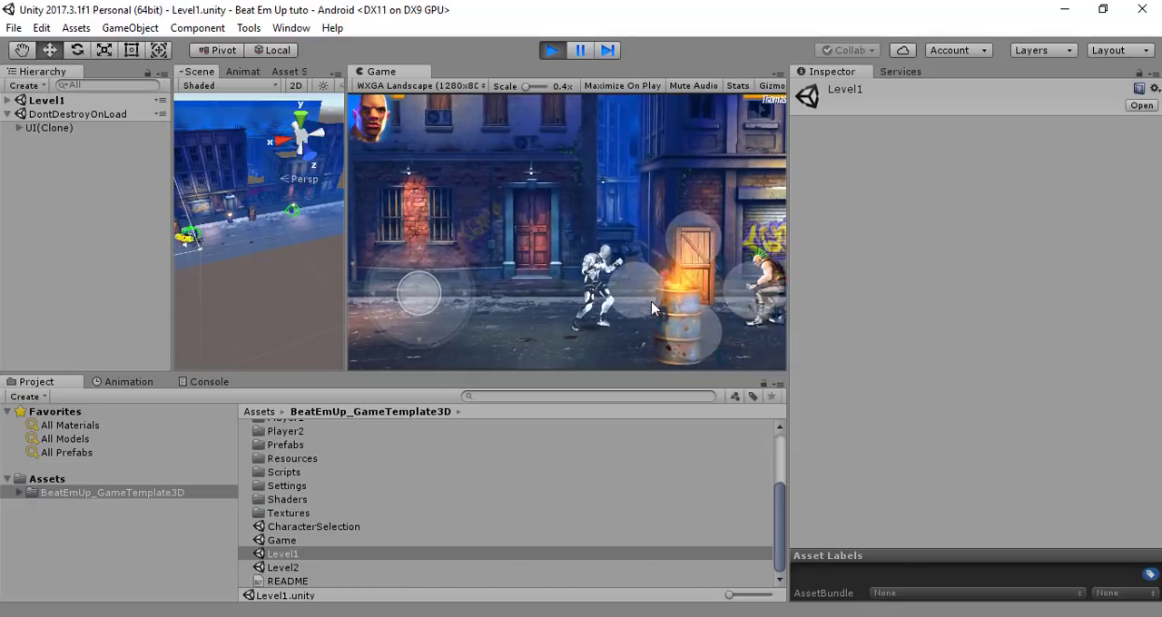
left_click(703, 261)
left_click(643, 294)
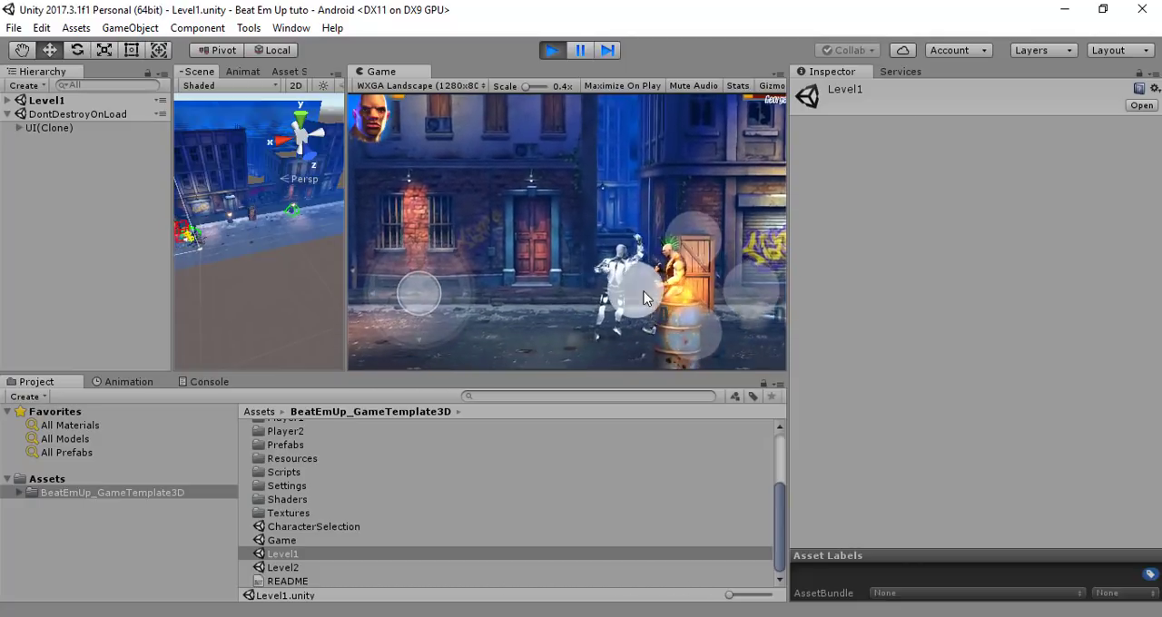
left_click(643, 292)
left_click(696, 243)
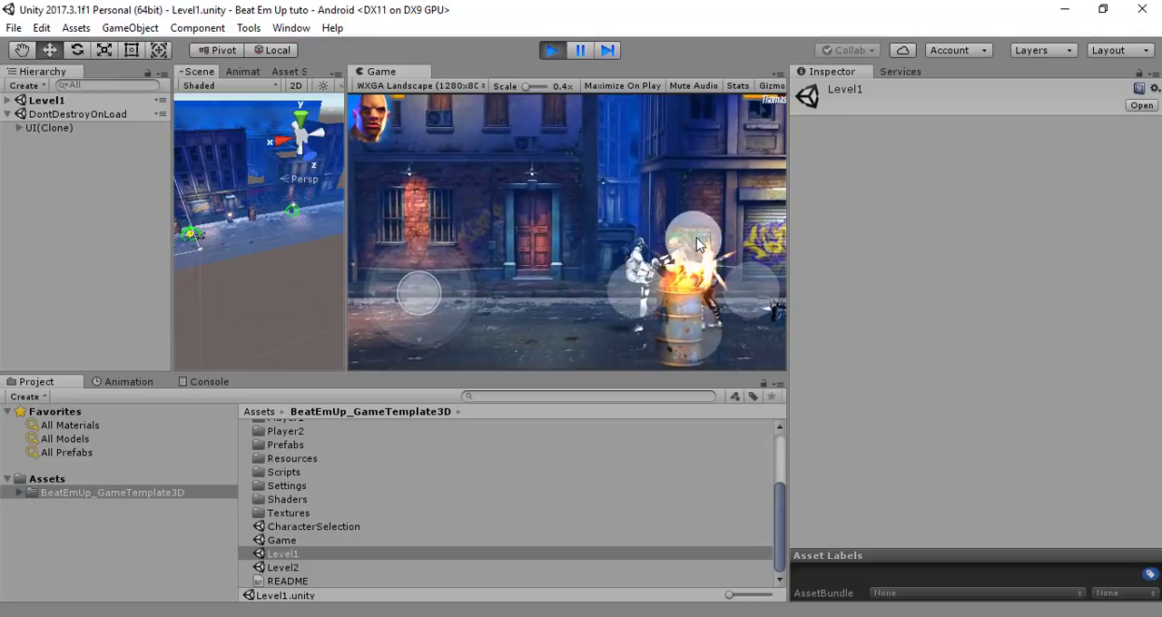
left_click(625, 290)
left_click(615, 298)
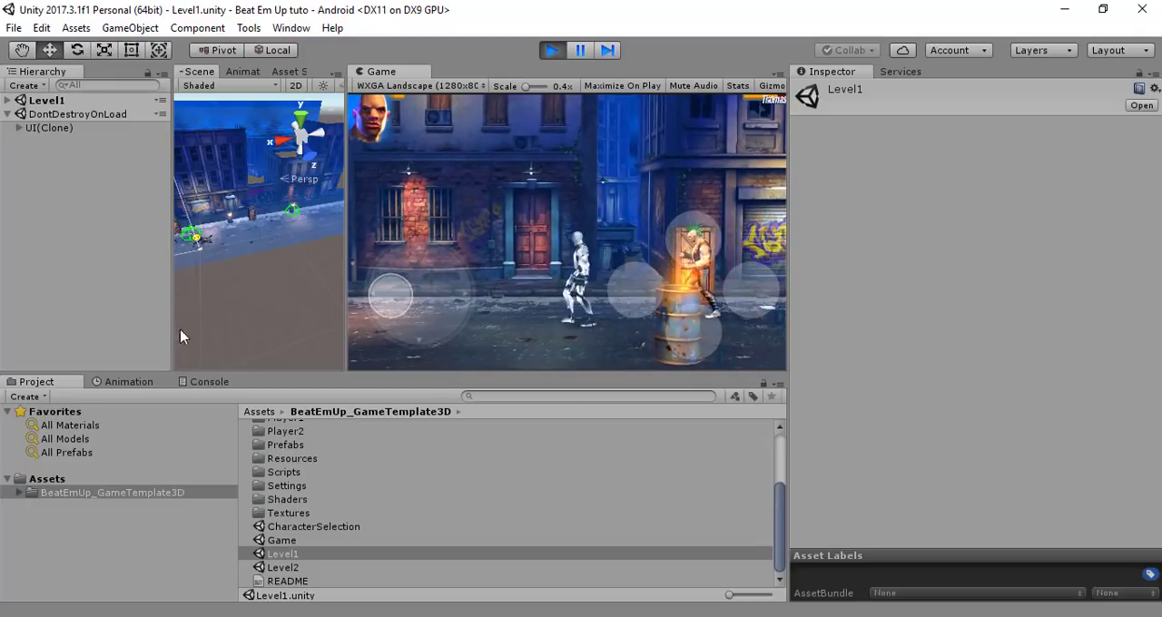
Advance the character past the burning barrel and wooden crate to the graffiti shutter, punching the enemies encountered
left_click(709, 262)
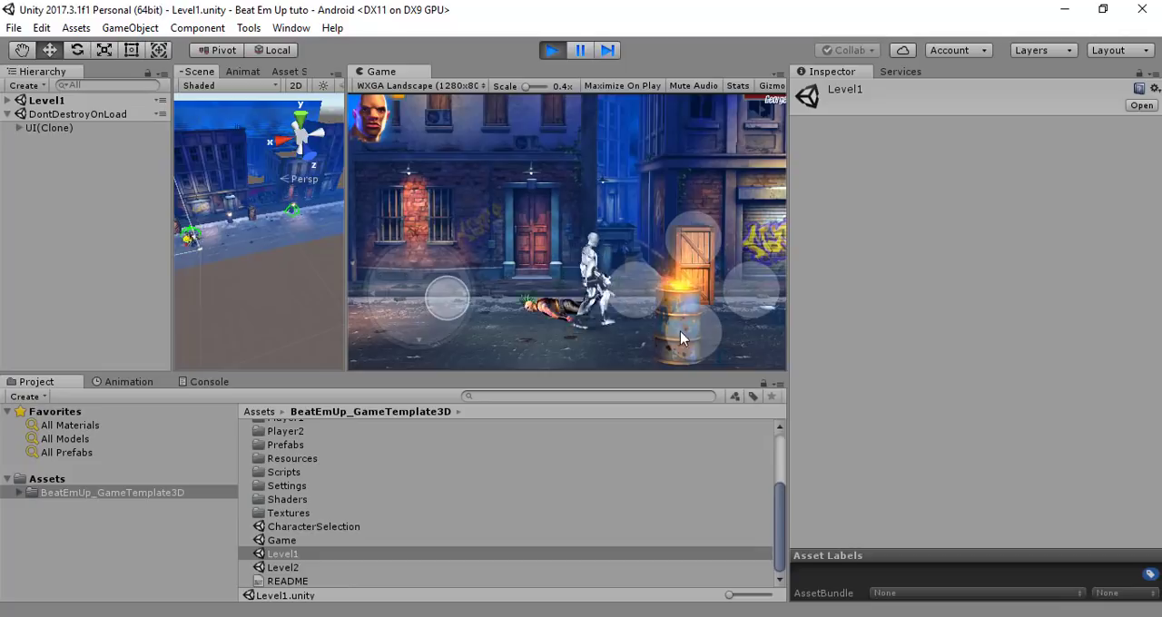
left_click(640, 294)
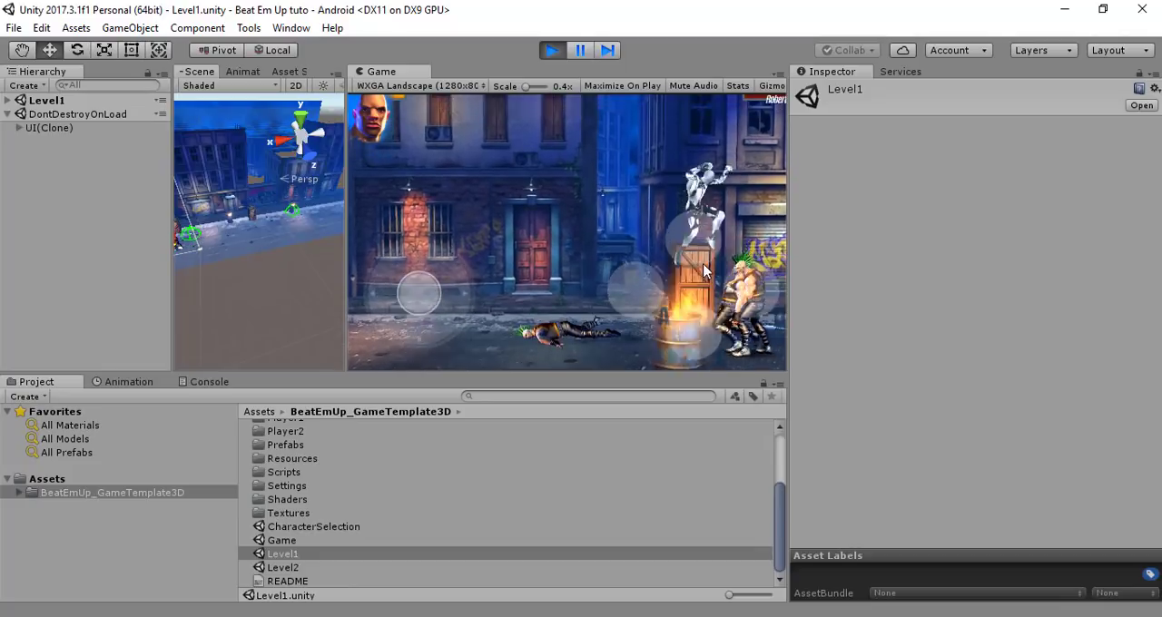
left_click(641, 291)
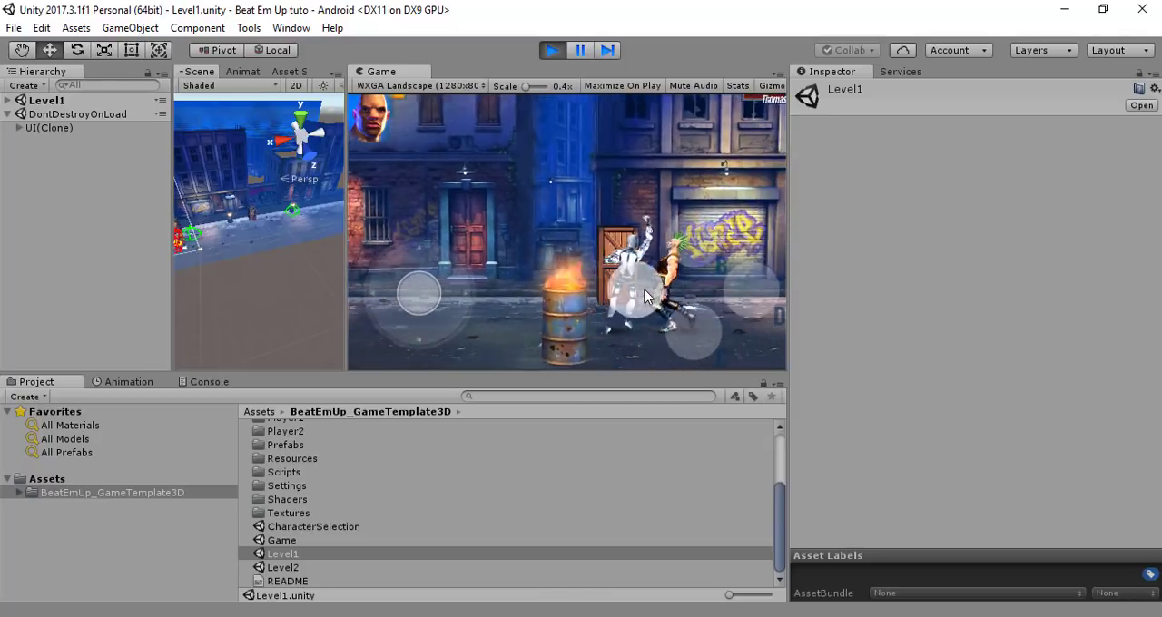
left_click_drag(422, 296, 447, 316)
left_click(651, 298)
left_click(641, 296)
left_click(640, 293)
left_click(640, 296)
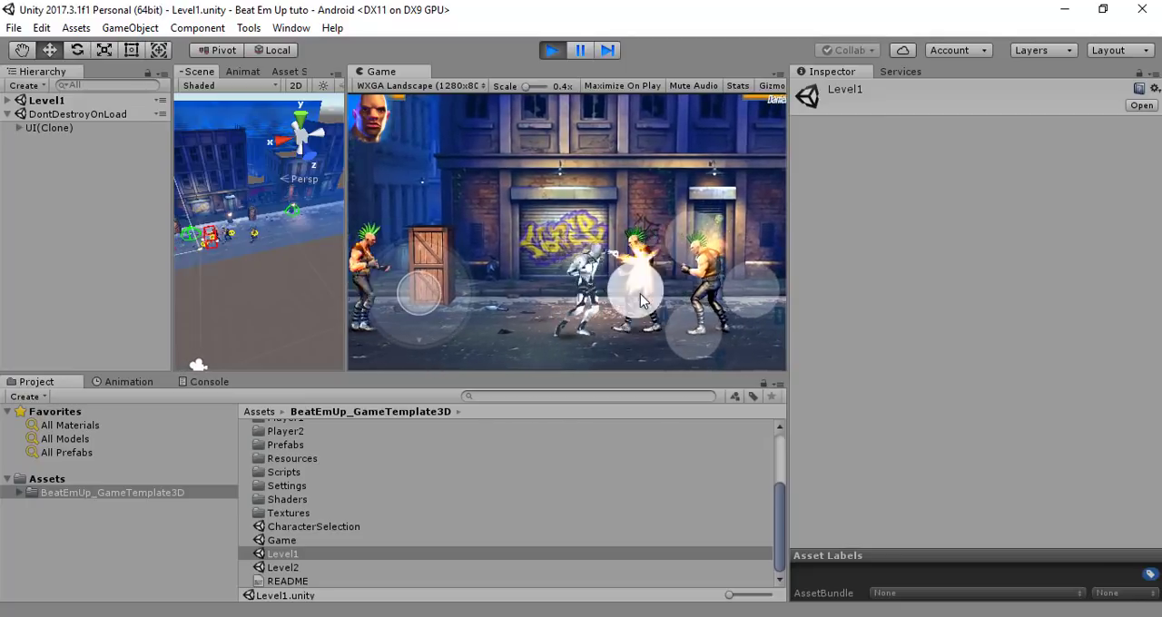
Attack the enemy group at the graffiti shutter with punches and jumps, and retreat to the wooden crate
left_click(638, 302)
left_click(684, 325)
left_click(691, 336)
left_click(650, 298)
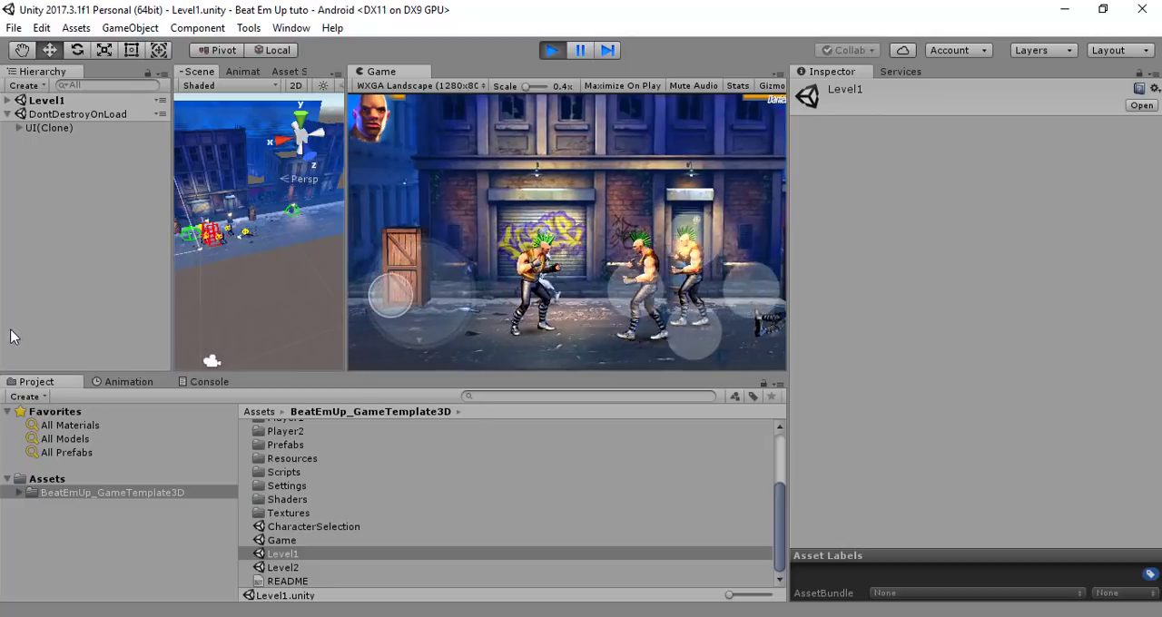
left_click_drag(48, 334, 57, 332)
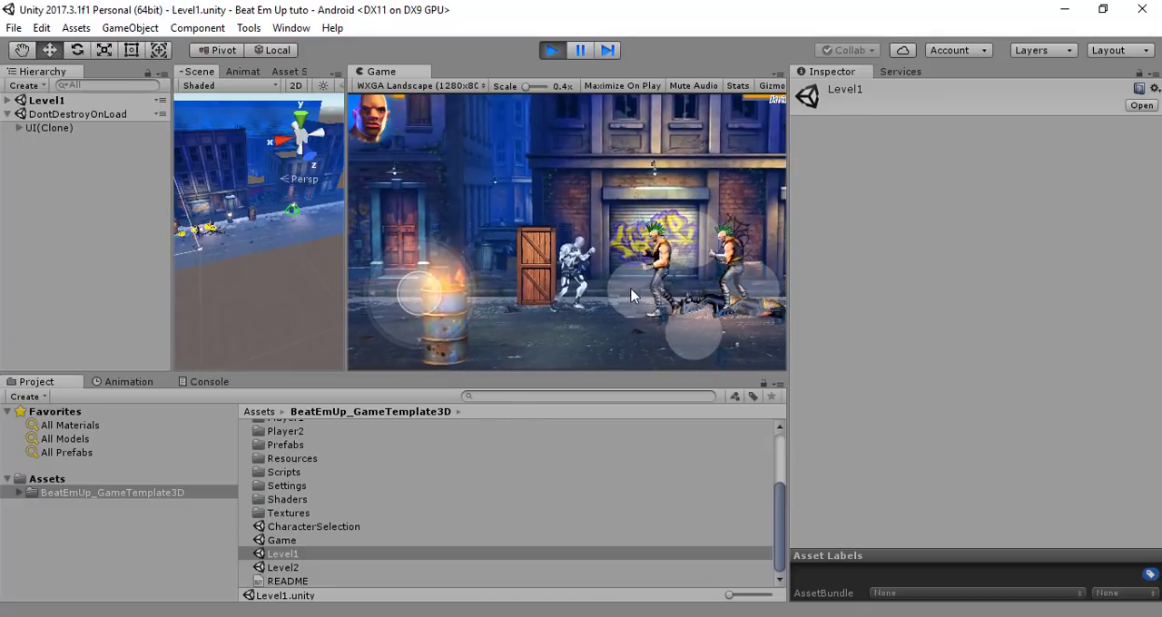
Fight the enemy group beside the wooden crate with punches, jump attacks and a kick
left_click(635, 295)
left_click(682, 323)
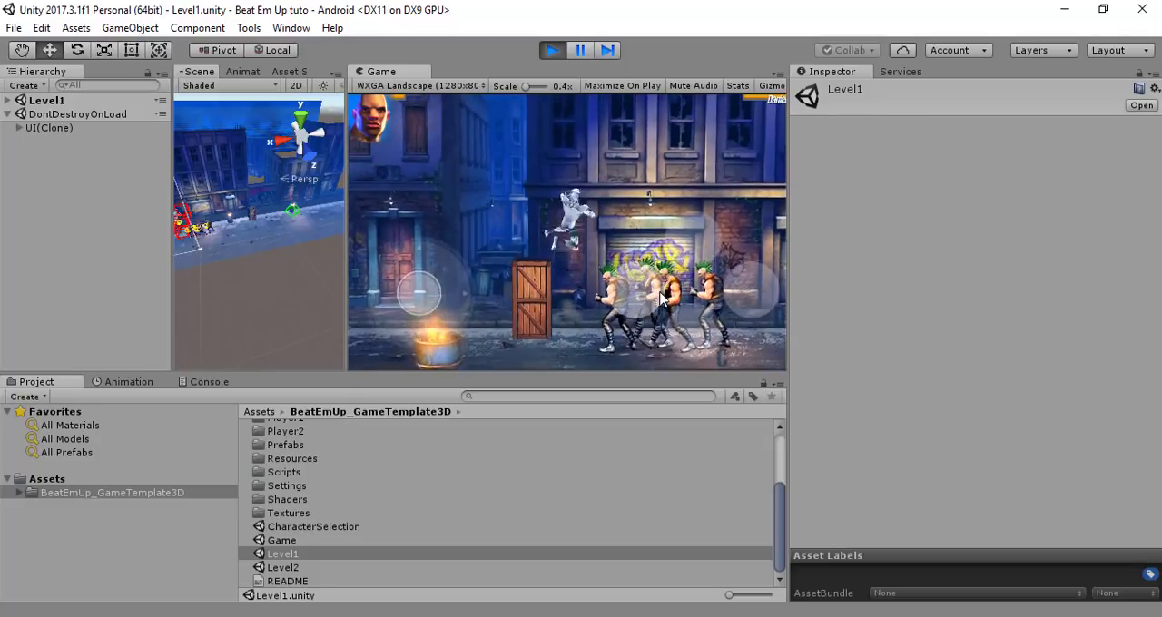
left_click(637, 304)
left_click(638, 303)
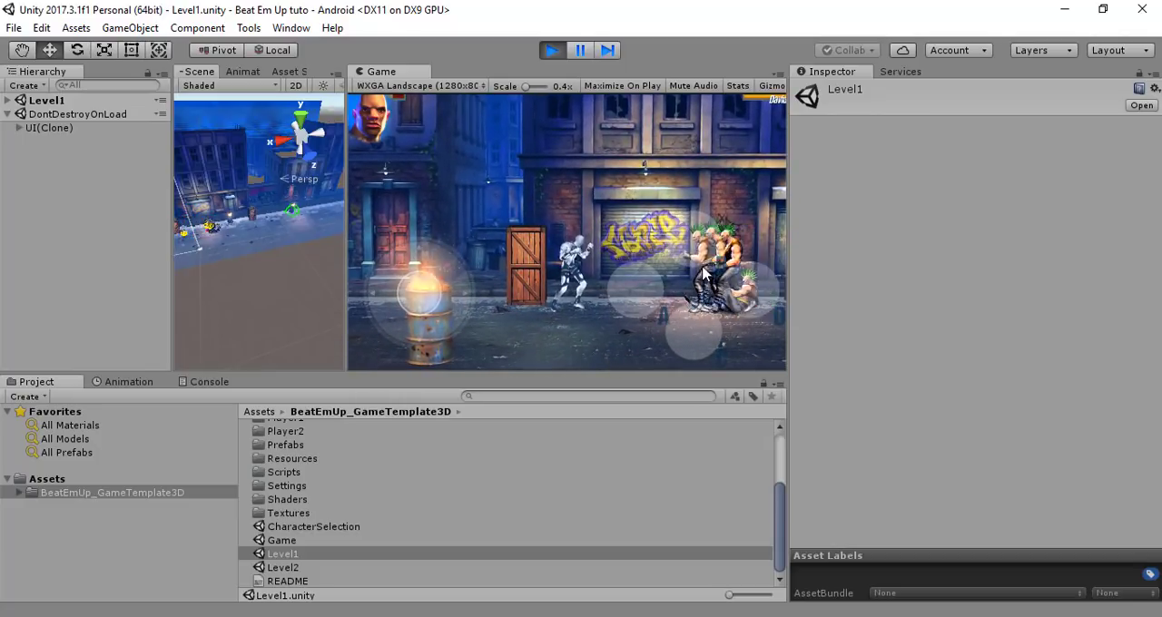
left_click(702, 251)
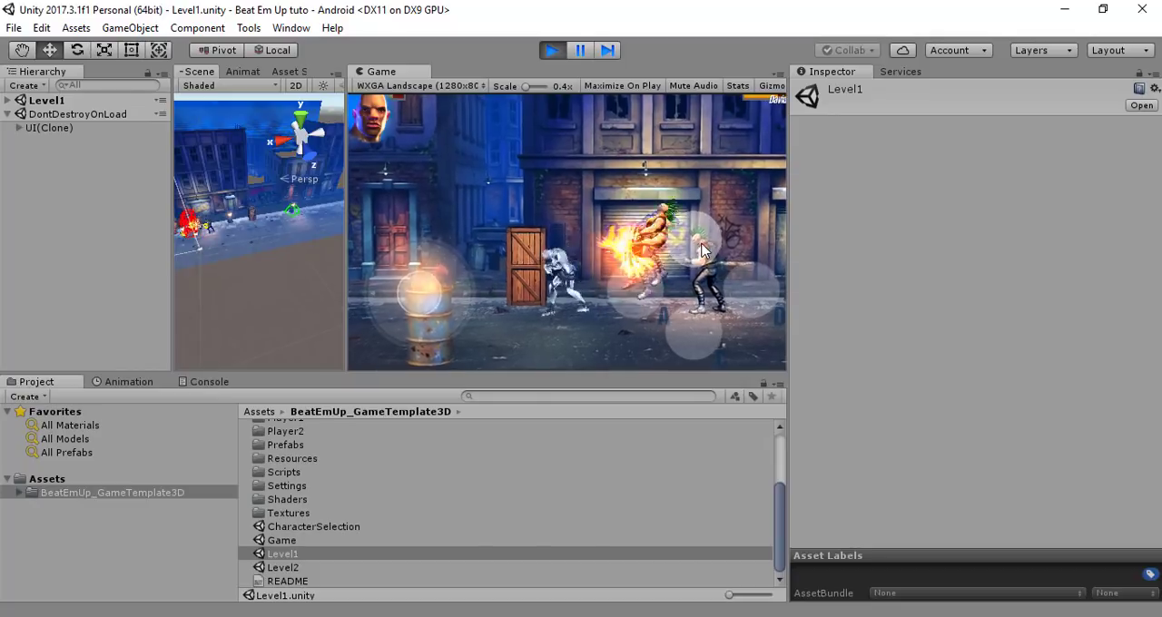
left_click(692, 324)
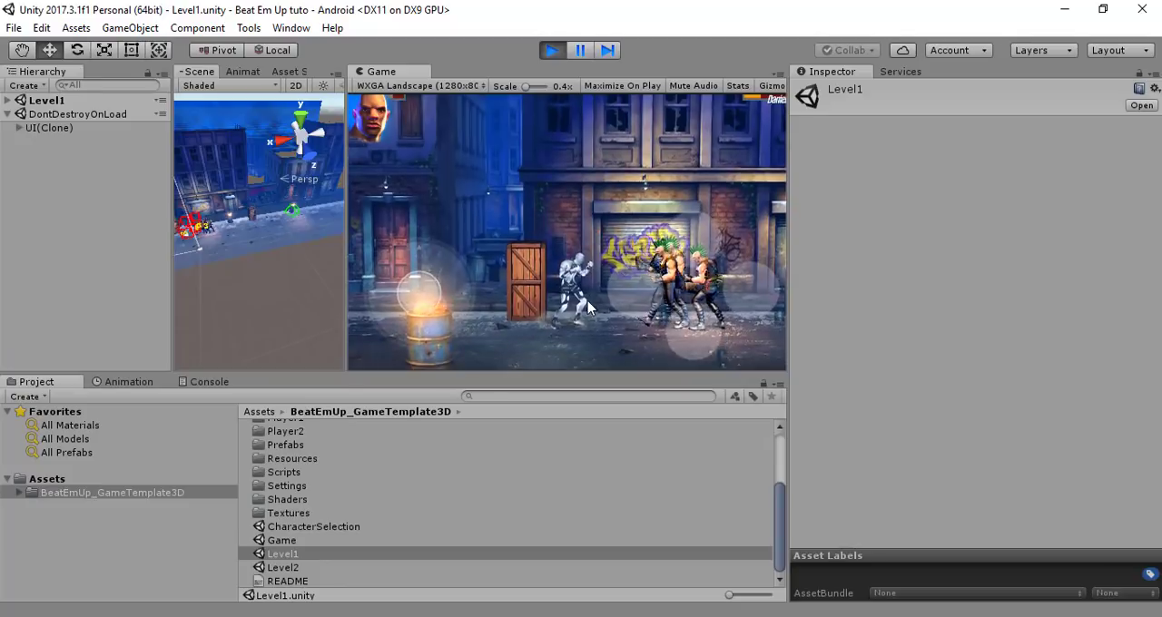
left_click(628, 284)
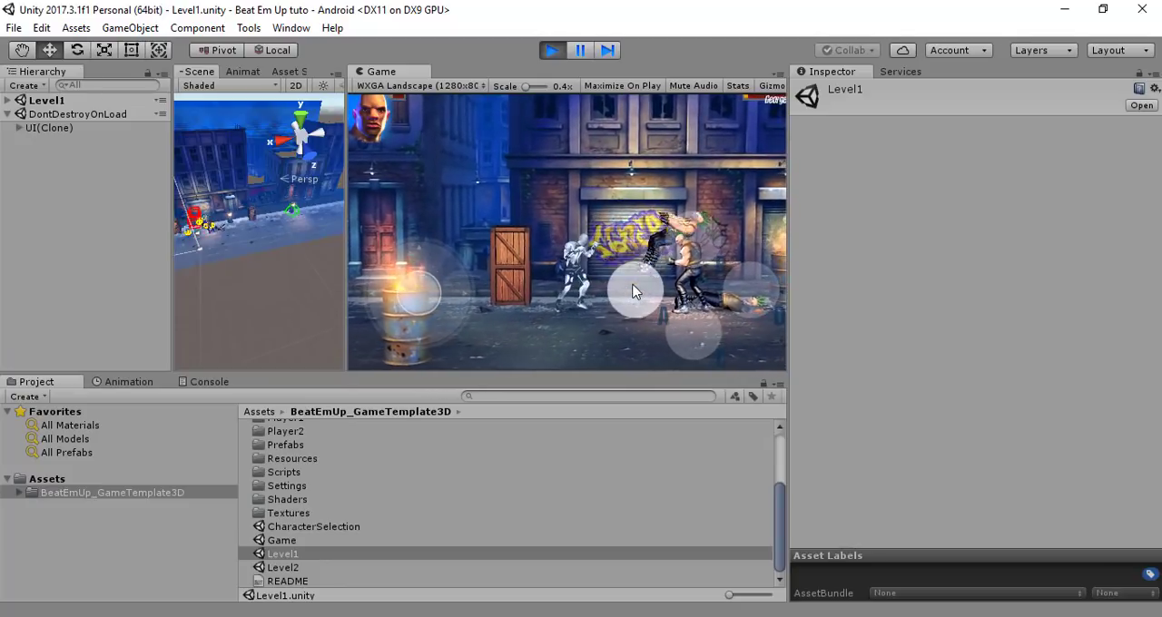
Attack the remaining enemies in front of the graffiti shutter with repeated punches and a kick
left_click(641, 291)
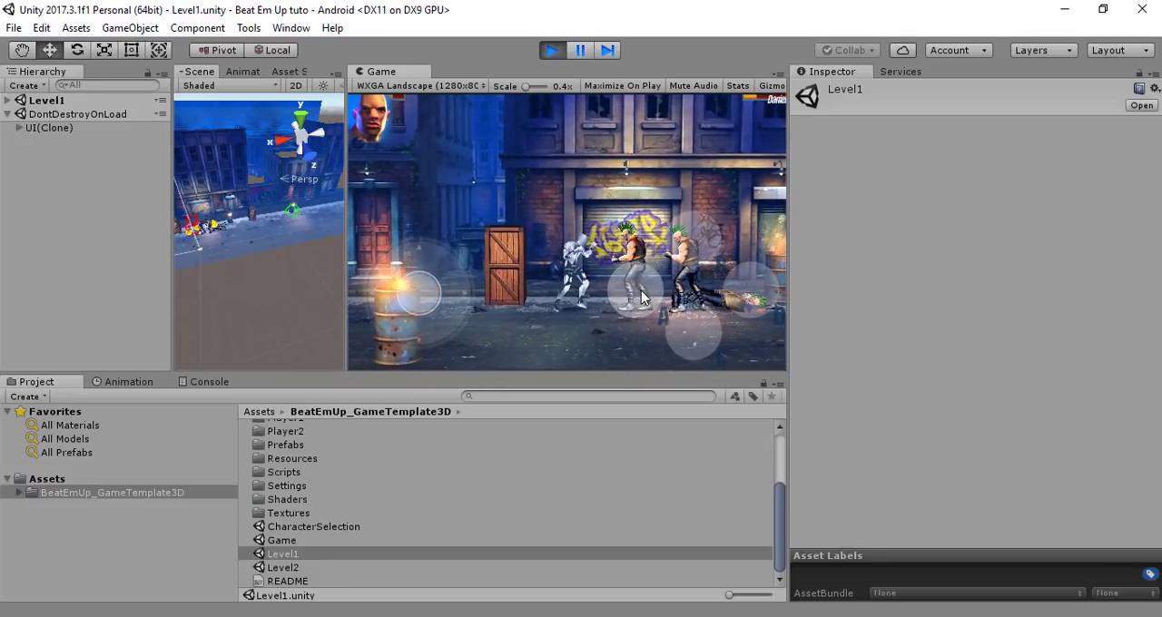
left_click(639, 290)
left_click(635, 290)
left_click(635, 289)
left_click(634, 290)
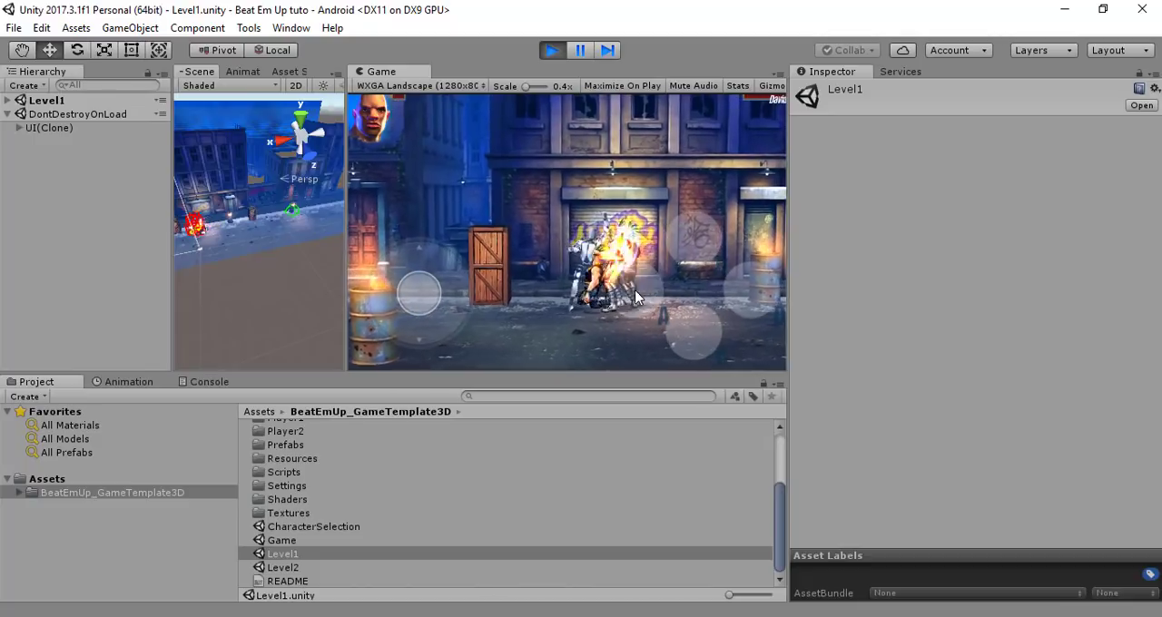
left_click(634, 290)
left_click(635, 289)
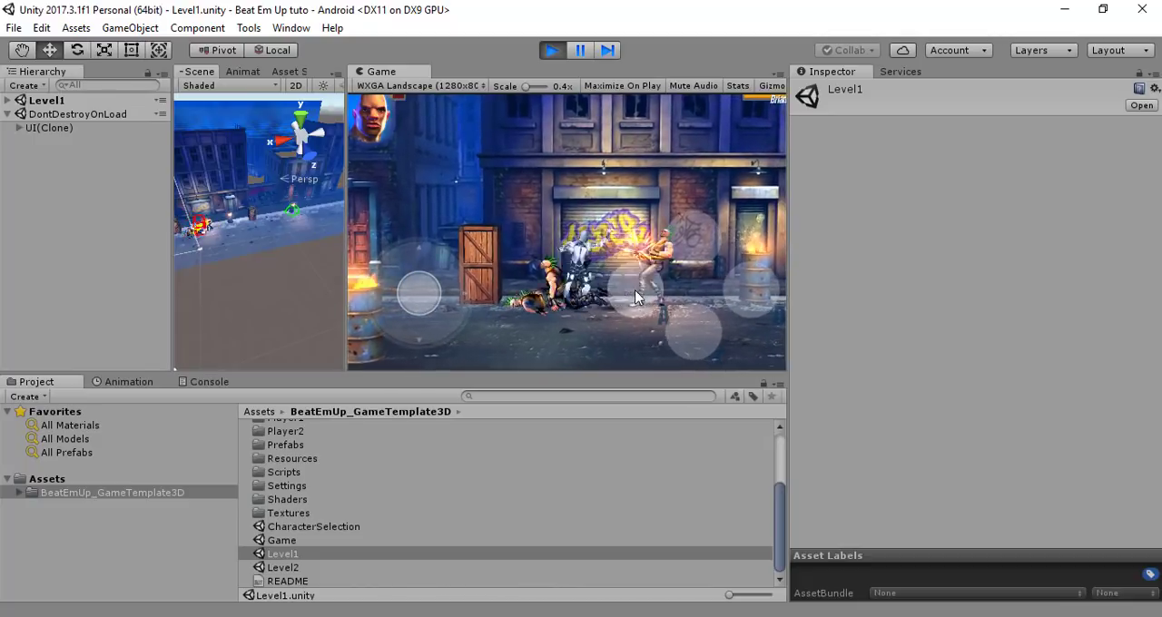
left_click(681, 243)
Advance past the graffiti shutter and fight the enemy between the doorway and the second crate with punches and kicks
left_click_drag(423, 290, 643, 281)
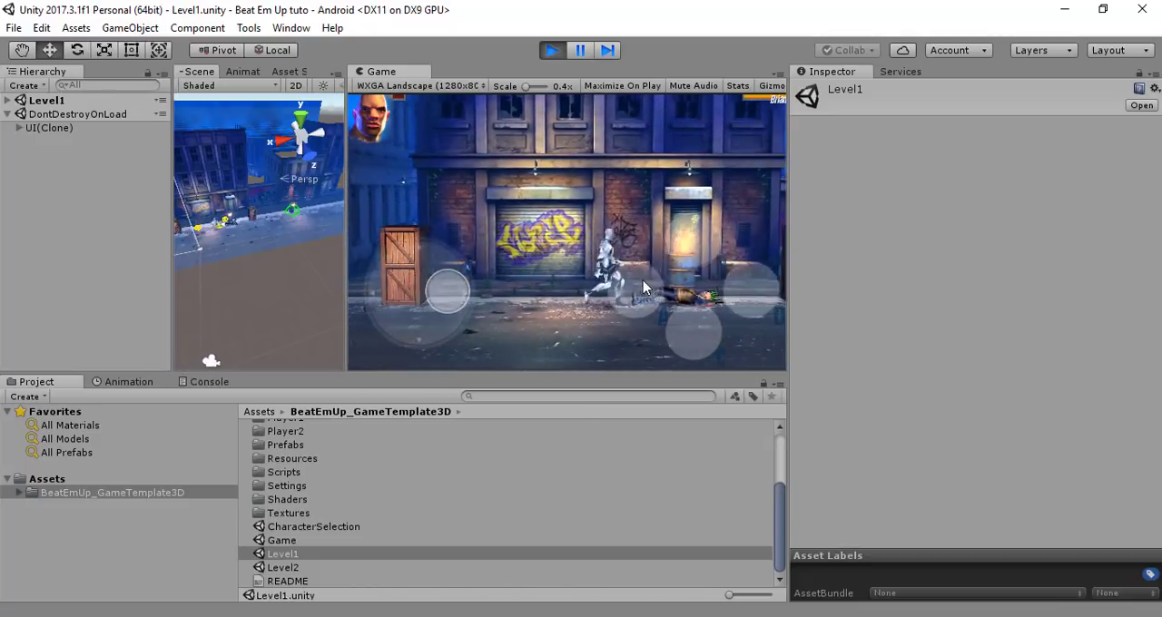
left_click(635, 290)
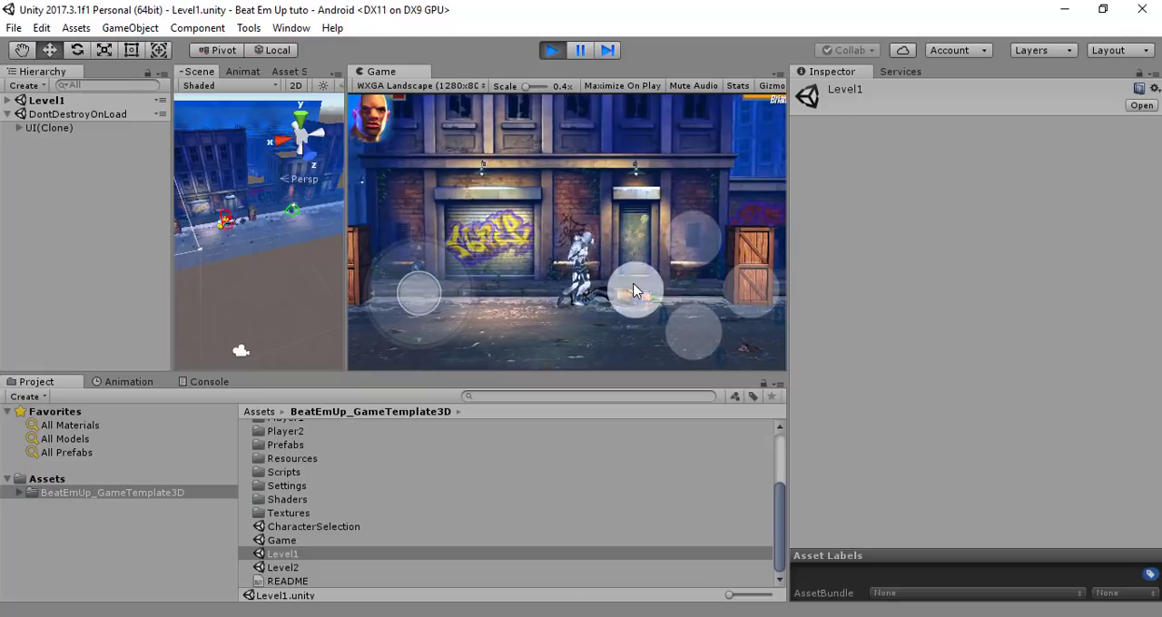
left_click(635, 289)
left_click(634, 289)
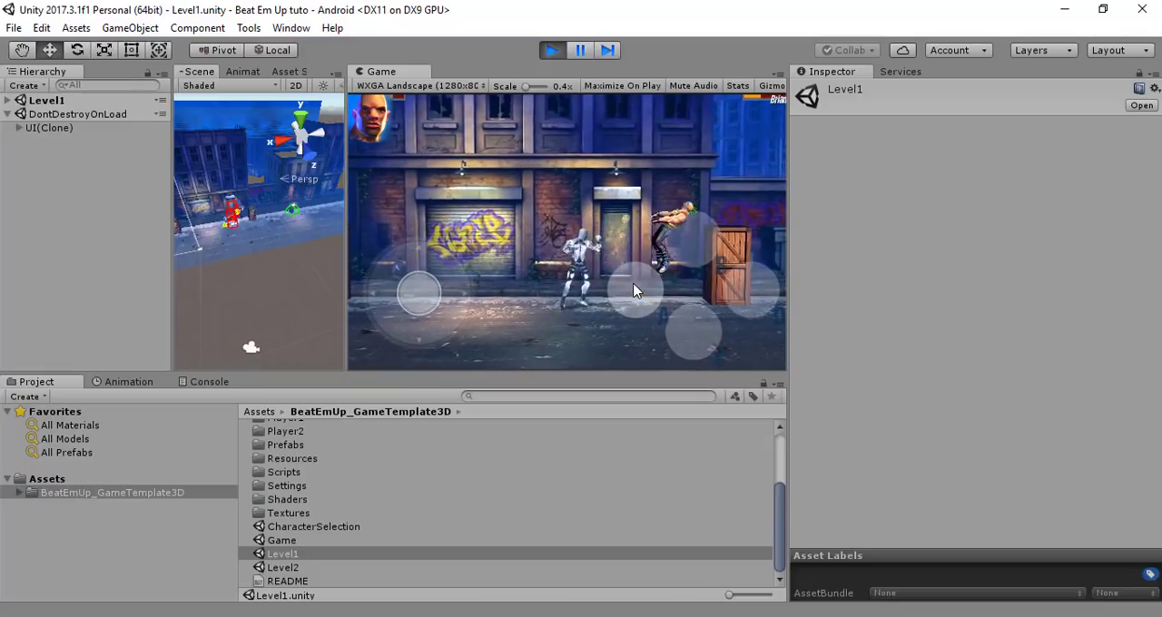
left_click_drag(430, 293, 635, 285)
left_click(636, 286)
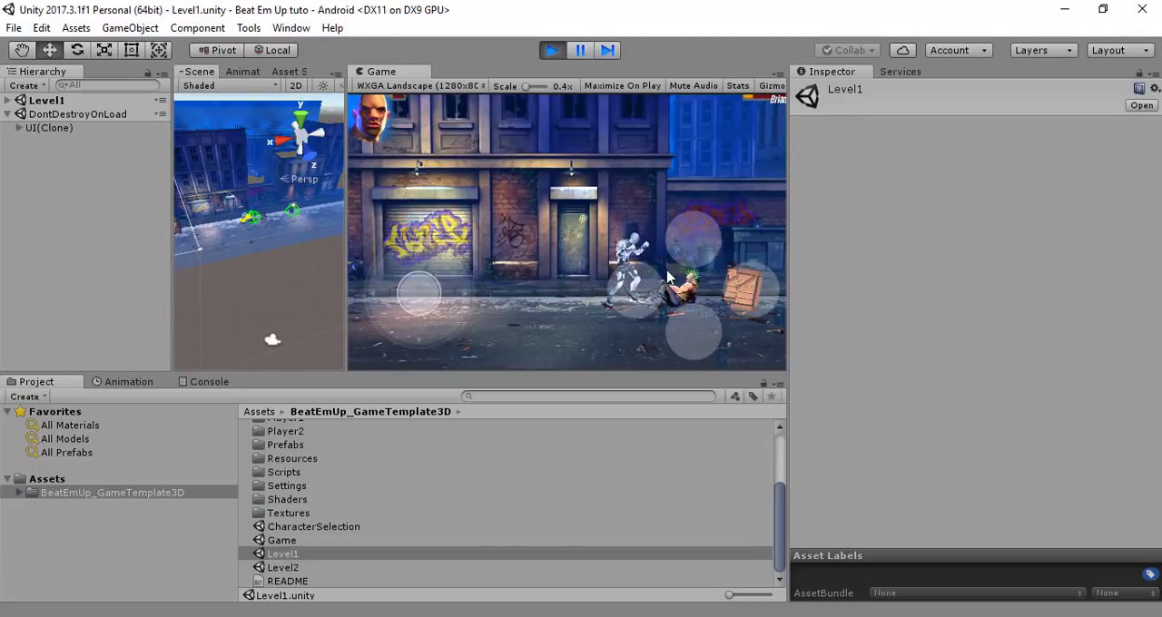
left_click(691, 252)
left_click(692, 251)
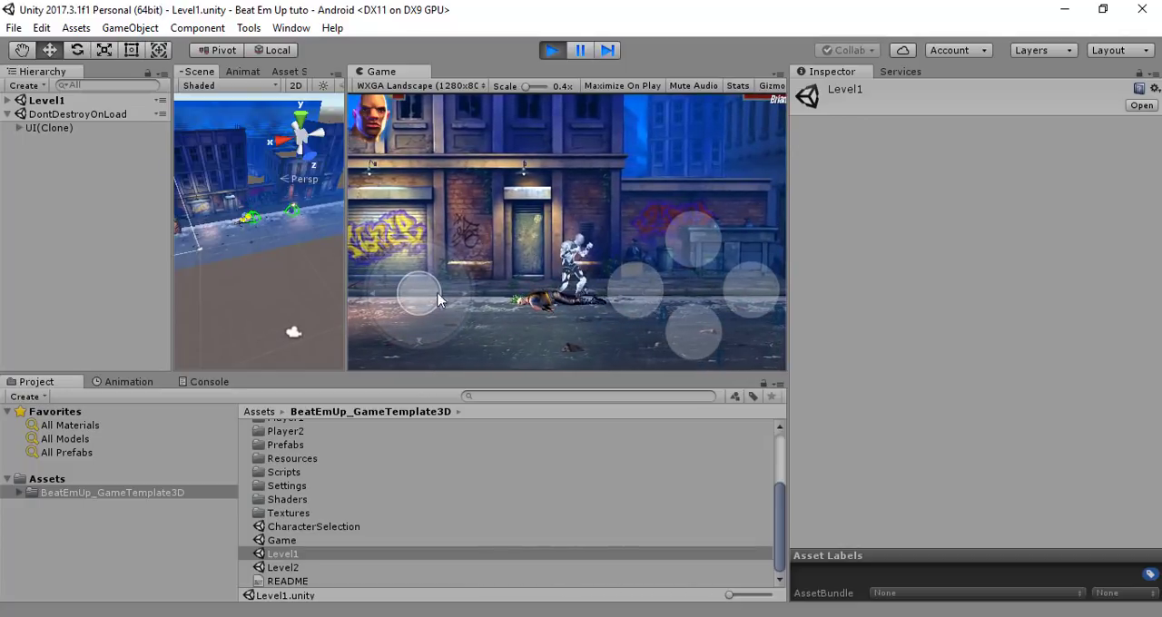
Advance the character to the last Level1 area, punch the enemies at the burning barrel and move past them
left_click_drag(438, 300, 508, 297)
left_click(626, 294)
left_click_drag(440, 307, 635, 303)
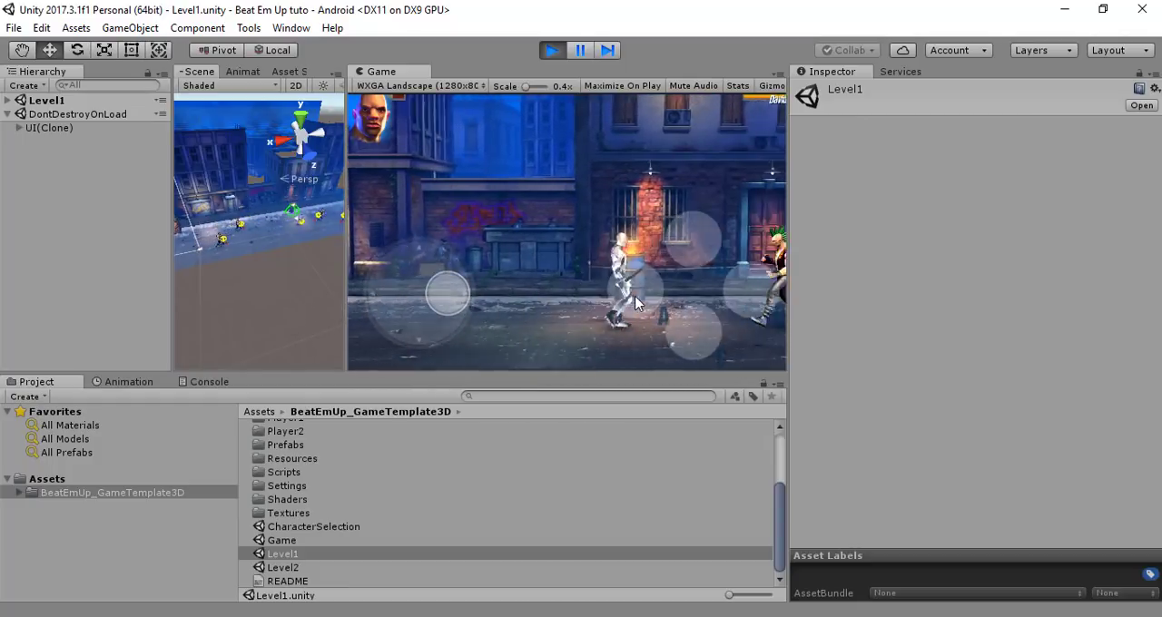
left_click(637, 297)
left_click(637, 296)
left_click(637, 296)
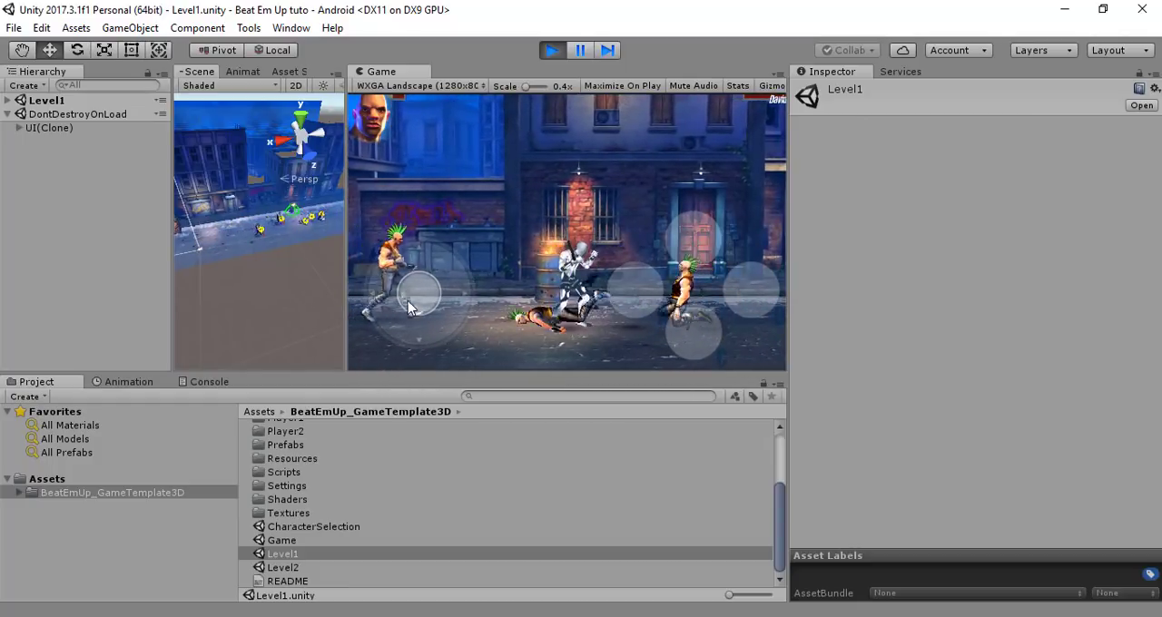
left_click_drag(407, 300, 648, 295)
left_click_drag(418, 286, 390, 289)
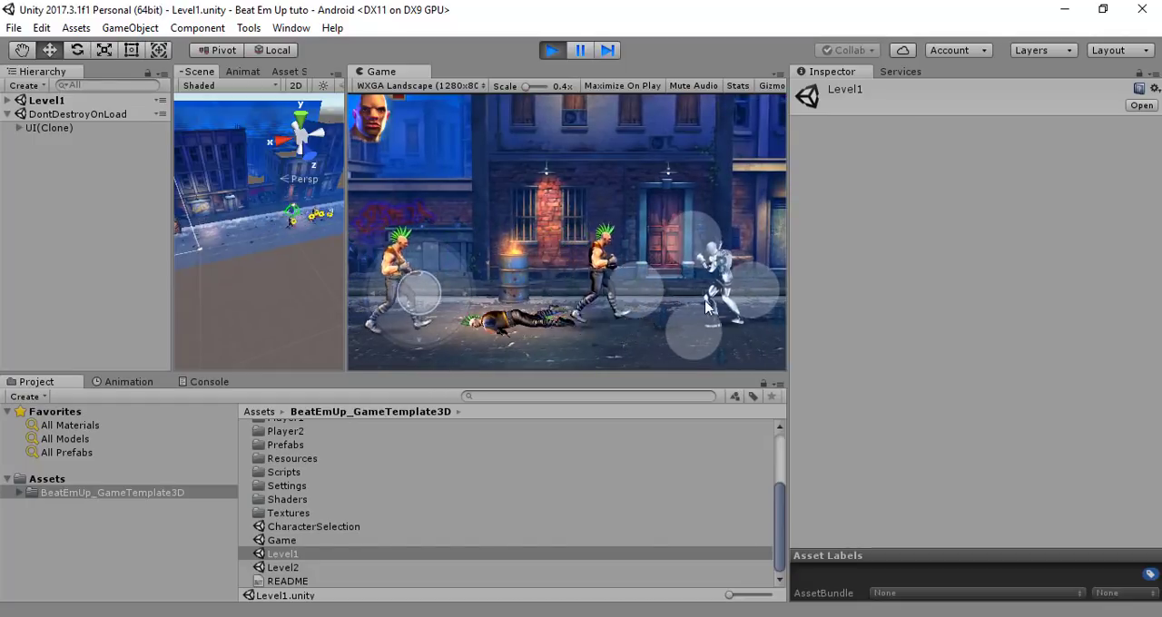
Punch the enemies closing in near the second red door
left_click(640, 291)
left_click(640, 291)
left_click(639, 290)
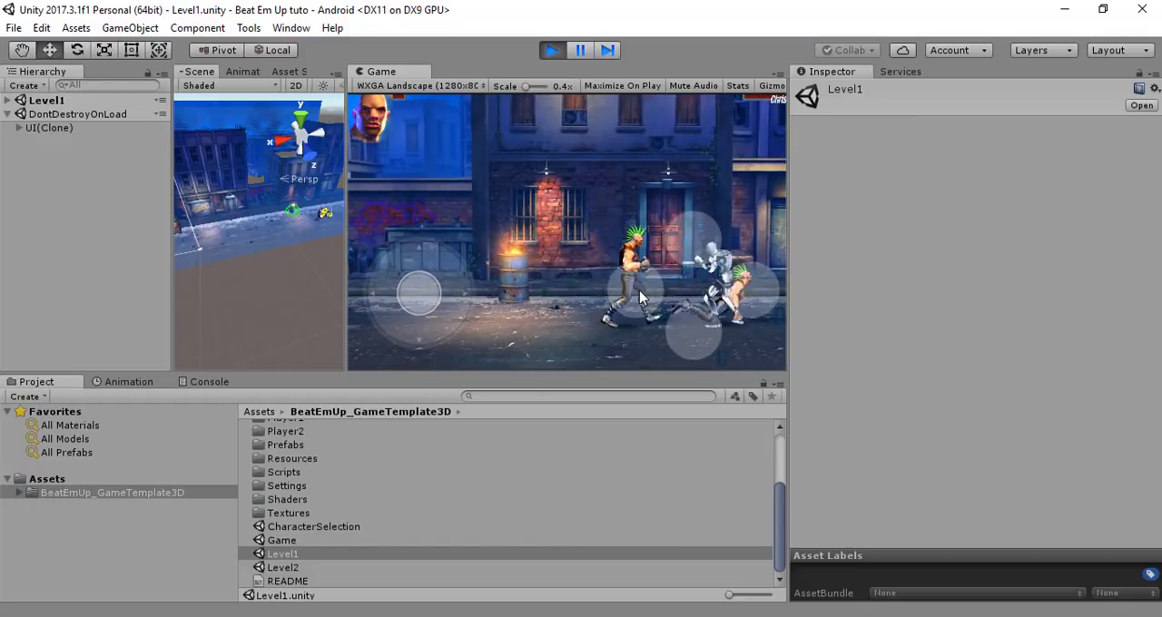
left_click(639, 290)
left_click(639, 290)
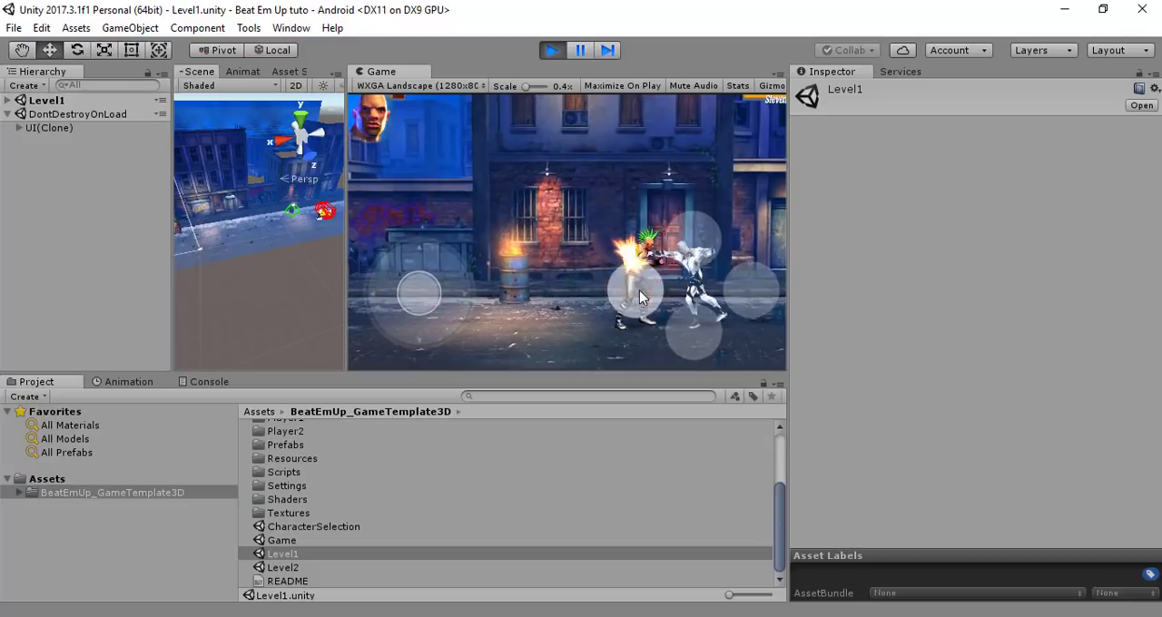
left_click(639, 290)
left_click(639, 289)
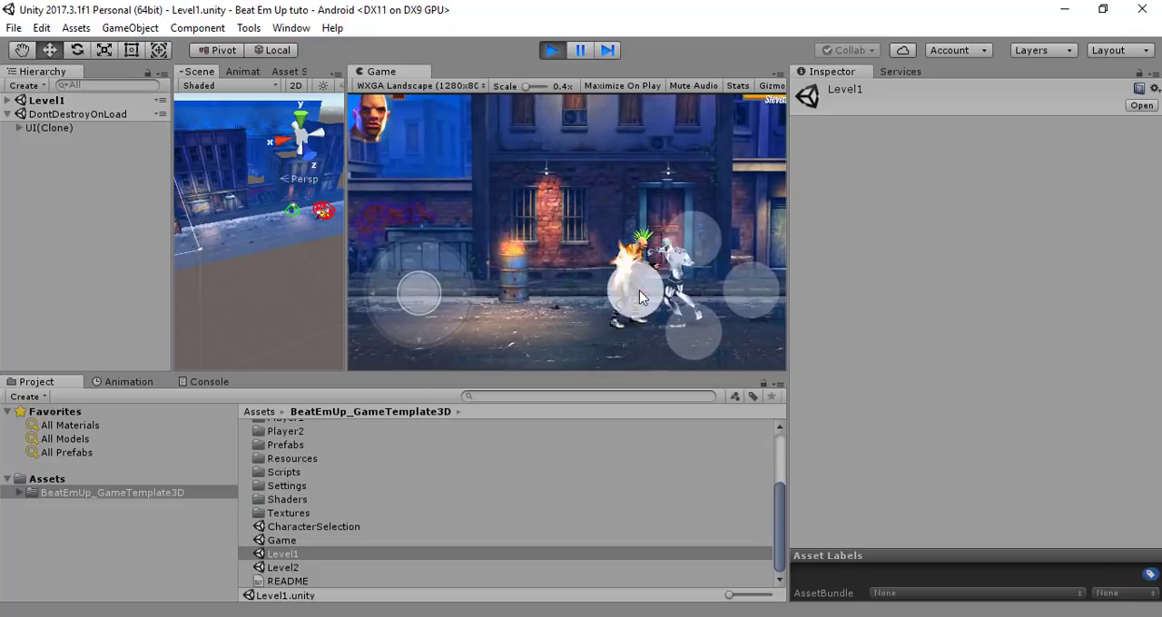
left_click(639, 290)
left_click(639, 290)
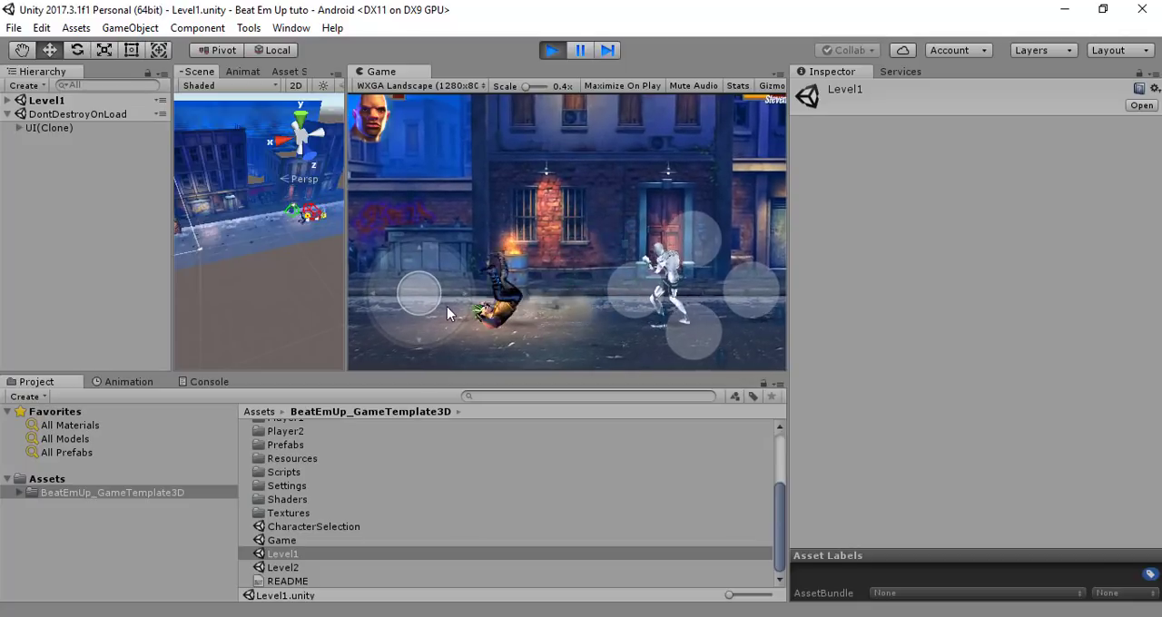
left_click(640, 295)
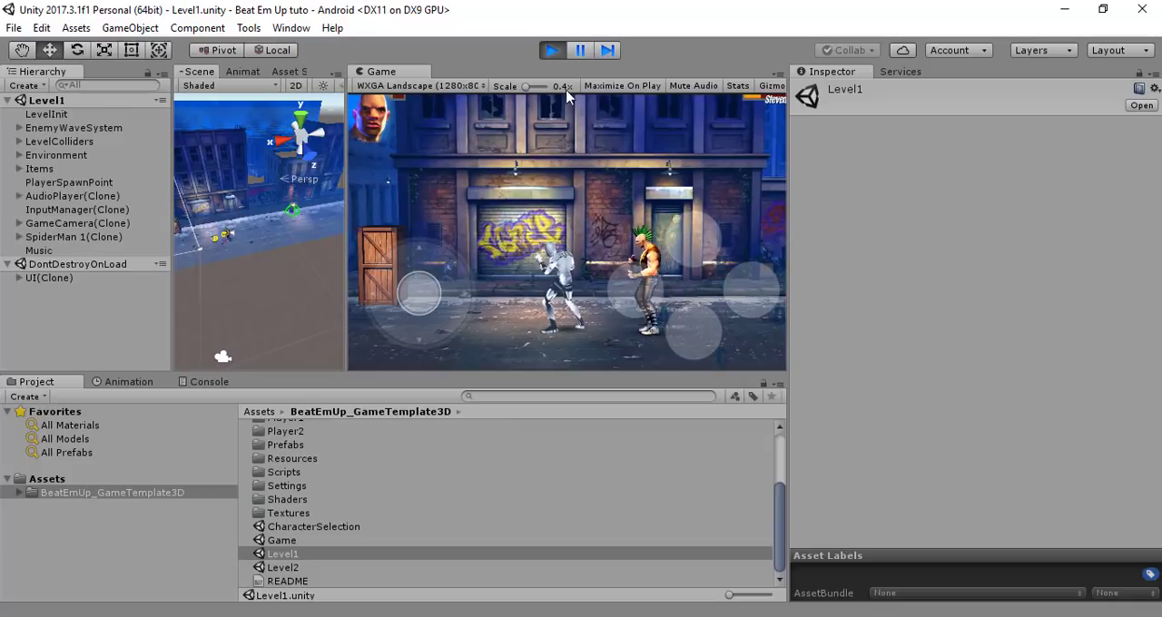
Pause the play-test and examine EnemyWaveSystem's wave list and load-level settings in Level1
left_click(582, 52)
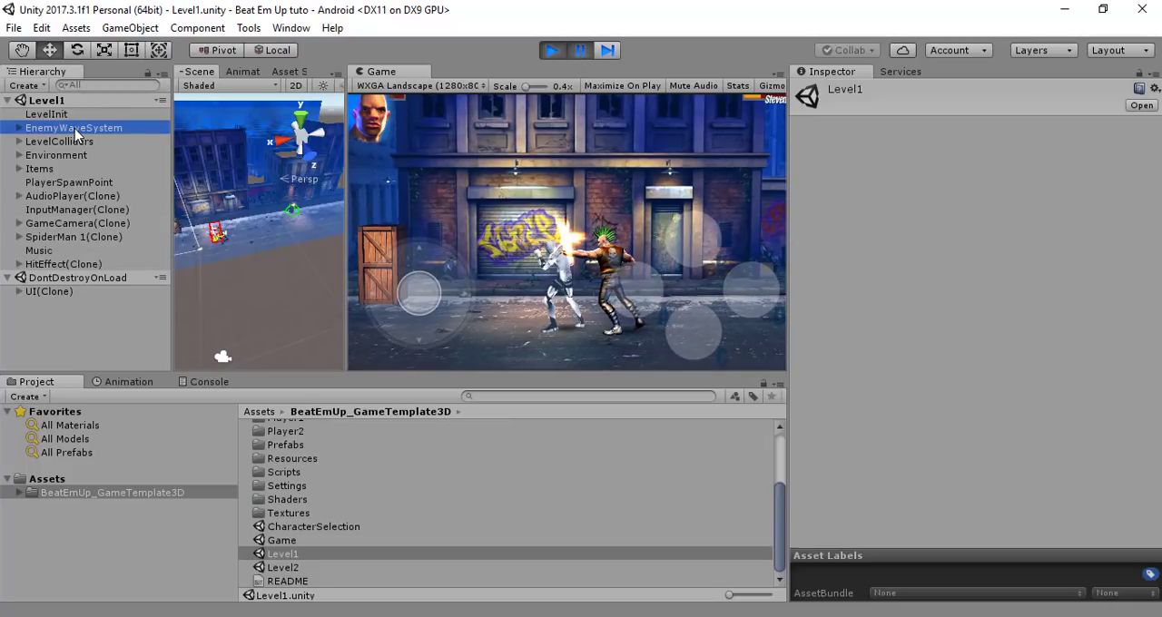
left_click(77, 134)
scroll(970, 481, "down", 1)
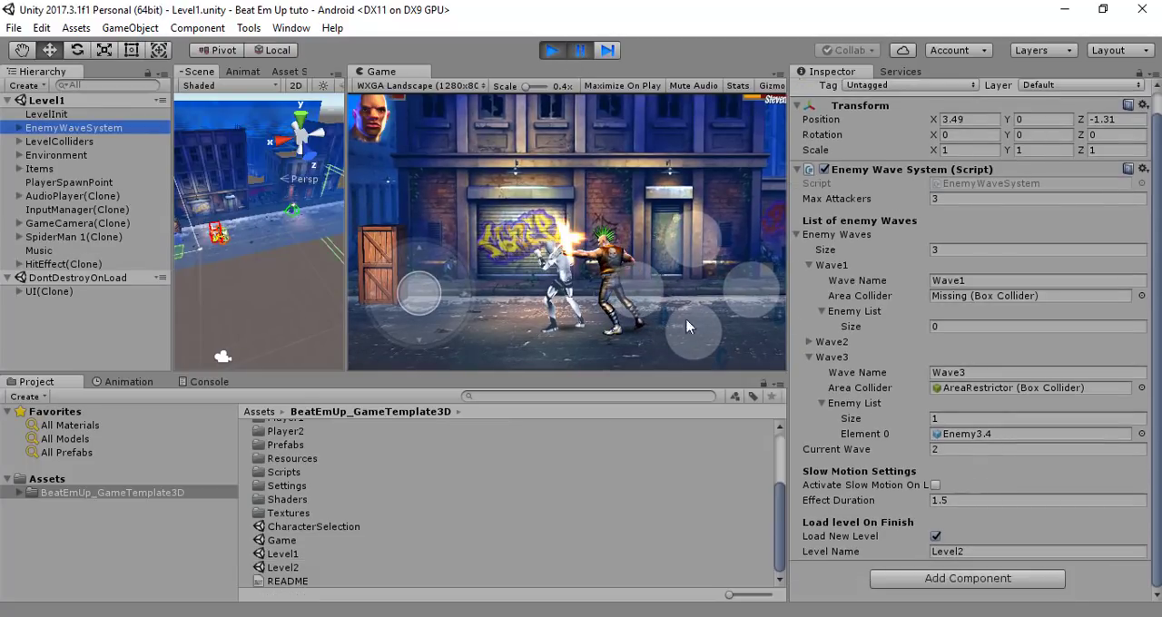
Resume the play-test to check the transition into Level2, and select the Level2 scene asset
left_click(581, 52)
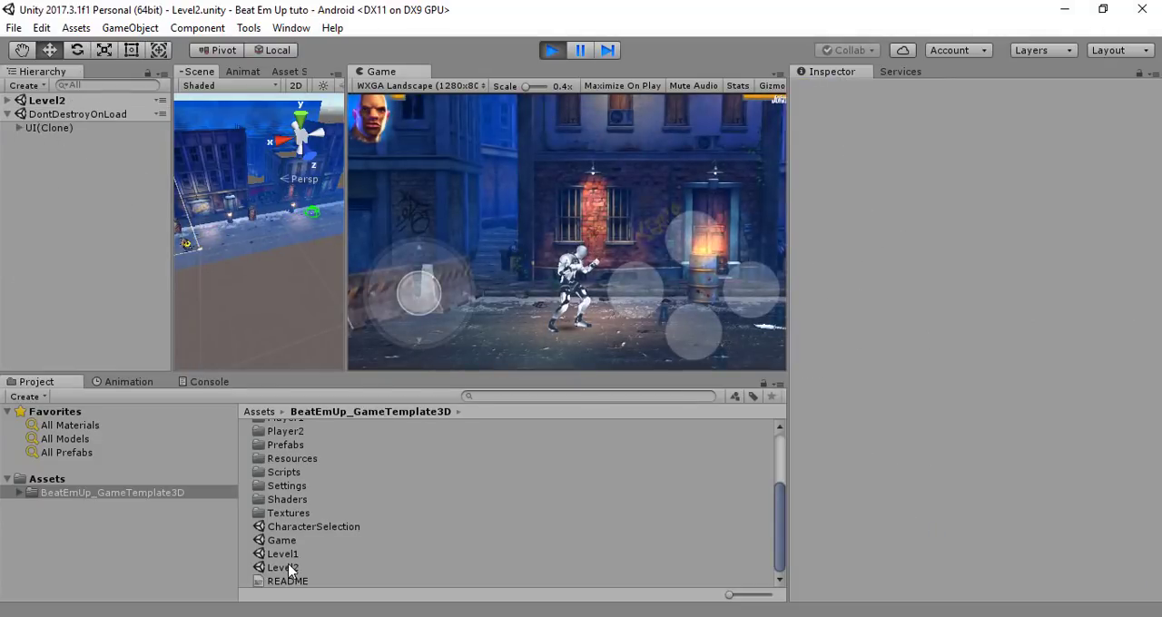
left_click(283, 568)
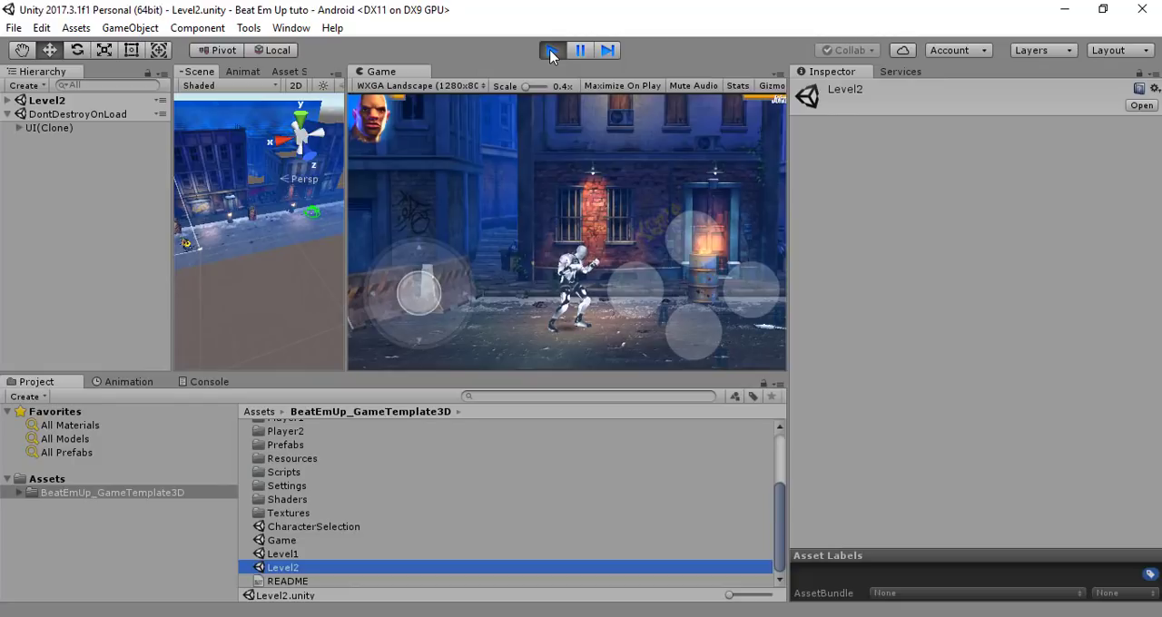